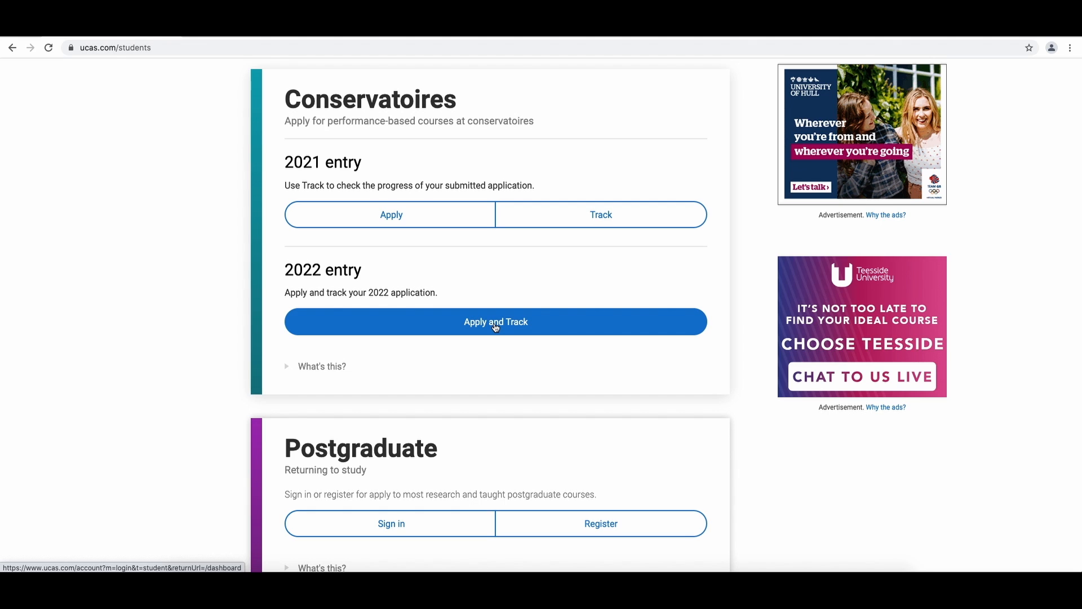
- Start the 2022 Conservatoires Apply and Track process and switch to the registration form
{"action": "left_click", "coordinate": [496, 326]}
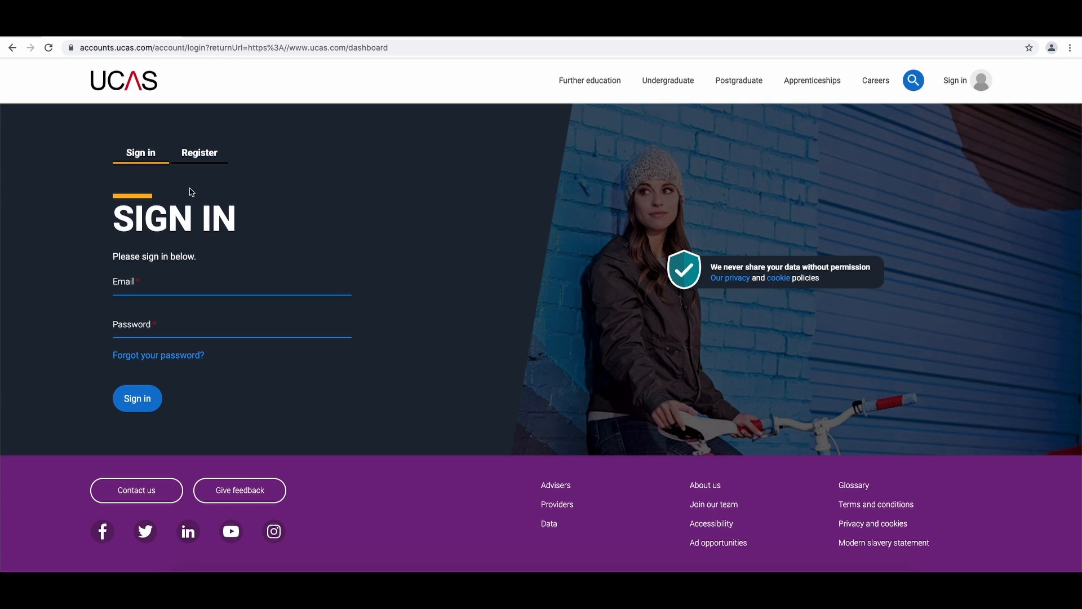
{"action": "left_click", "coordinate": [194, 153]}
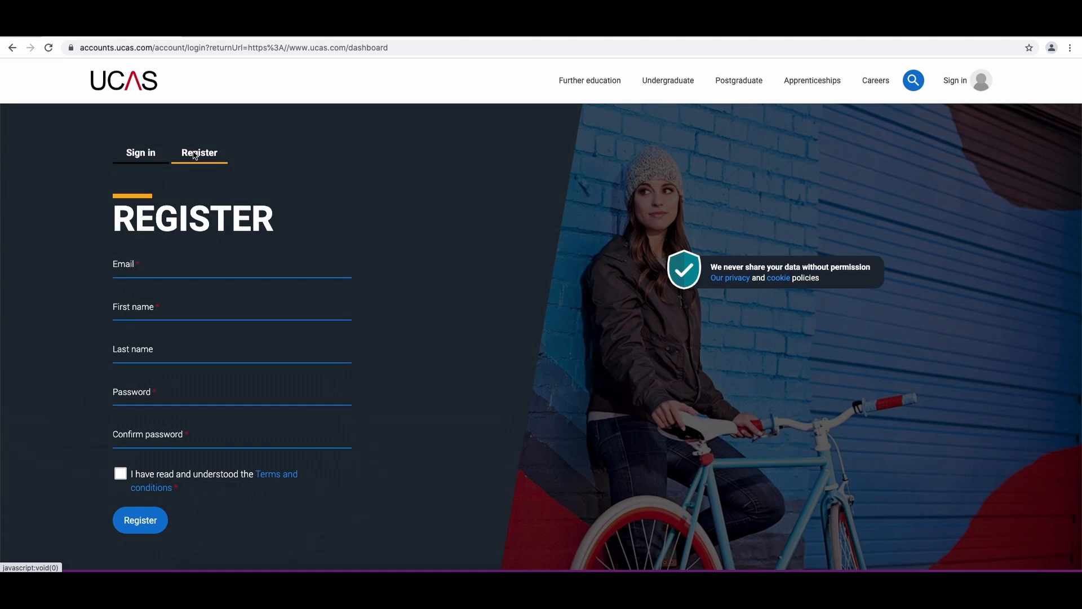
- Fill in the email, first name, last name and password fields, accept the terms and conditions, and register
{"action": "left_click", "coordinate": [167, 269]}
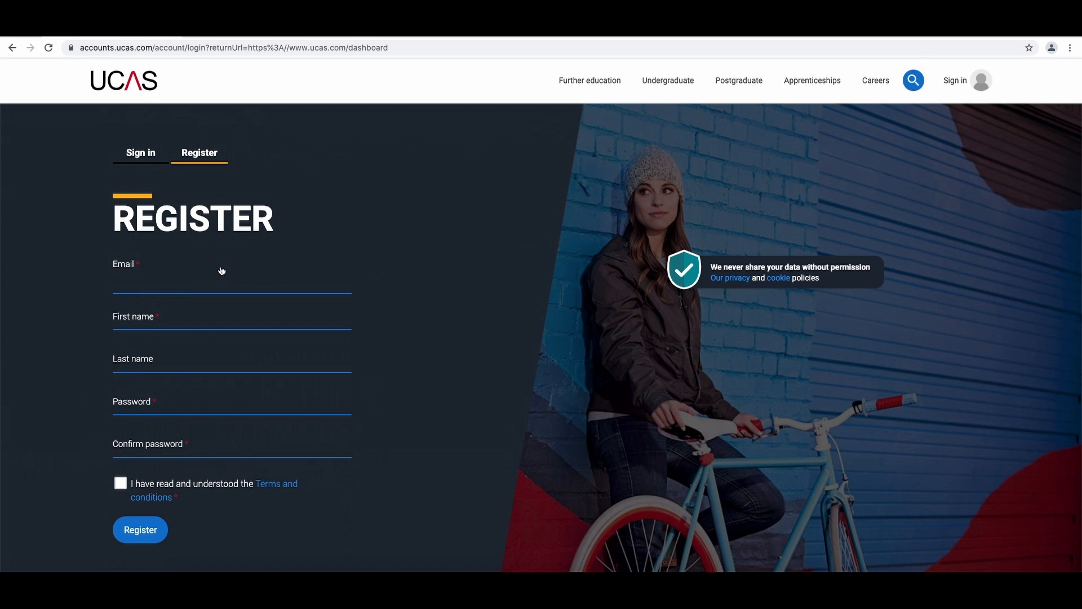
{"action": "scroll", "coordinate": [221, 272], "scroll_direction": "down", "scroll_amount": 1}
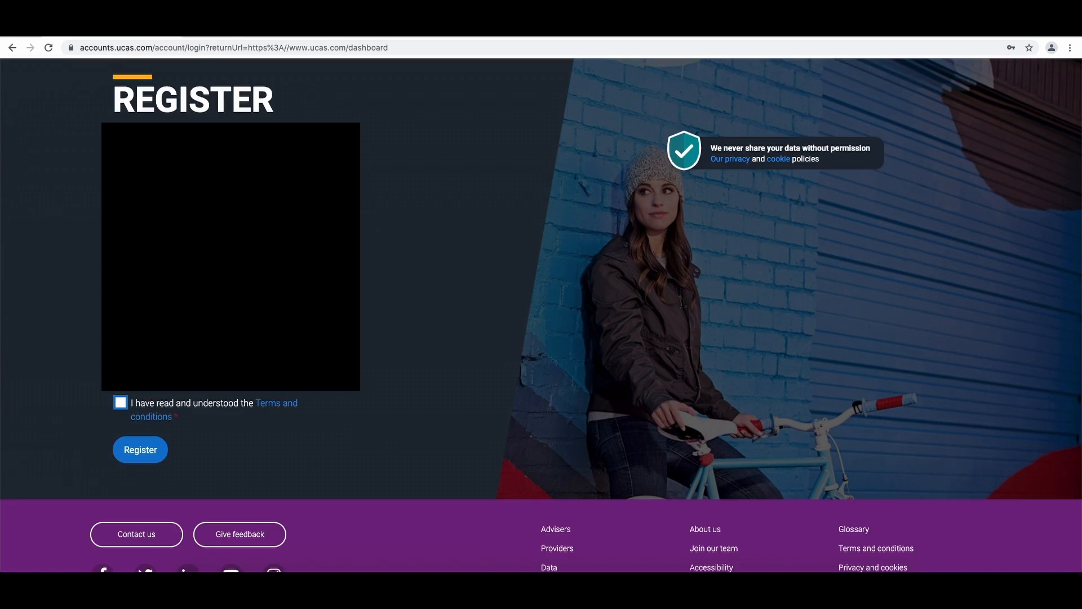
{"action": "left_click", "coordinate": [120, 402]}
{"action": "left_click", "coordinate": [140, 451]}
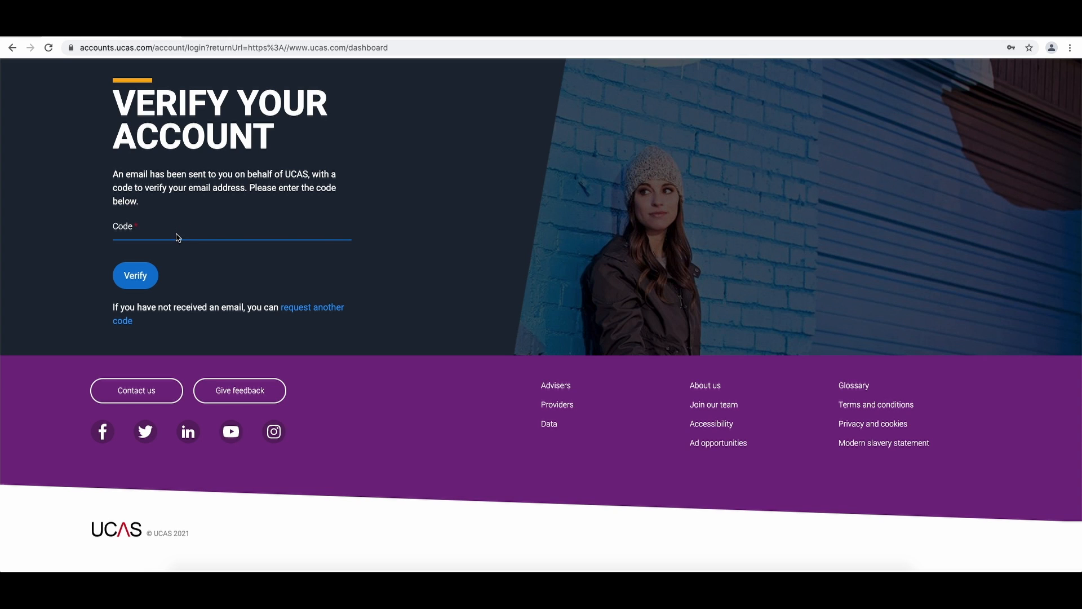
- Enter the emailed verification code to verify the account
{"action": "left_click", "coordinate": [130, 231]}
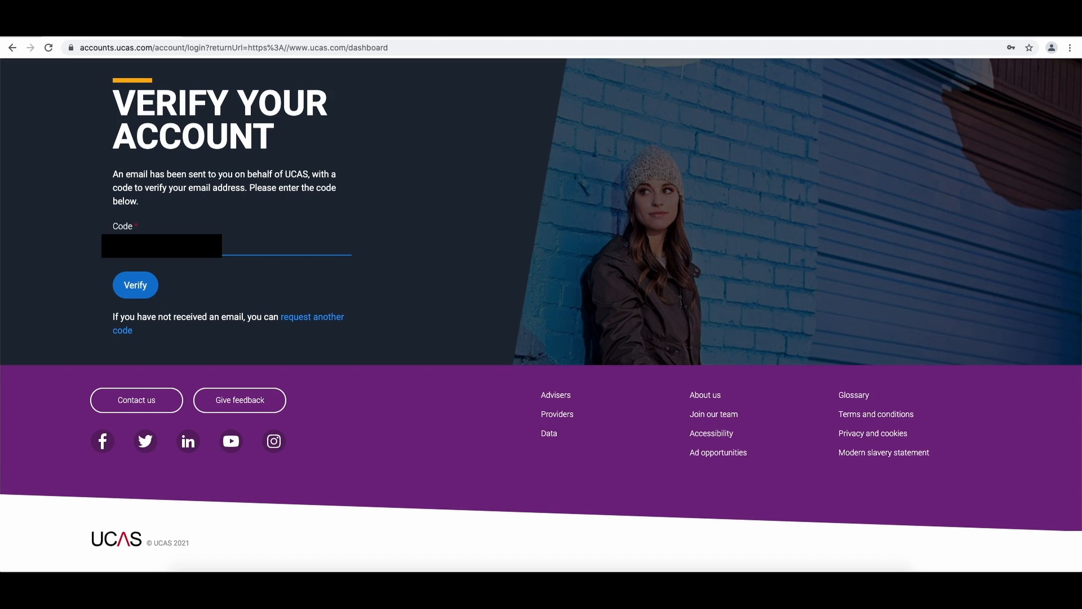
{"action": "key", "text": "Return"}
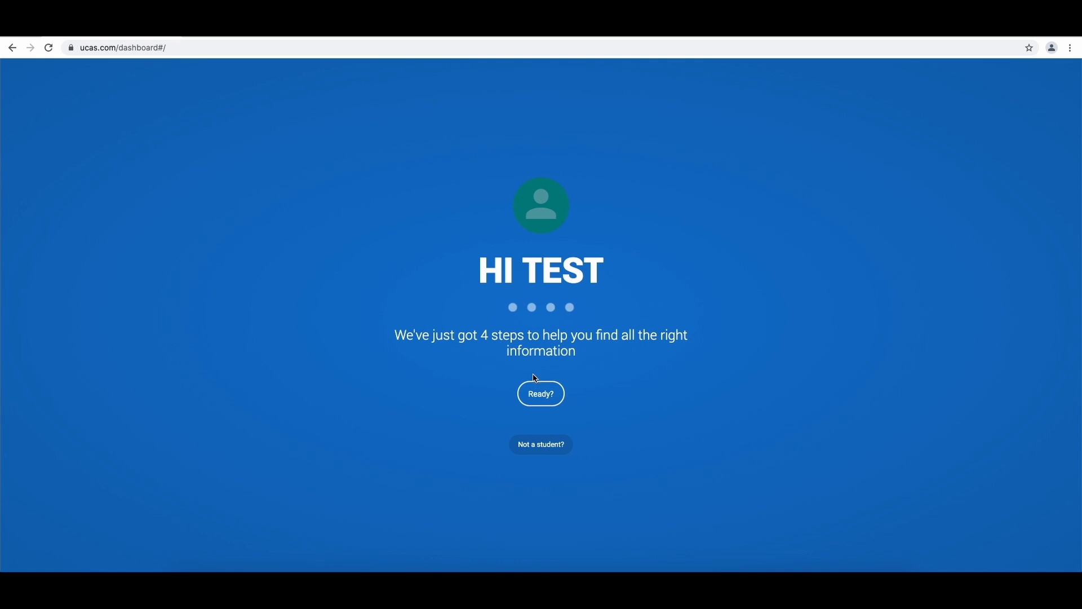
- Begin the four setup steps and choose 2022 as the year to start studies
{"action": "left_click", "coordinate": [541, 393]}
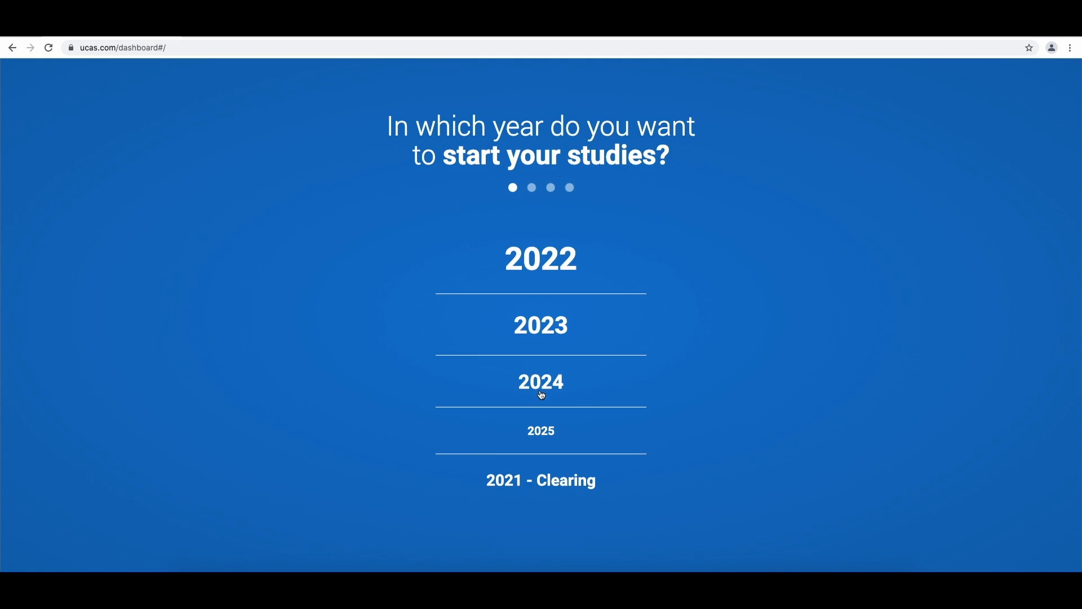
{"action": "left_click", "coordinate": [552, 267]}
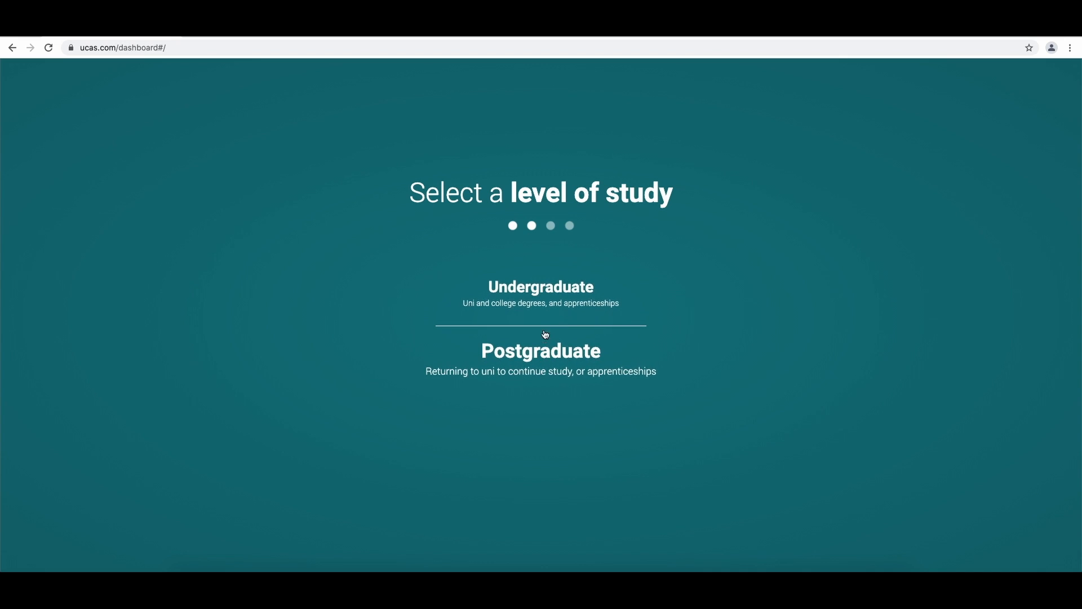
- Select Undergraduate as the level of study, request additional information on Conservatoires, and continue
{"action": "left_click", "coordinate": [544, 298]}
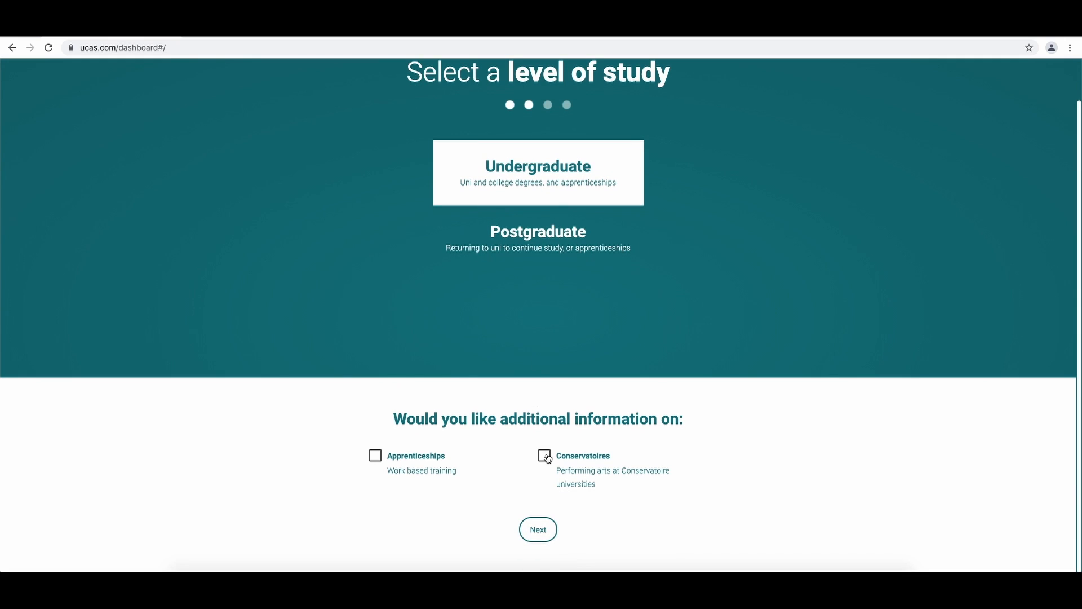
{"action": "left_click", "coordinate": [548, 457]}
{"action": "left_click", "coordinate": [541, 532]}
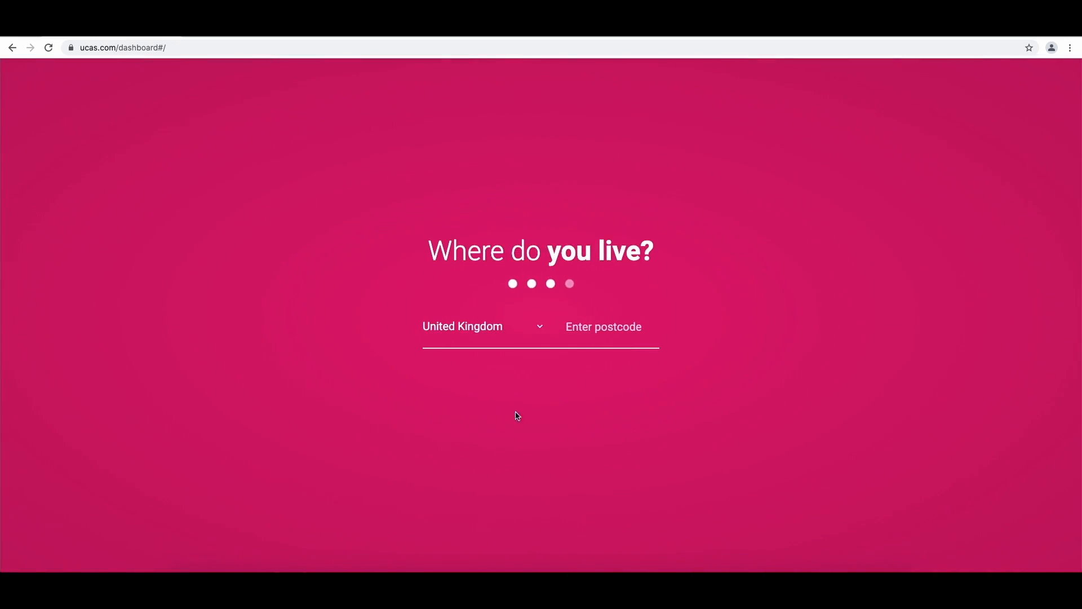
- Confirm the United Kingdom as where you live and choose Music as Subject 1 in your preferences
{"action": "left_click", "coordinate": [574, 330]}
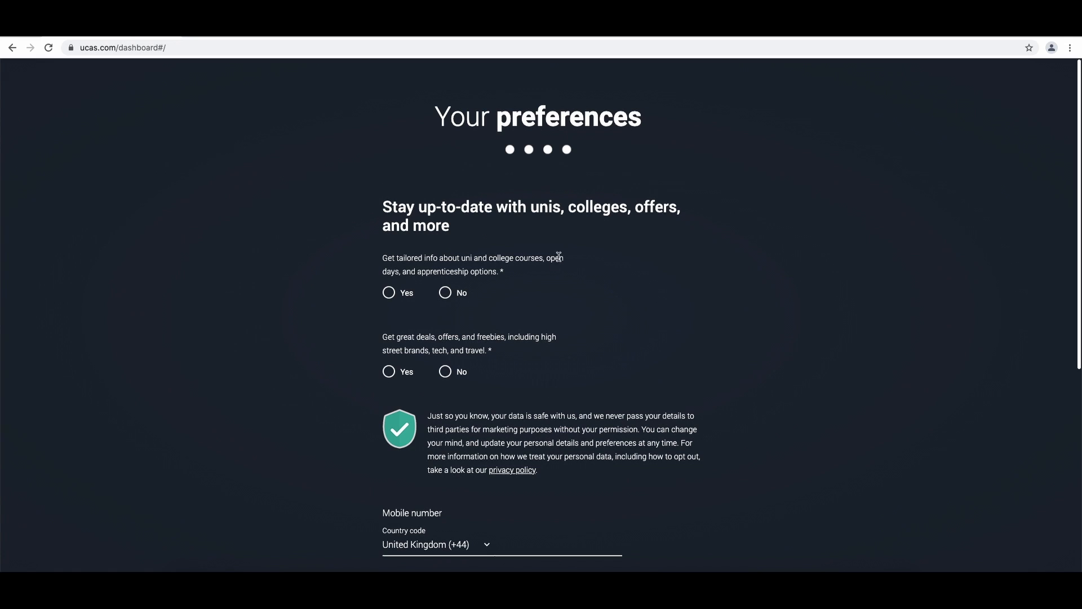
{"action": "scroll", "coordinate": [543, 387], "scroll_direction": "down", "scroll_amount": 6}
{"action": "left_click", "coordinate": [511, 306]}
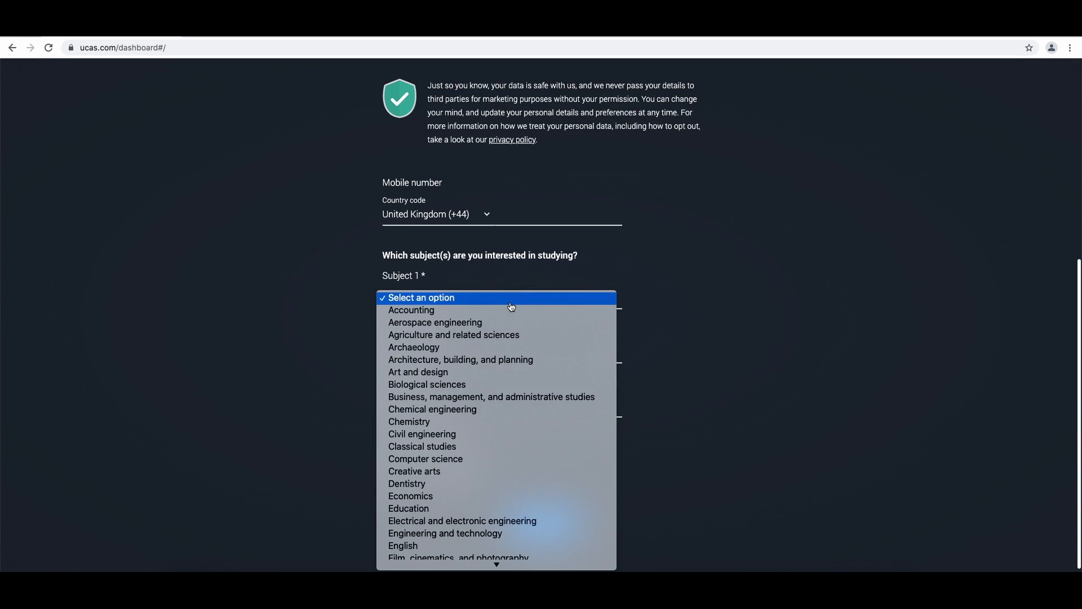
{"action": "scroll", "coordinate": [511, 306], "scroll_direction": "down", "scroll_amount": 5}
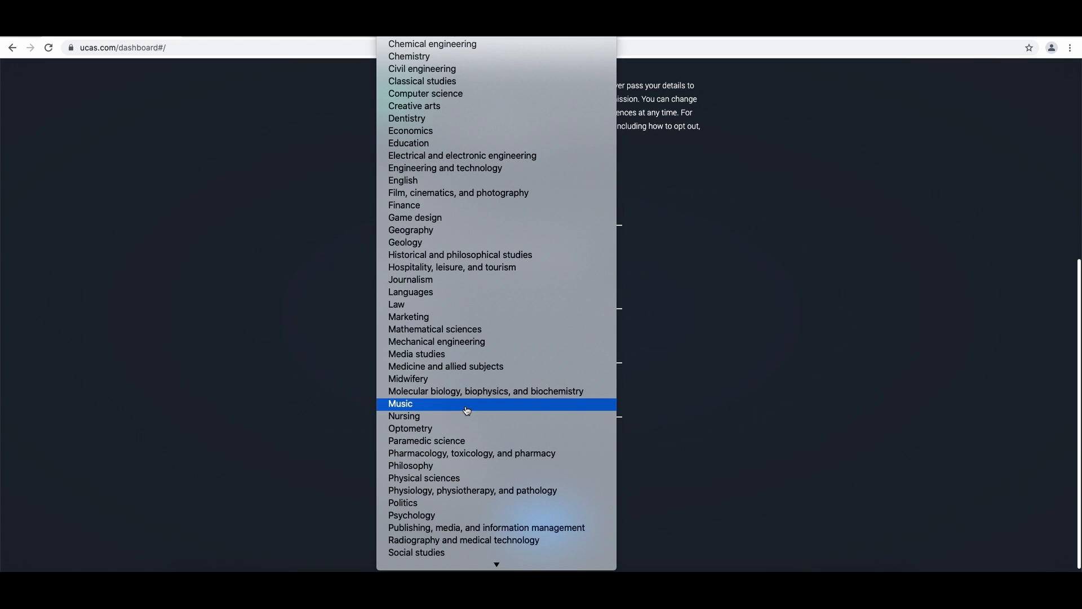
{"action": "left_click", "coordinate": [467, 410]}
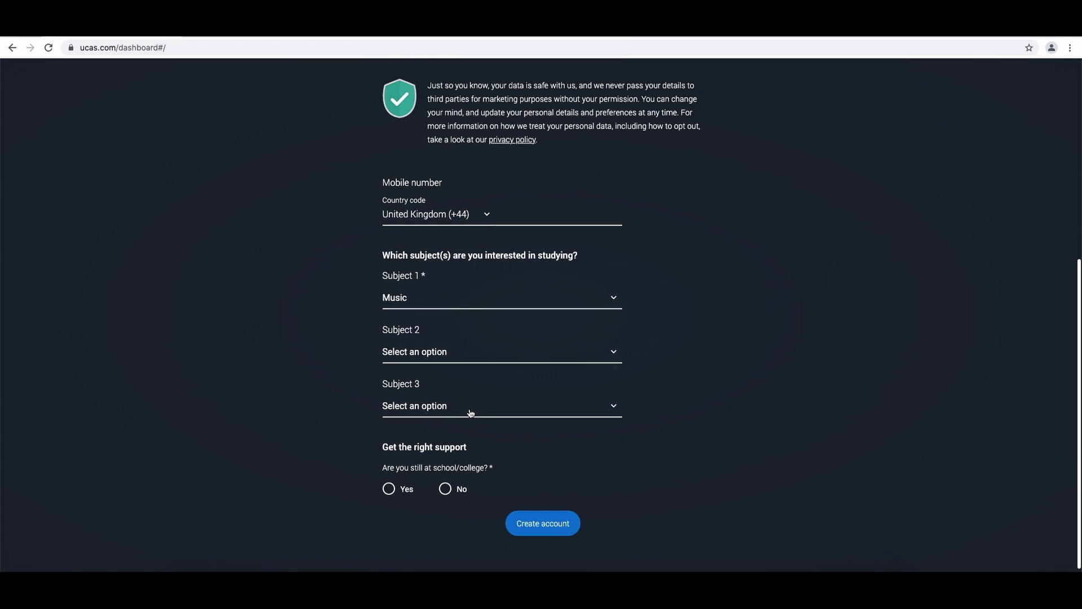
- Answer Yes to still being at school/college with Royal Conservatoire of Scotland, then create the account
{"action": "scroll", "coordinate": [442, 486], "scroll_direction": "down", "scroll_amount": 1}
{"action": "left_click", "coordinate": [406, 483]}
{"action": "scroll", "coordinate": [536, 517], "scroll_direction": "down", "scroll_amount": 5}
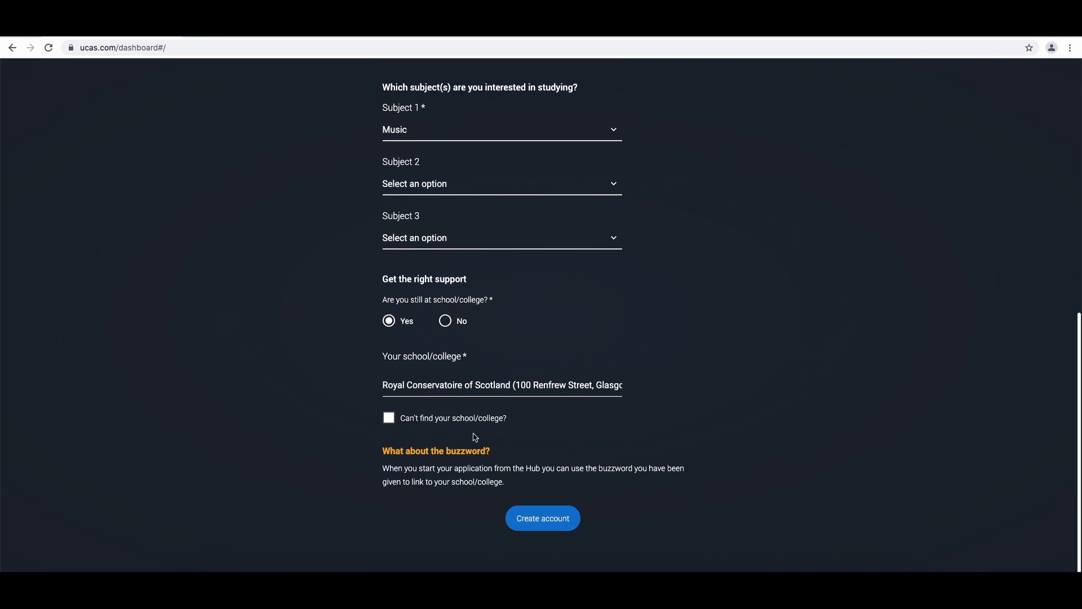
{"action": "left_click", "coordinate": [541, 521]}
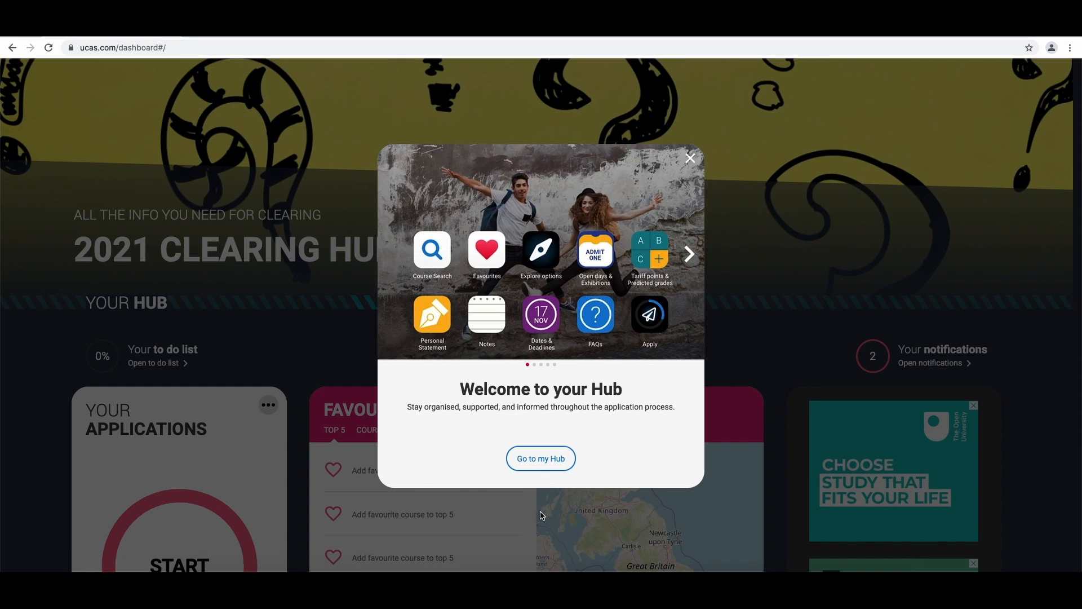
- Go to the Hub, start a new application, and pick the Conservatoire application type
{"action": "left_click", "coordinate": [542, 458]}
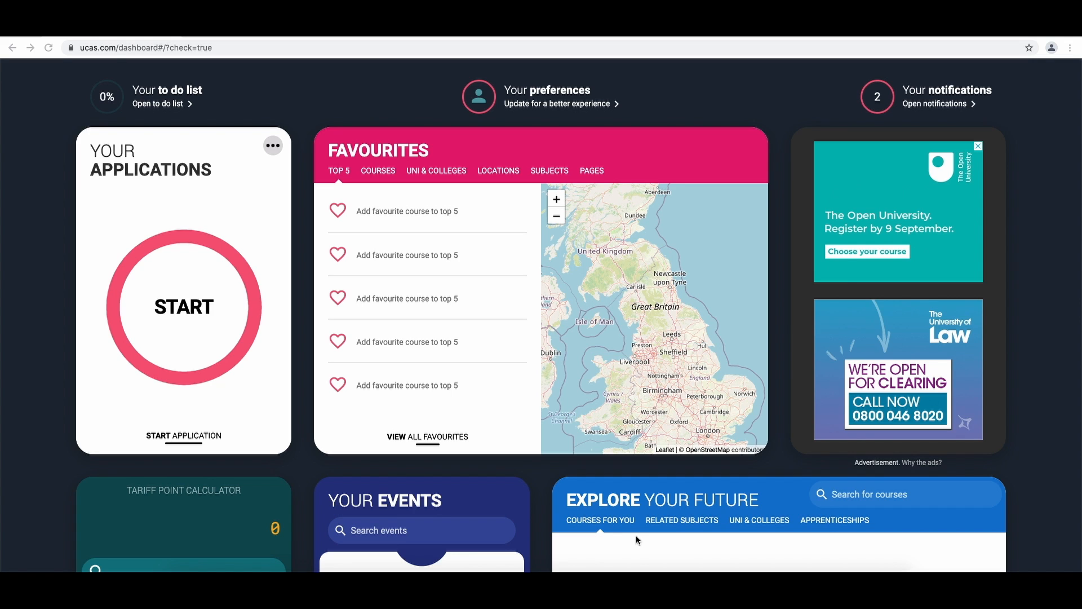
{"action": "left_click", "coordinate": [193, 313]}
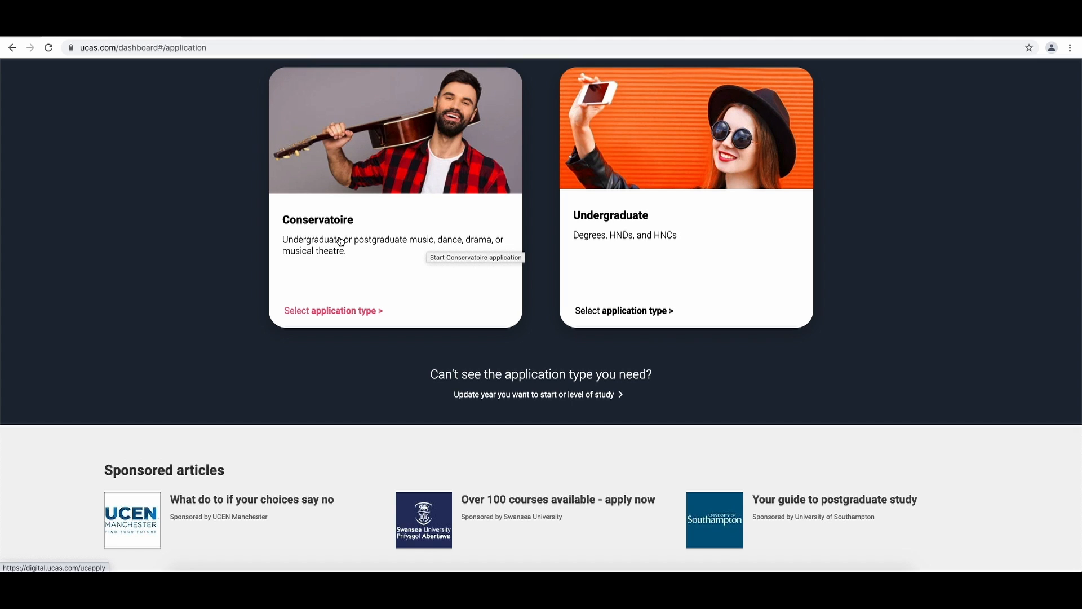
{"action": "left_click", "coordinate": [342, 241]}
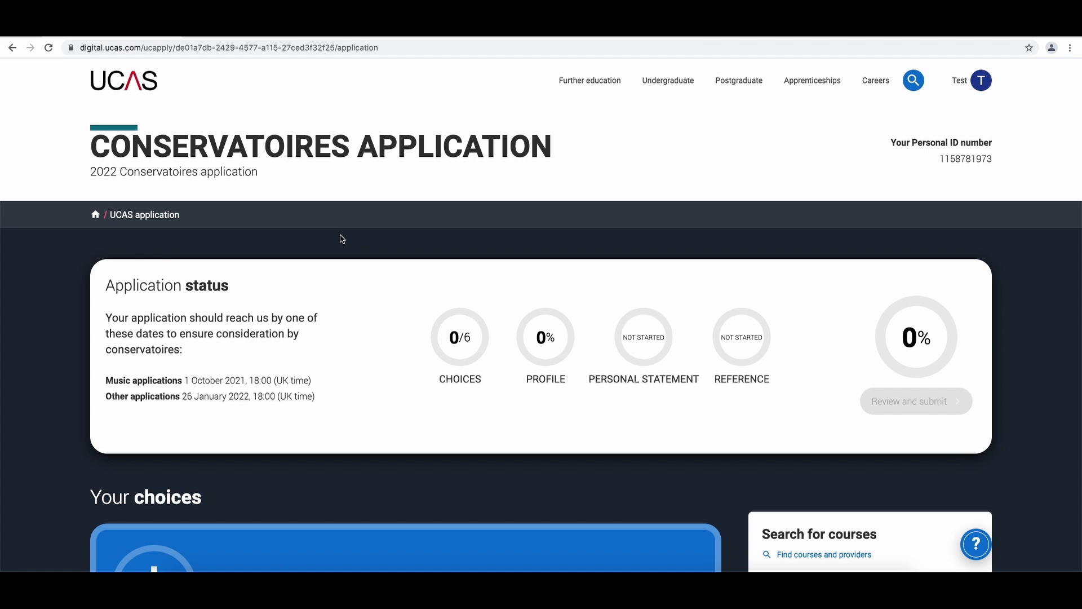
- Add a choice and search courses for Bachelor, selecting Bachelor of Music (Hons) Performance (300F)
{"action": "scroll", "coordinate": [341, 239], "scroll_direction": "down", "scroll_amount": 4}
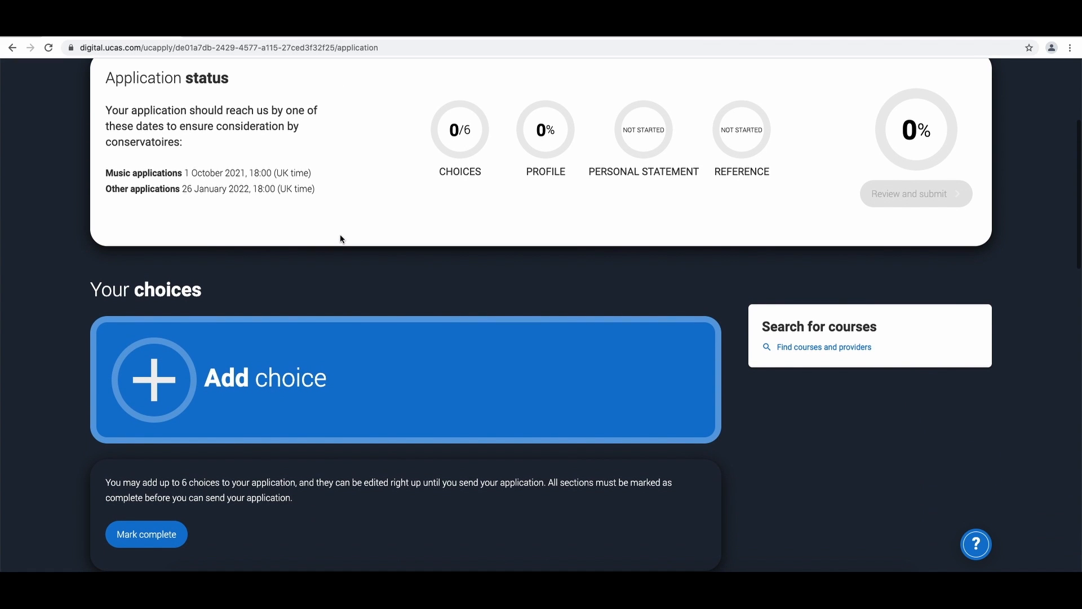
{"action": "scroll", "coordinate": [341, 239], "scroll_direction": "down", "scroll_amount": 2}
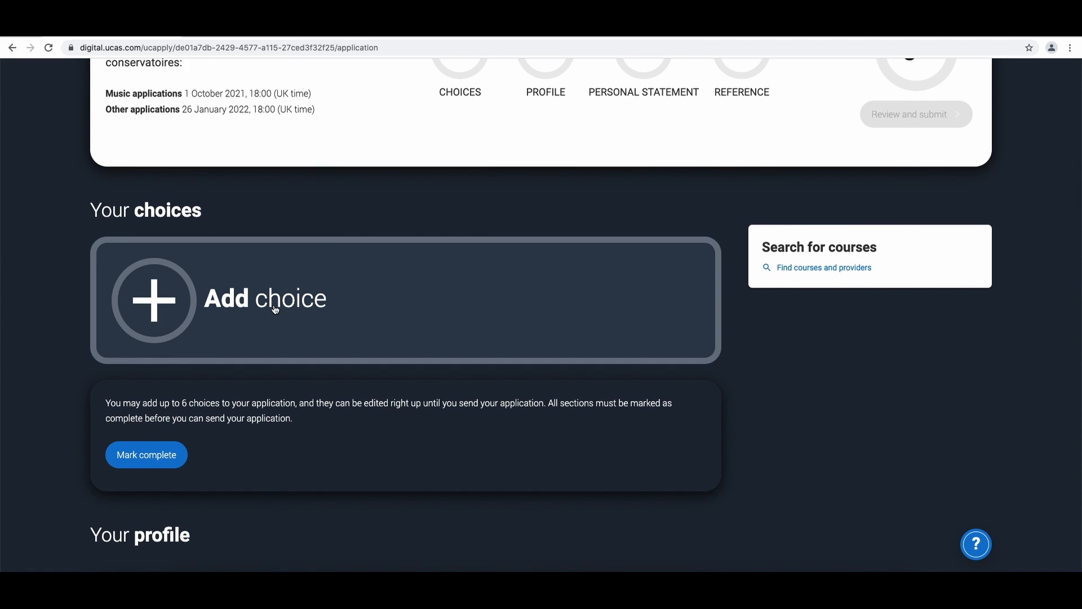
{"action": "left_click", "coordinate": [275, 309]}
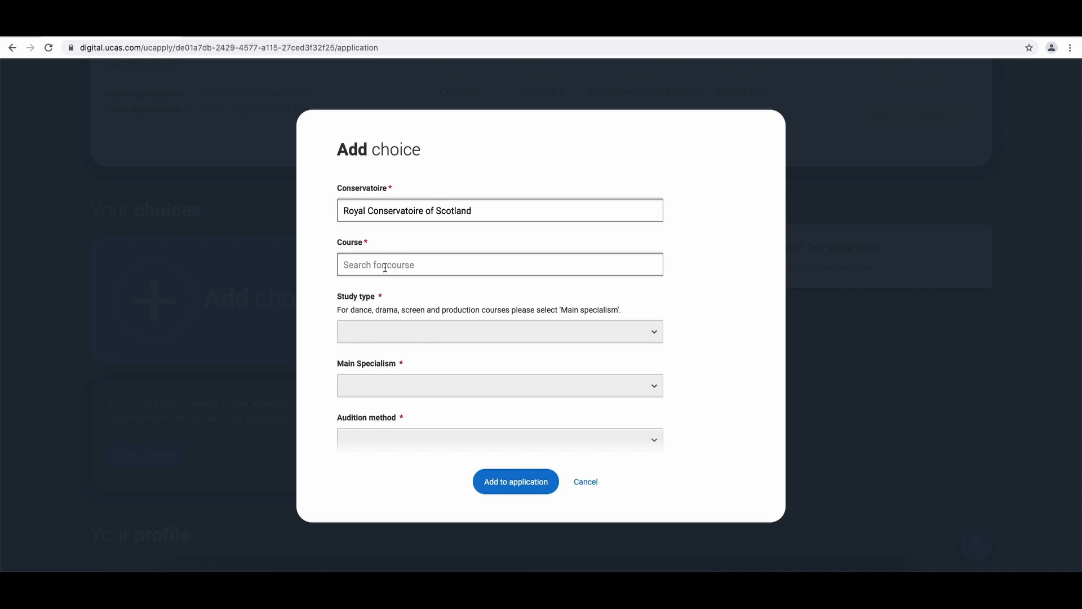
{"action": "left_click", "coordinate": [385, 265]}
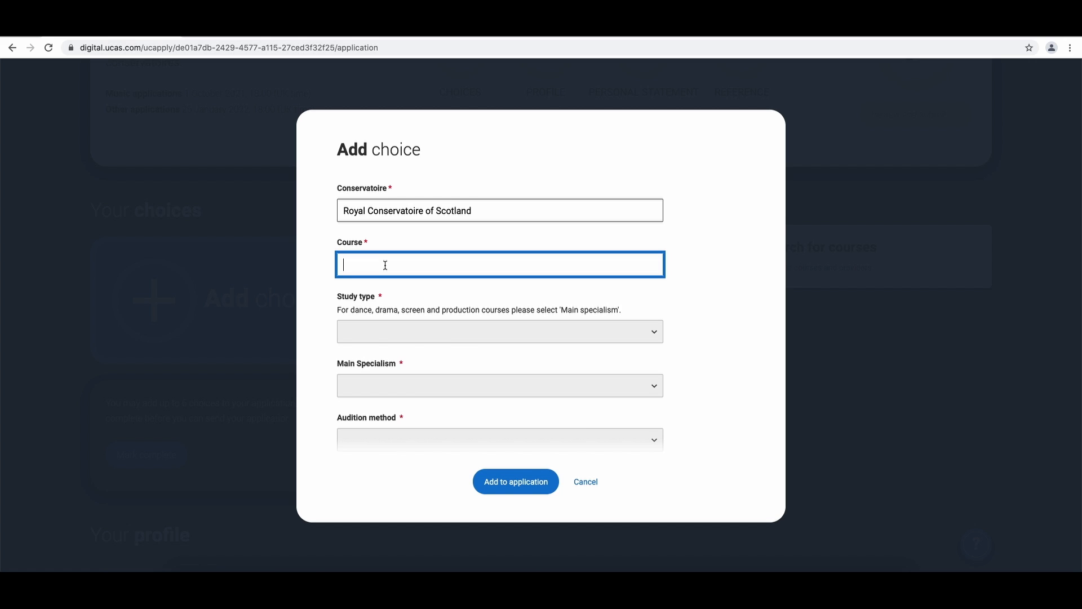
{"action": "type", "text": "Bachelor"}
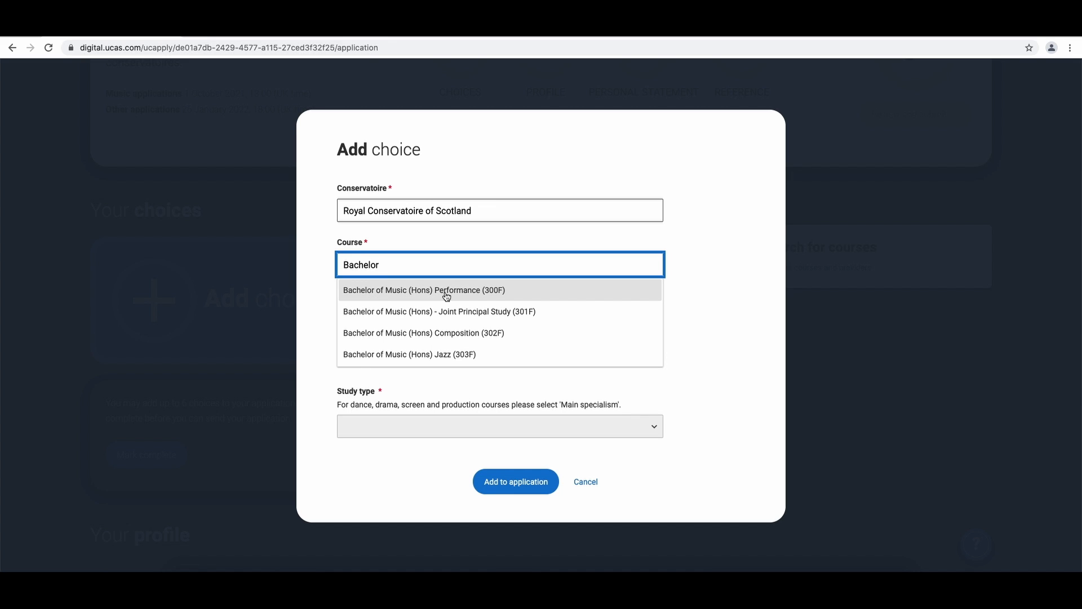
{"action": "left_click", "coordinate": [486, 291]}
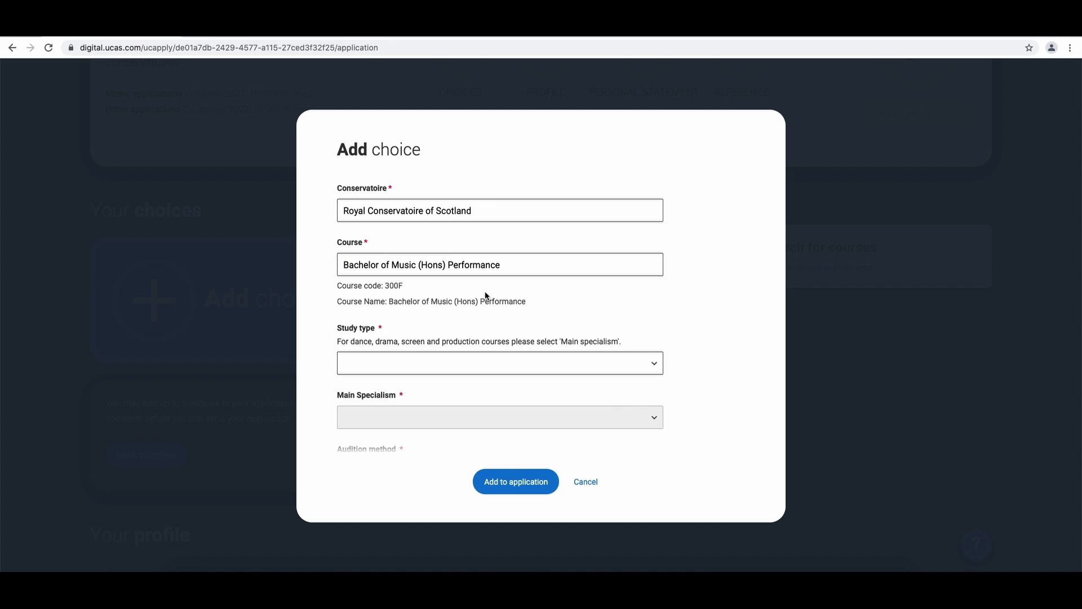
- Set the study type to Main specialism and the main specialism to Piano
{"action": "left_click", "coordinate": [480, 361]}
{"action": "left_click", "coordinate": [458, 375]}
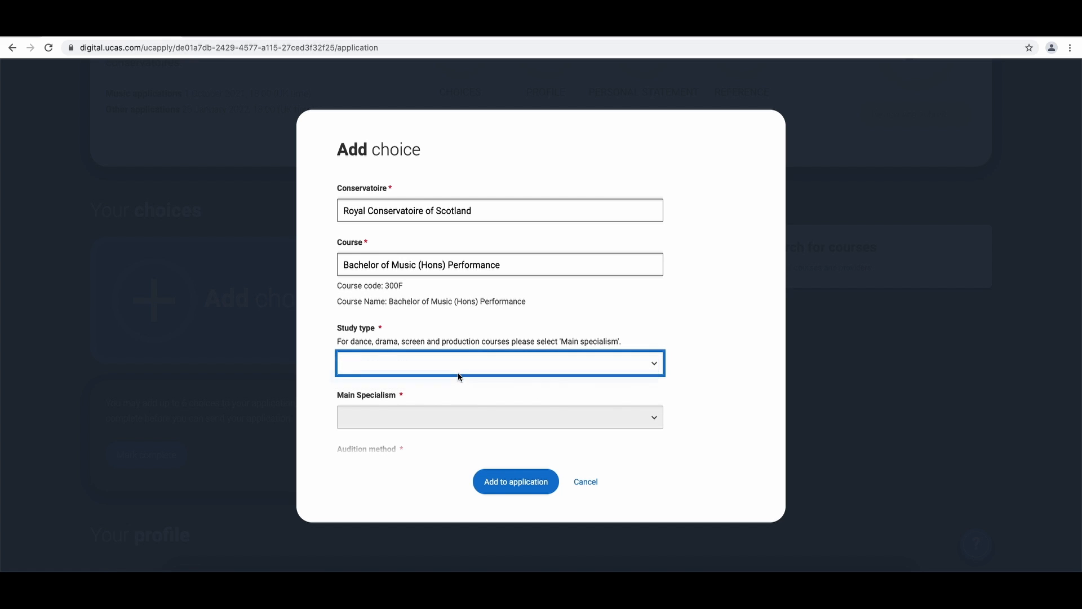
{"action": "scroll", "coordinate": [458, 372], "scroll_direction": "down", "scroll_amount": 4}
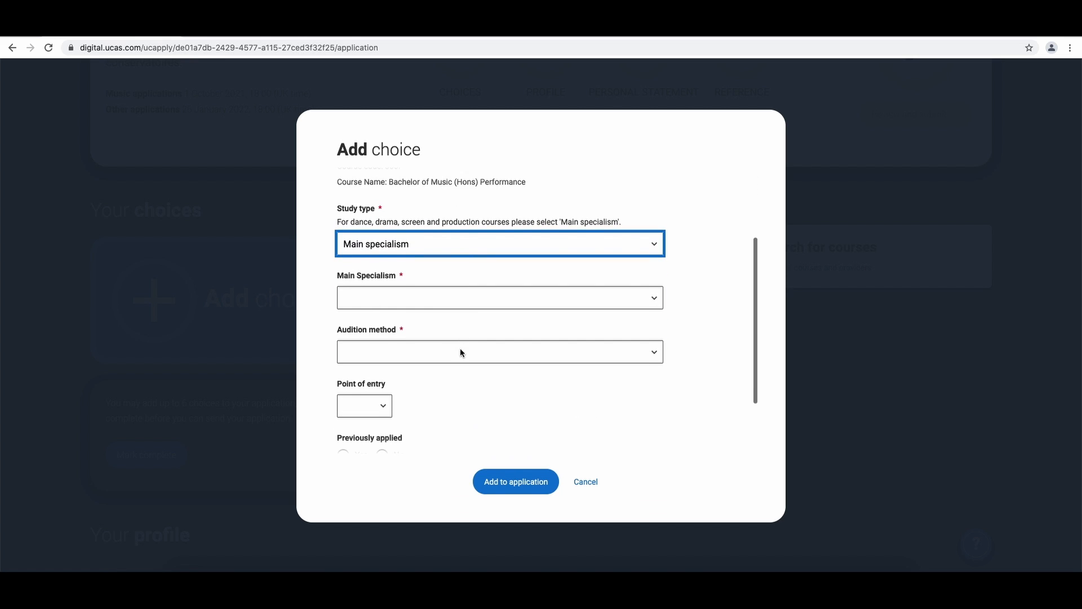
{"action": "left_click", "coordinate": [468, 297]}
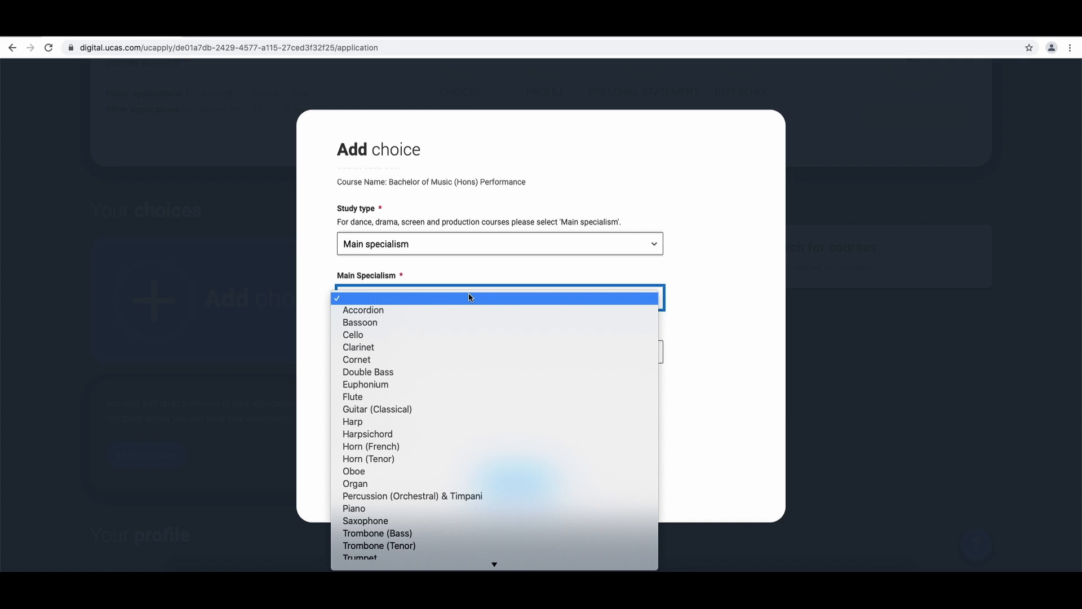
{"action": "left_click", "coordinate": [432, 509]}
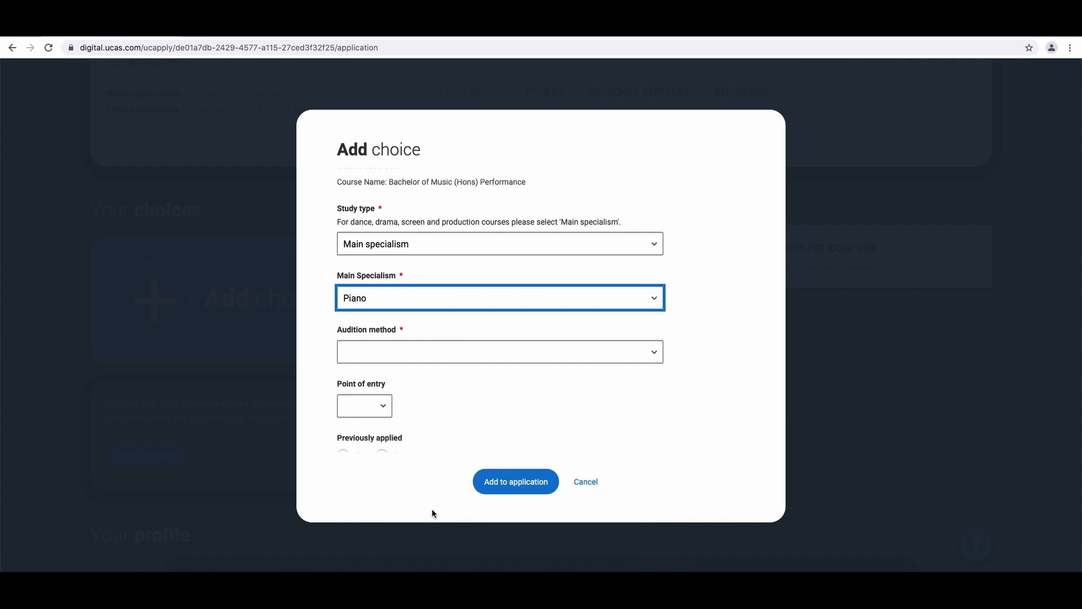
- Fill in the choice with audition method Recording, point of entry 1st year, previously applied No, and source Conservatoire Website
{"action": "left_click", "coordinate": [468, 355]}
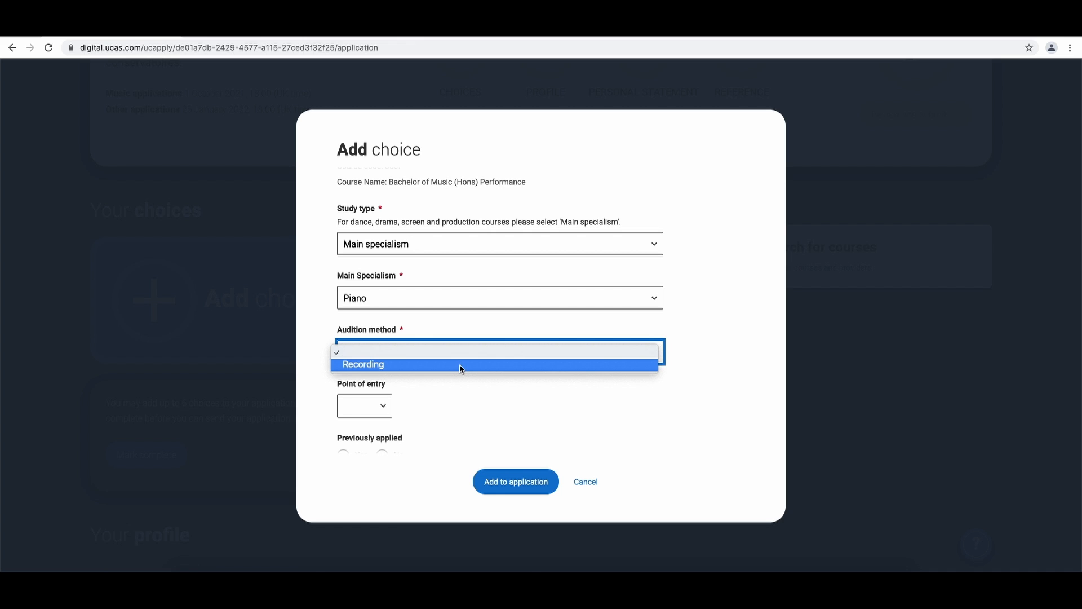
{"action": "left_click", "coordinate": [459, 364]}
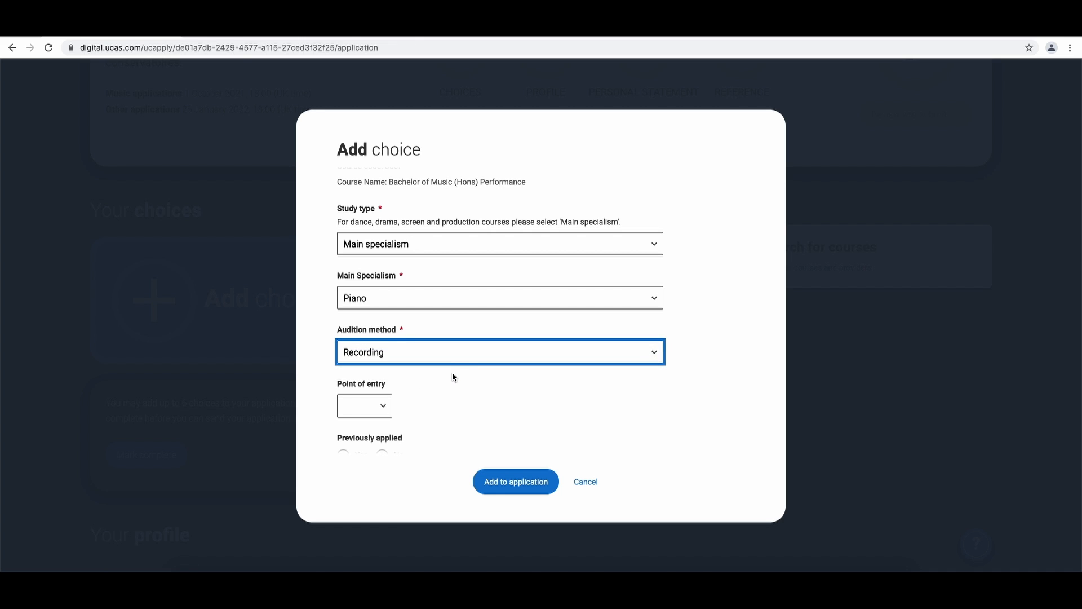
{"action": "left_click", "coordinate": [452, 371]}
{"action": "scroll", "coordinate": [452, 371], "scroll_direction": "down", "scroll_amount": 2}
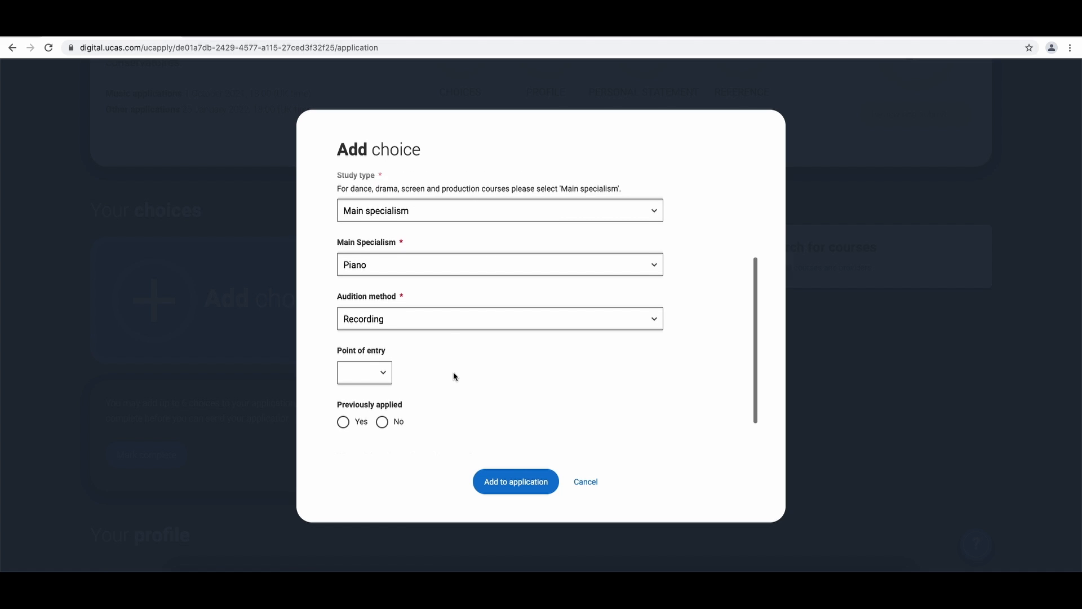
{"action": "left_click", "coordinate": [386, 360]}
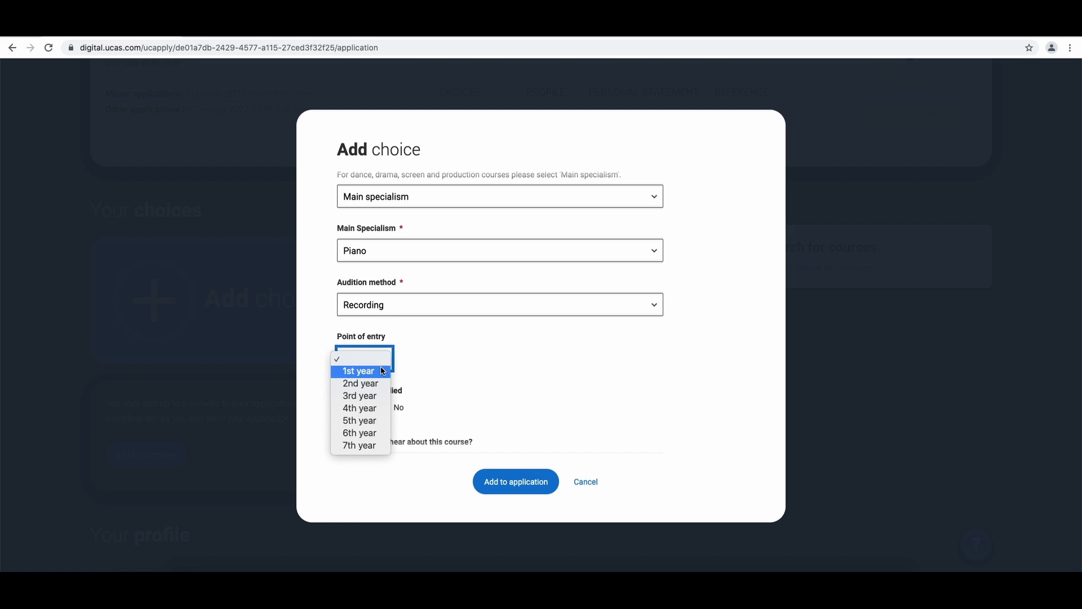
{"action": "left_click", "coordinate": [380, 372]}
{"action": "scroll", "coordinate": [401, 370], "scroll_direction": "down", "scroll_amount": 1}
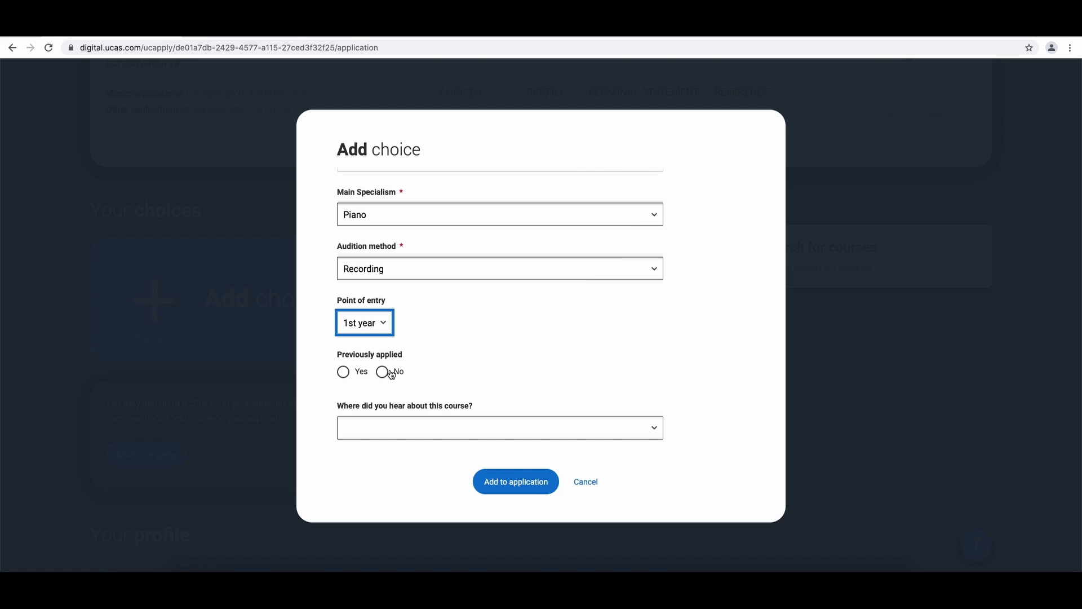
{"action": "left_click", "coordinate": [392, 373]}
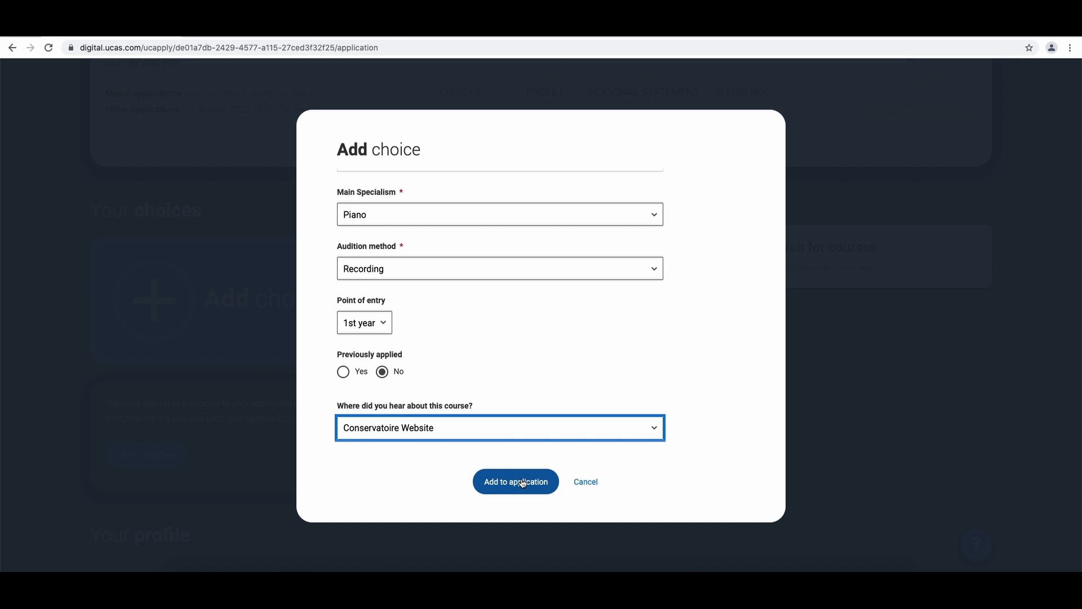
- Add the choice to the application and mark the choices section complete
{"action": "left_click", "coordinate": [522, 483]}
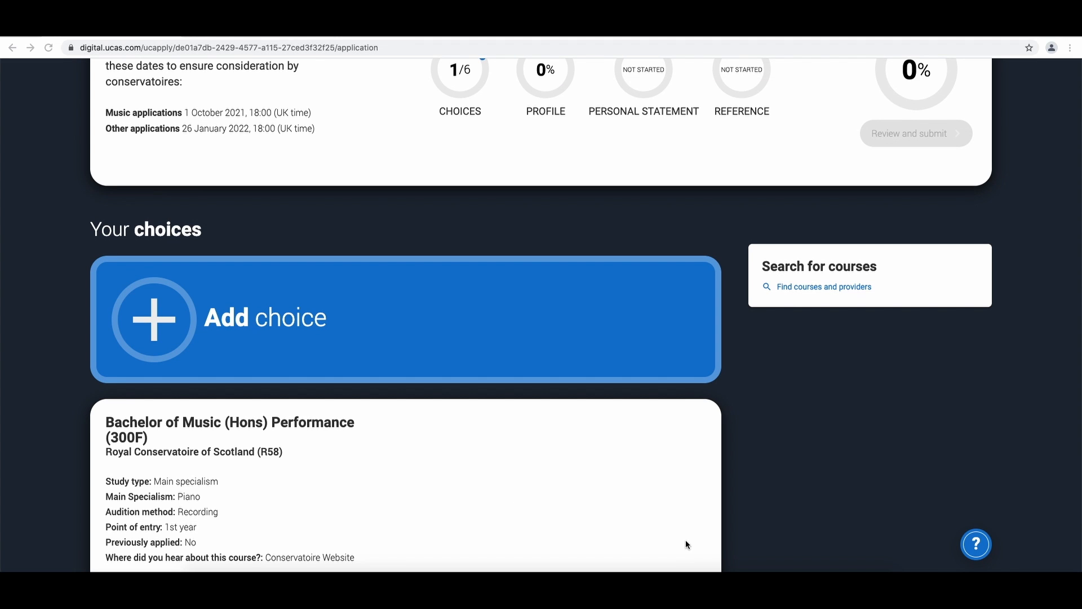
{"action": "scroll", "coordinate": [685, 544], "scroll_direction": "down", "scroll_amount": 4}
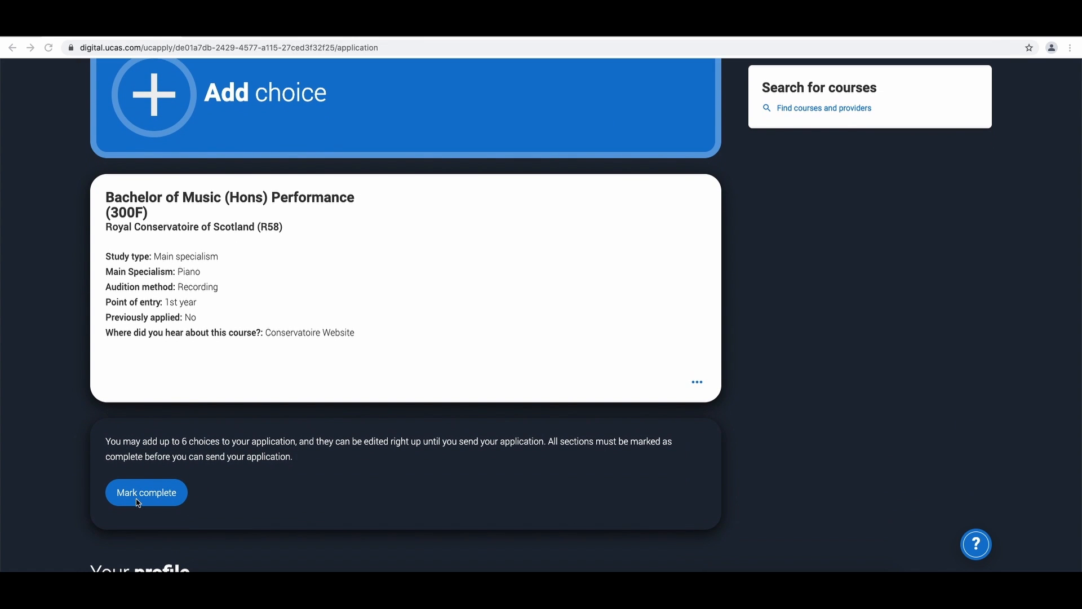
{"action": "left_click", "coordinate": [141, 499]}
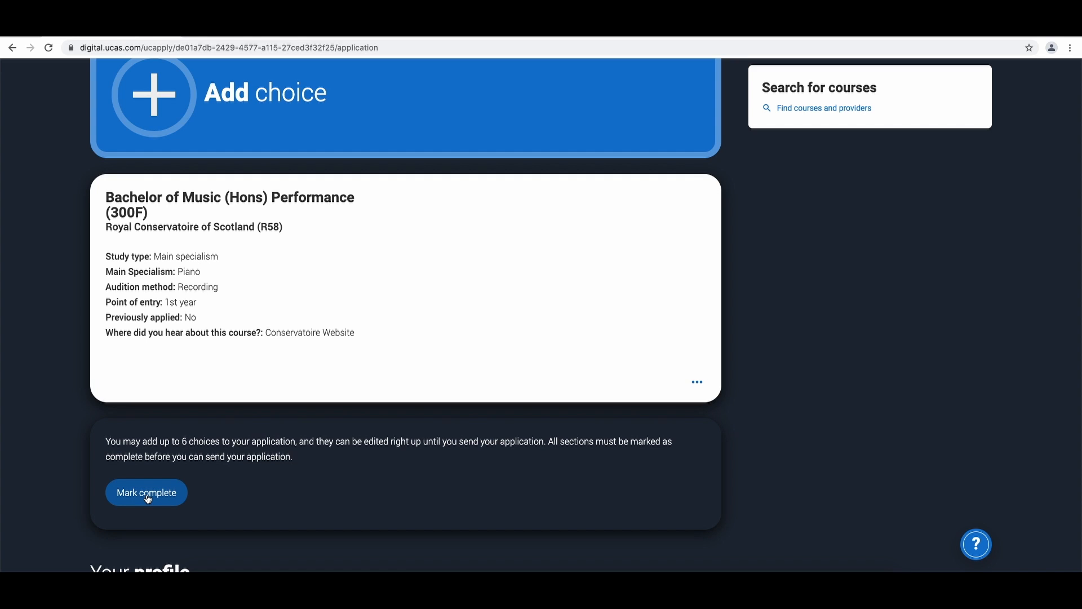
{"action": "left_click", "coordinate": [147, 498]}
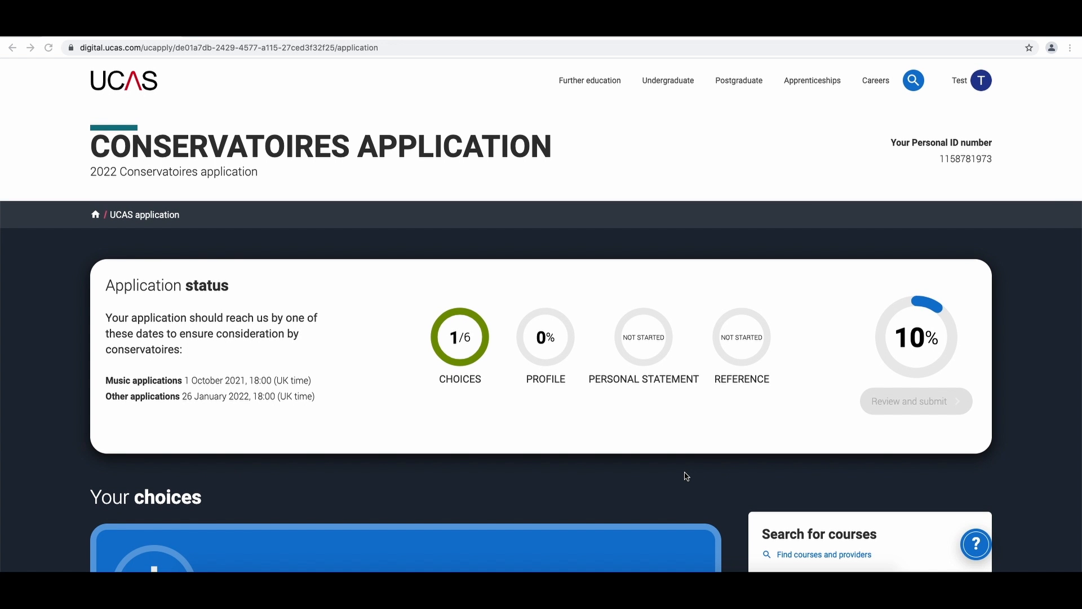
- Open the Personal details section of the profile
{"action": "scroll", "coordinate": [686, 477], "scroll_direction": "down", "scroll_amount": 8}
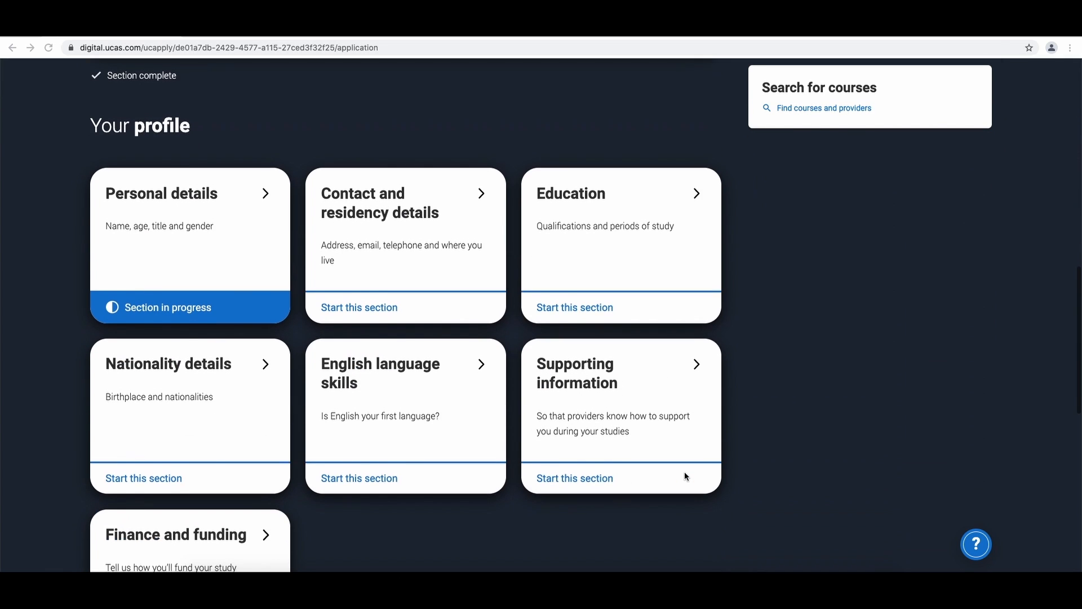
{"action": "scroll", "coordinate": [686, 477], "scroll_direction": "down", "scroll_amount": 3}
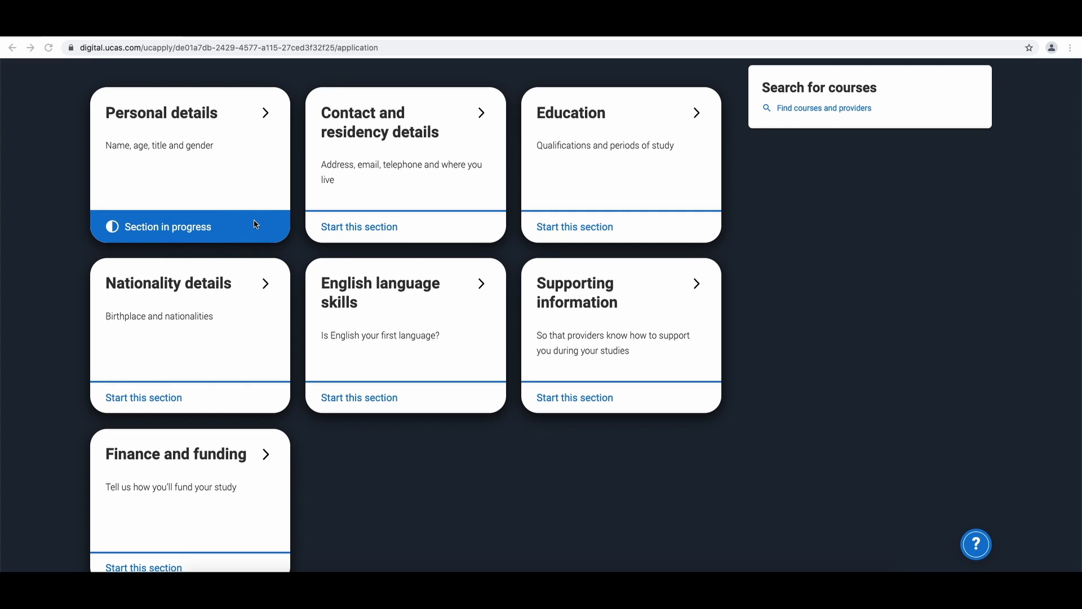
{"action": "left_click", "coordinate": [254, 156]}
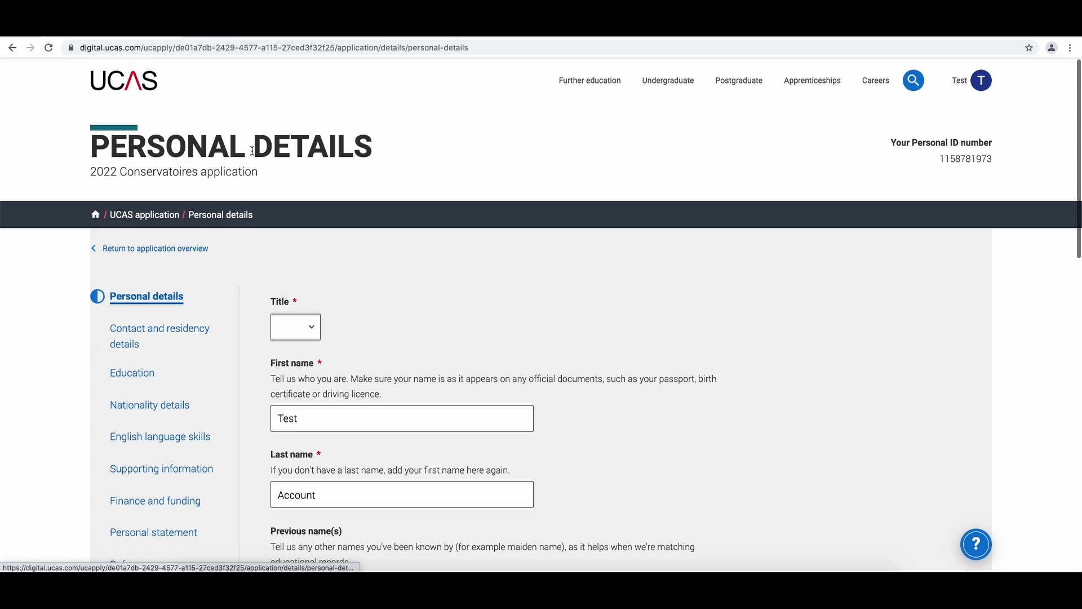
- Set the title to Mr, mark the personal details section as complete, and save it
{"action": "scroll", "coordinate": [294, 192], "scroll_direction": "down", "scroll_amount": 2}
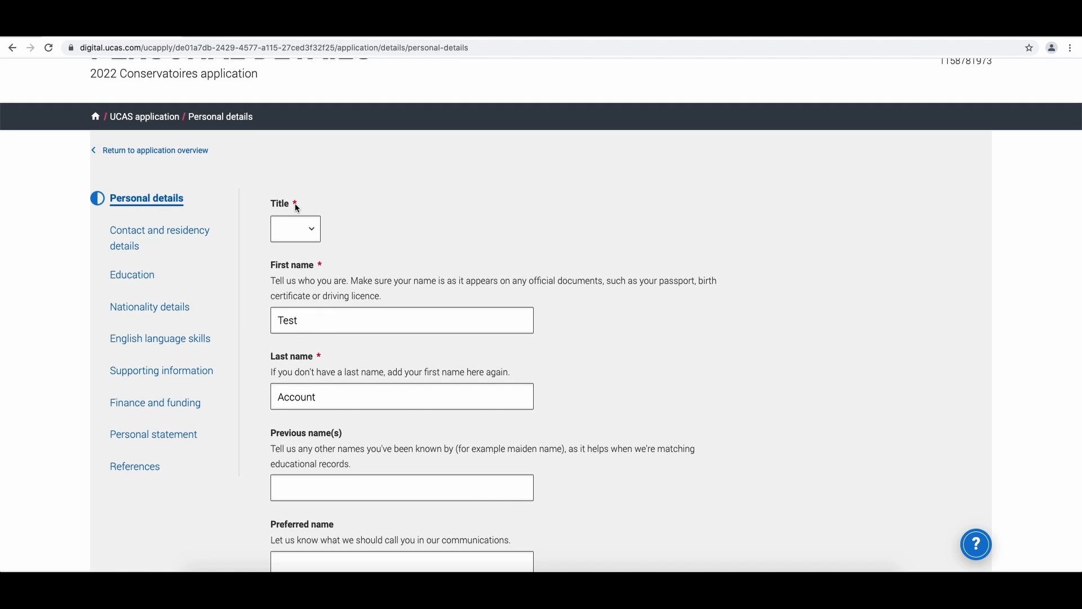
{"action": "left_click", "coordinate": [296, 226]}
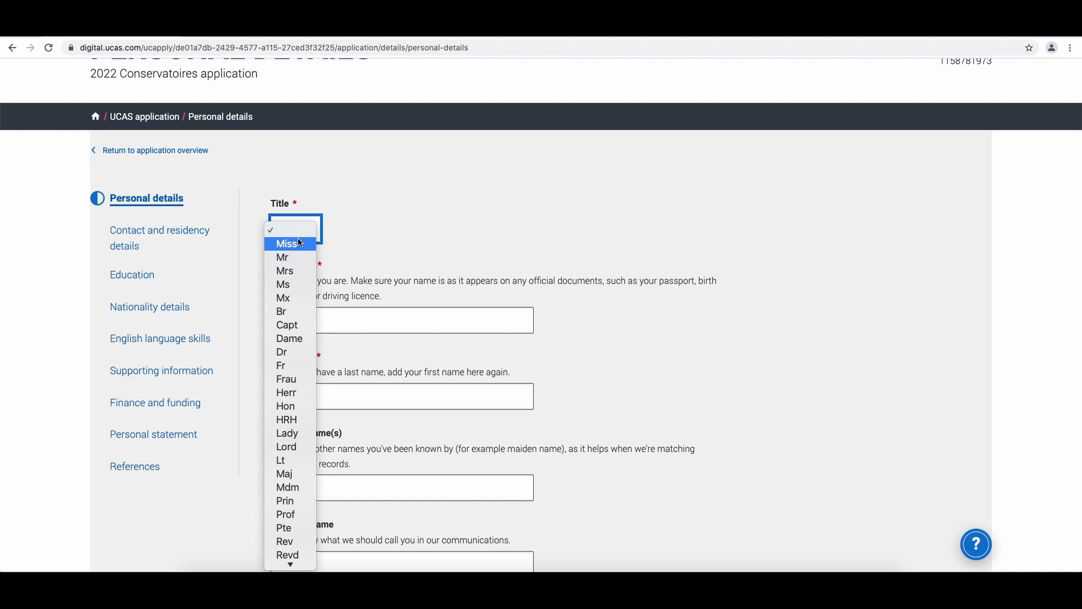
{"action": "left_click", "coordinate": [289, 254]}
{"action": "scroll", "coordinate": [366, 259], "scroll_direction": "down", "scroll_amount": 3}
{"action": "scroll", "coordinate": [366, 260], "scroll_direction": "down", "scroll_amount": 5}
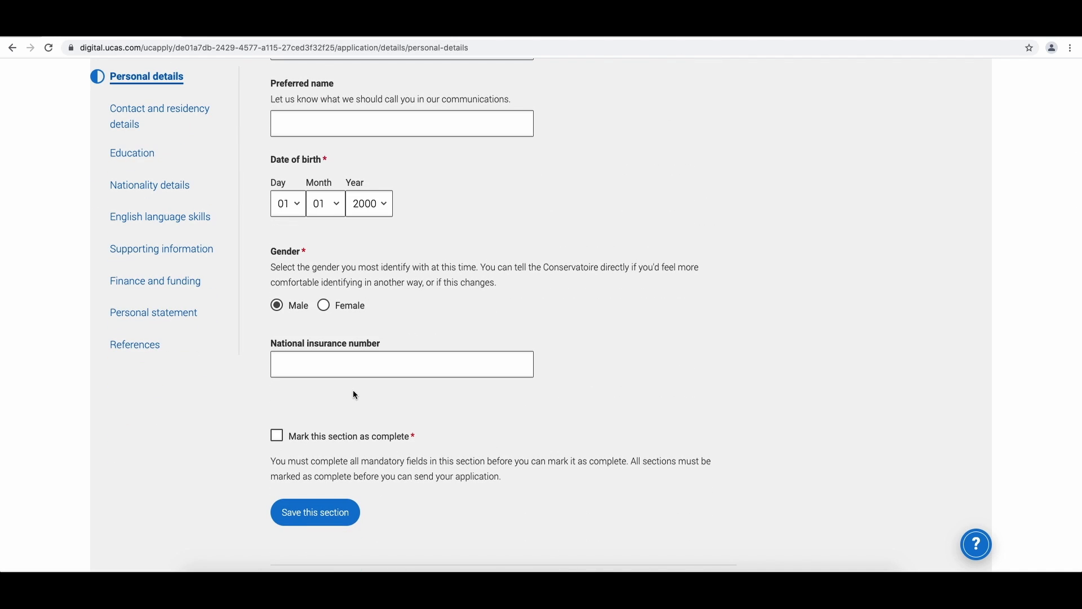
{"action": "left_click", "coordinate": [303, 443]}
{"action": "left_click", "coordinate": [317, 522]}
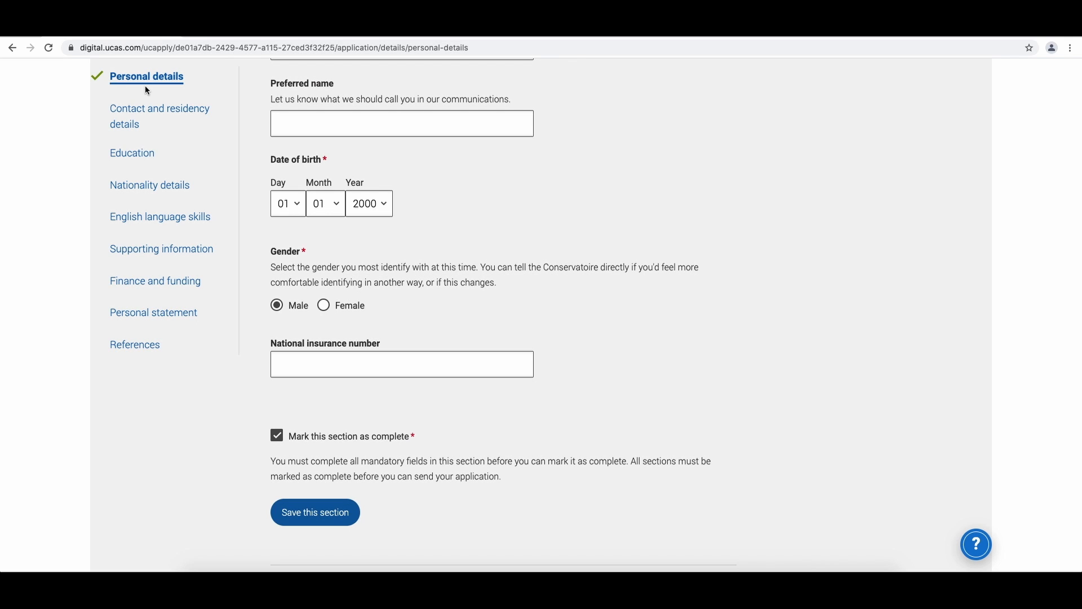
- Open Contact and residency details, answer Yes to nominee access, and fill in the nominee's full name with relationship Parent
{"action": "left_click", "coordinate": [135, 127]}
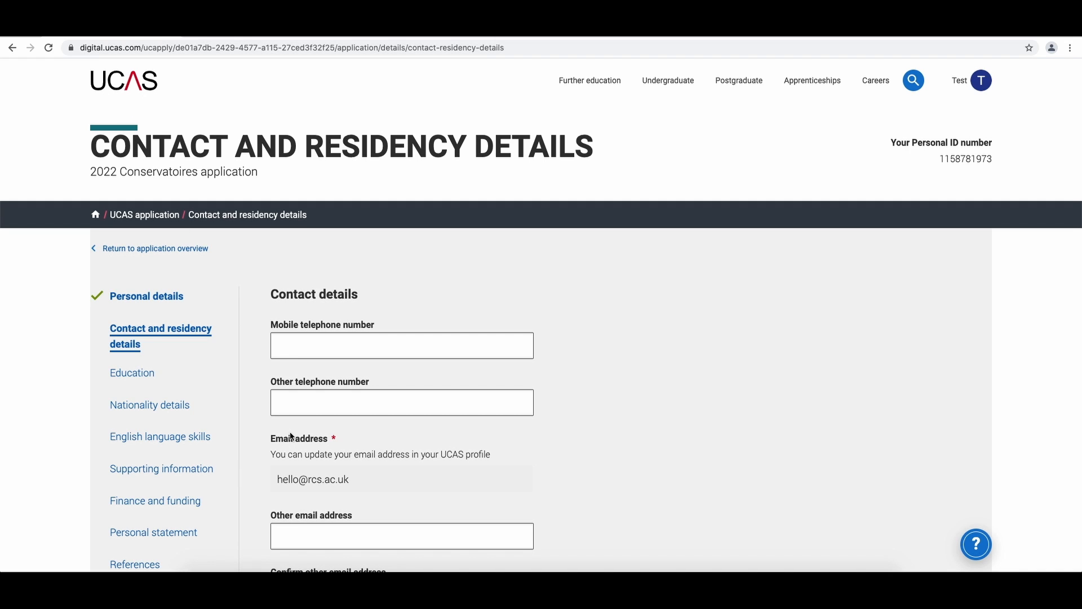
{"action": "scroll", "coordinate": [289, 432], "scroll_direction": "down", "scroll_amount": 7}
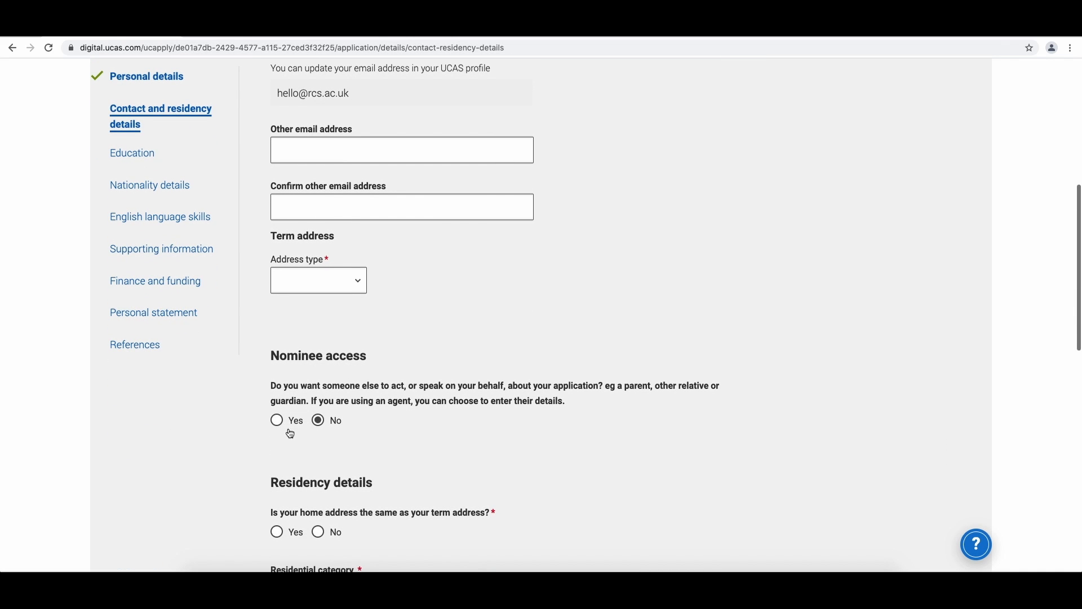
{"action": "scroll", "coordinate": [288, 434], "scroll_direction": "down", "scroll_amount": 4}
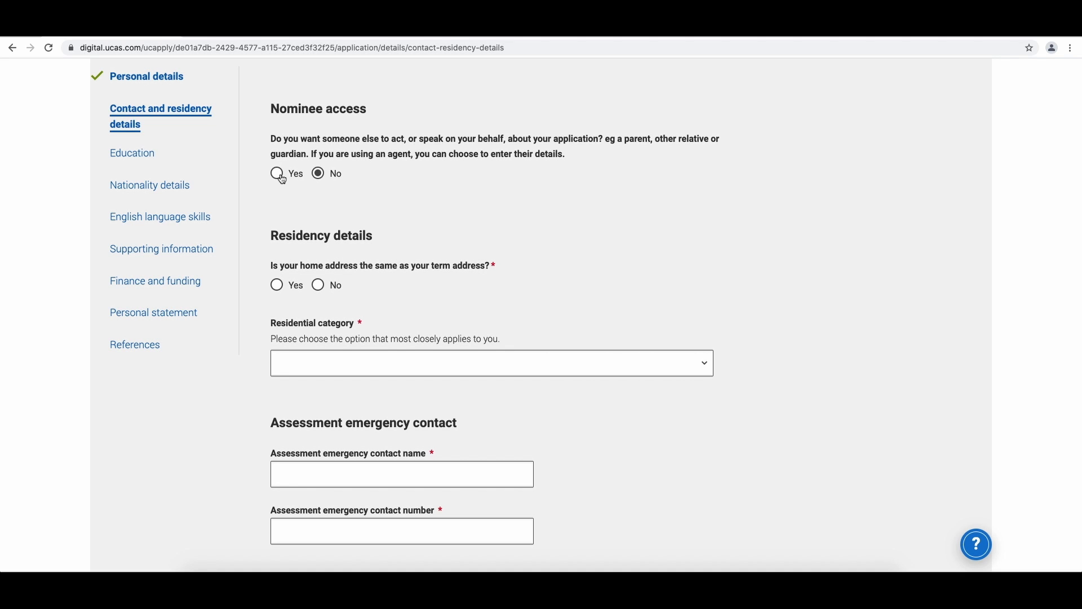
{"action": "left_click", "coordinate": [276, 174]}
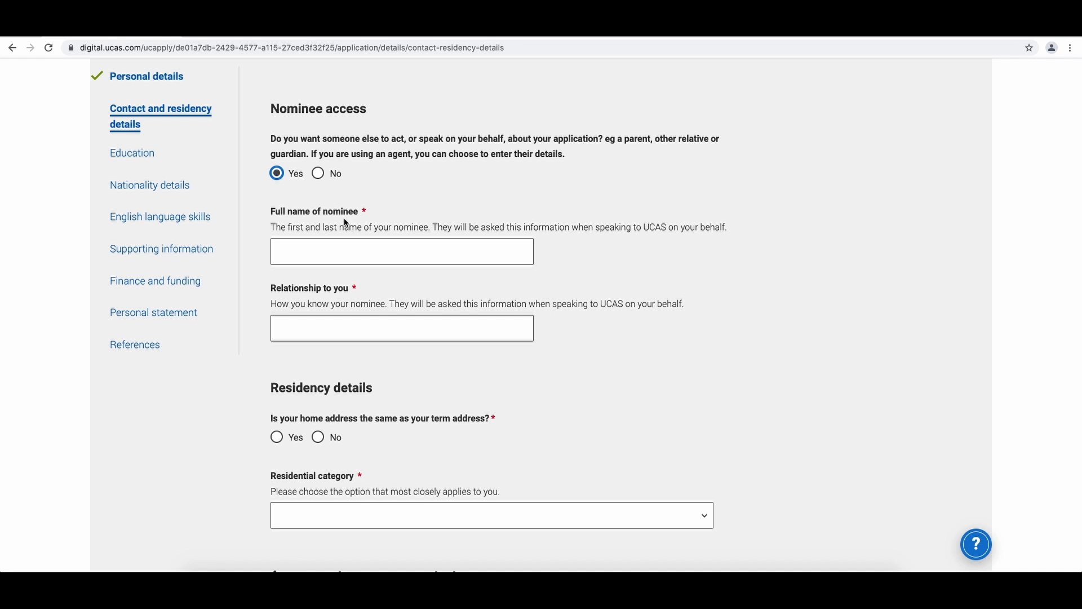
{"action": "left_click", "coordinate": [367, 244]}
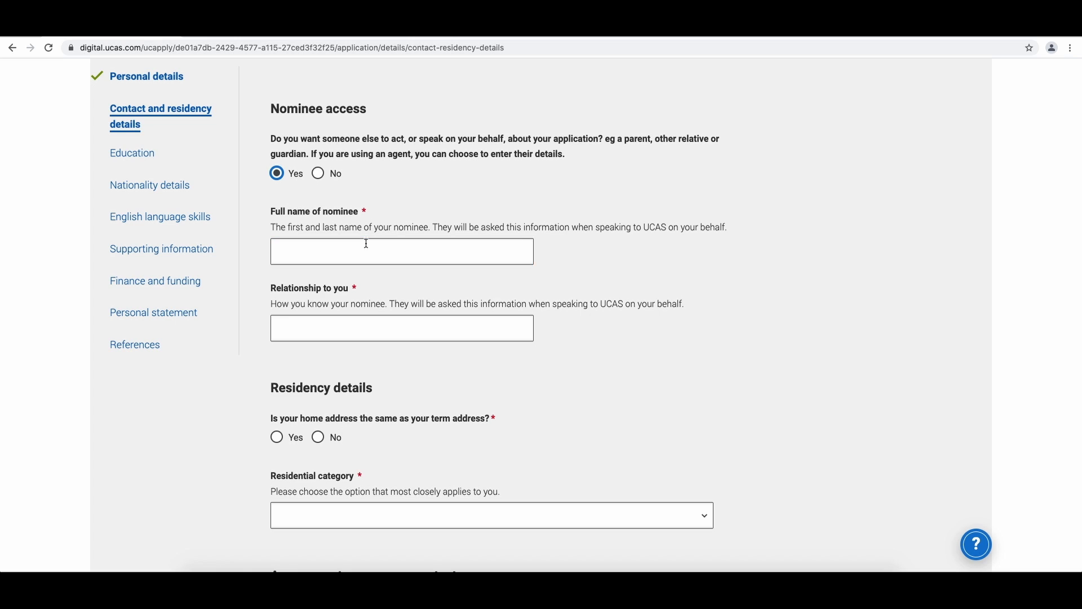
{"action": "left_click", "coordinate": [367, 244]}
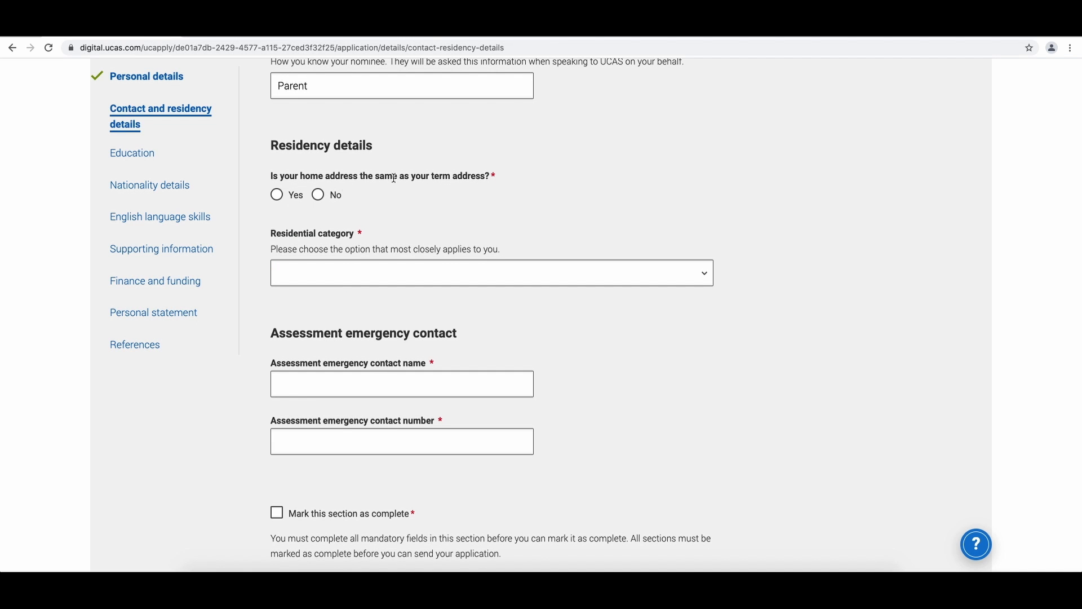
- Answer Yes to the home address matching the term address, choose Glasgow as residence area and UK Citizen - Scotland category
{"action": "left_click", "coordinate": [286, 198]}
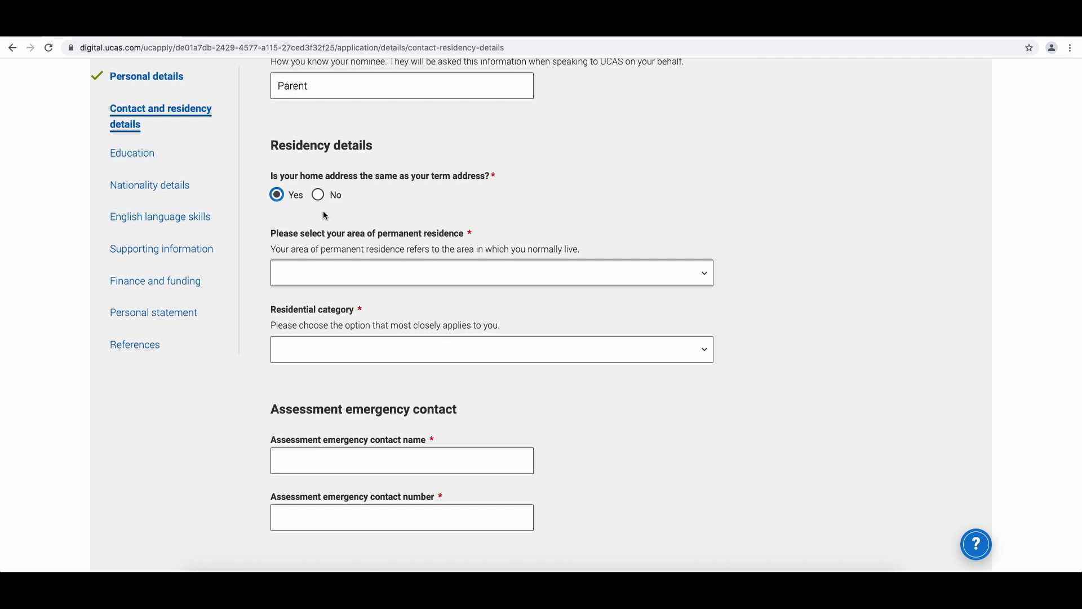
{"action": "scroll", "coordinate": [327, 217], "scroll_direction": "down", "scroll_amount": 1}
{"action": "left_click", "coordinate": [332, 236]}
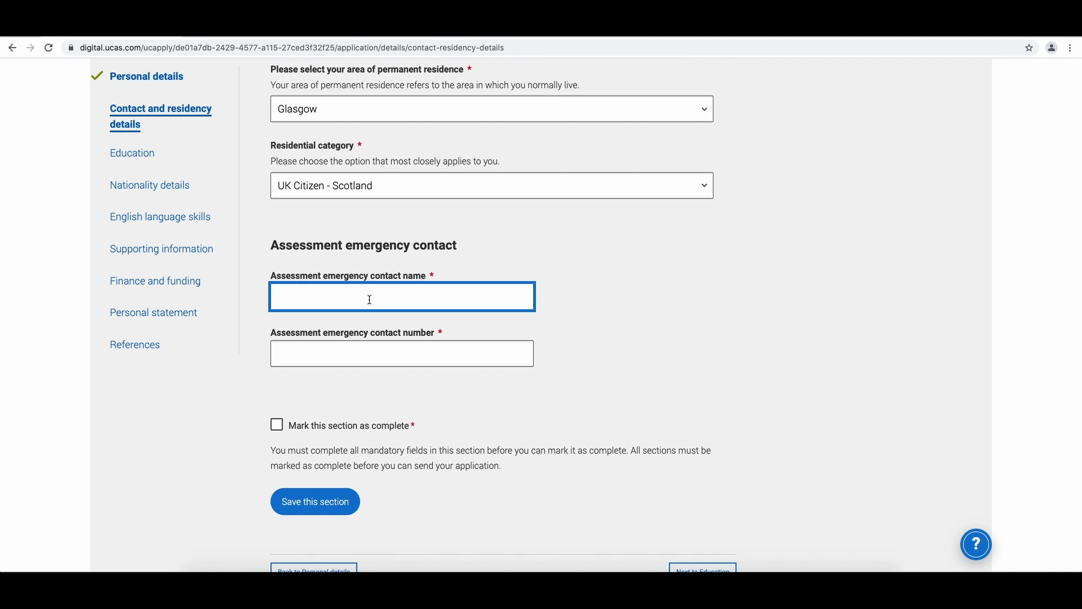
- Enter Royal Conservatoire and a contact number as the assessment emergency contact, mark the section complete, and save
{"action": "type", "text": "Royal Conservatoire"}
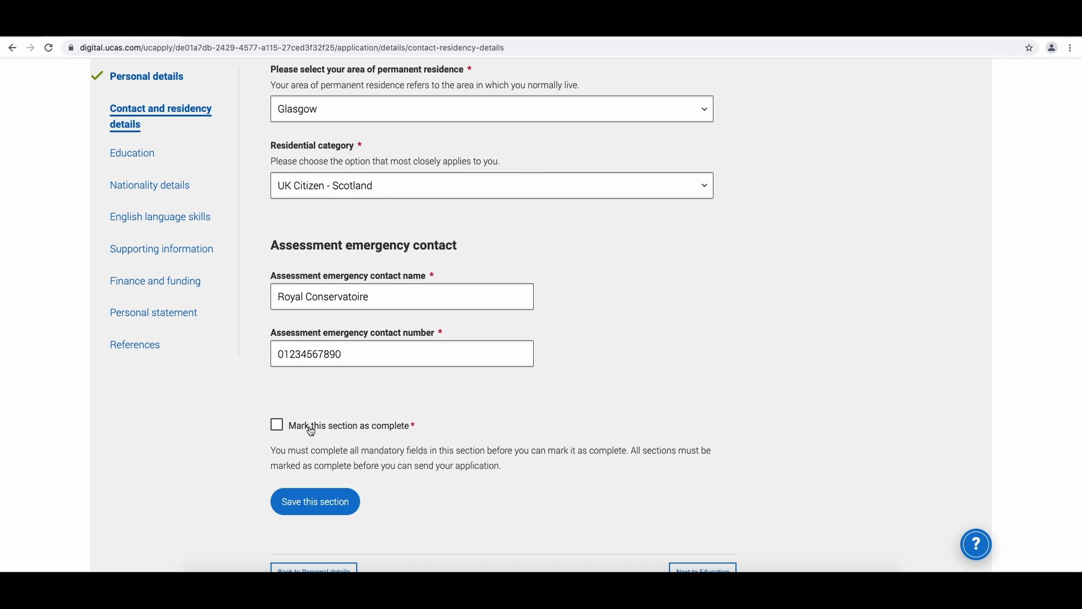
{"action": "left_click", "coordinate": [311, 431]}
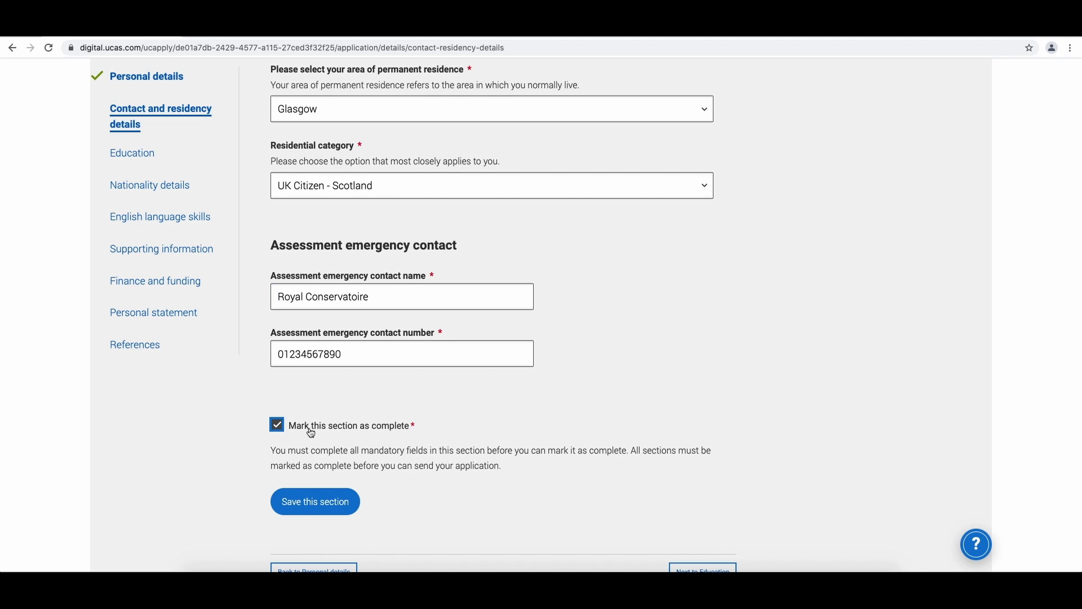
{"action": "left_click", "coordinate": [315, 503]}
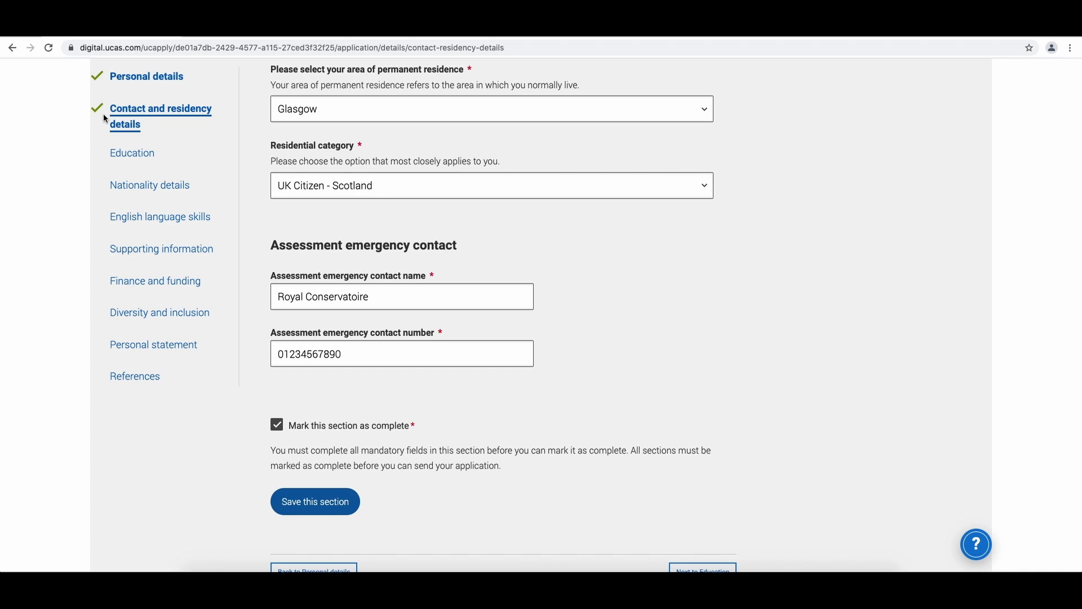
- Open the Education section and start adding a place of education
{"action": "left_click", "coordinate": [127, 160]}
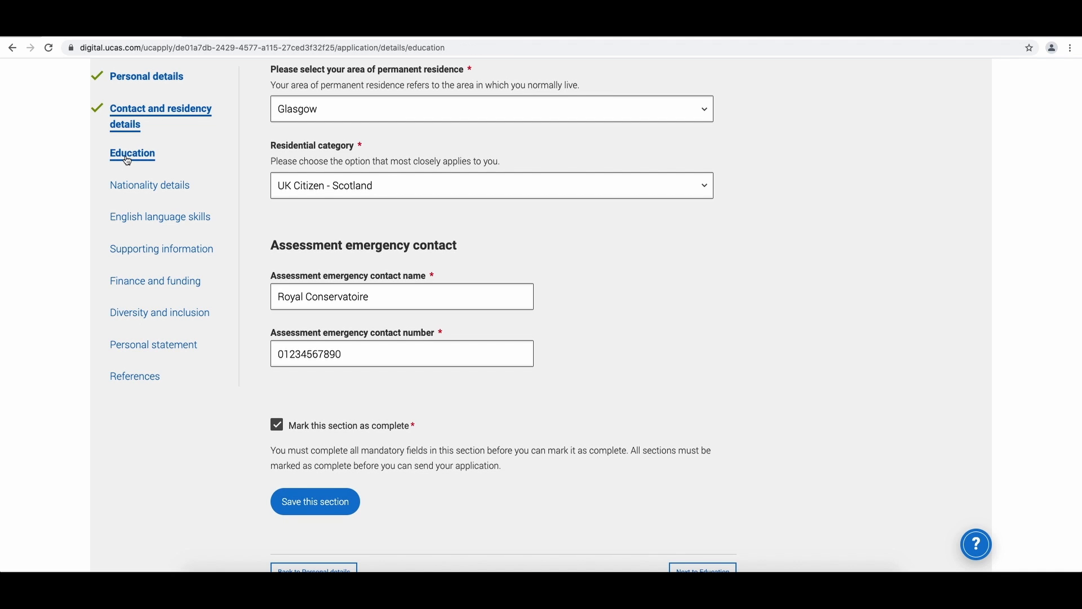
{"action": "scroll", "coordinate": [365, 226], "scroll_direction": "down", "scroll_amount": 5}
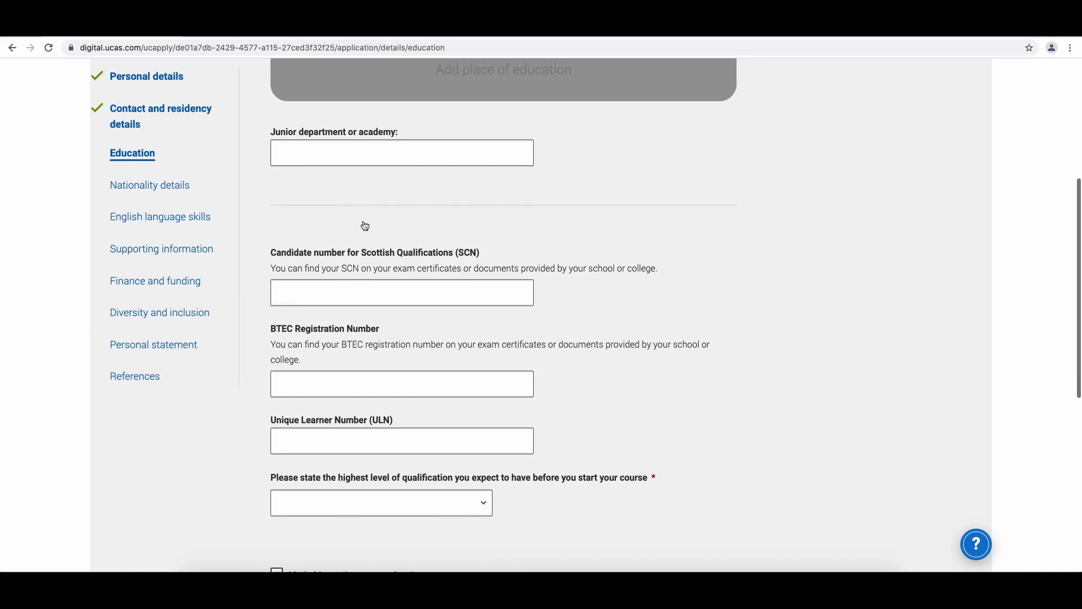
{"action": "scroll", "coordinate": [364, 223], "scroll_direction": "up", "scroll_amount": 3}
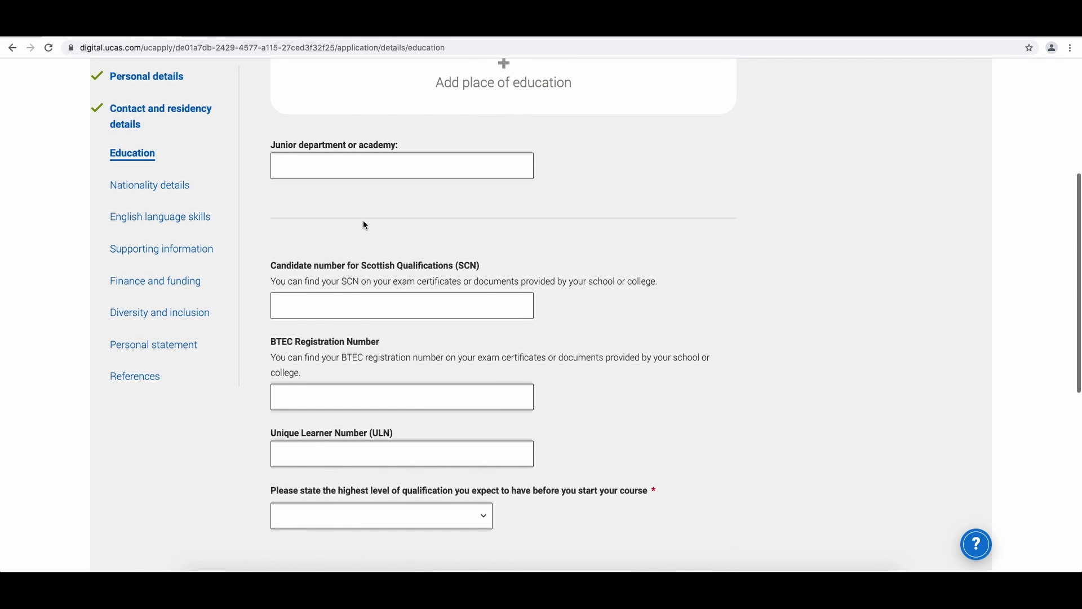
{"action": "scroll", "coordinate": [364, 225], "scroll_direction": "down", "scroll_amount": 1}
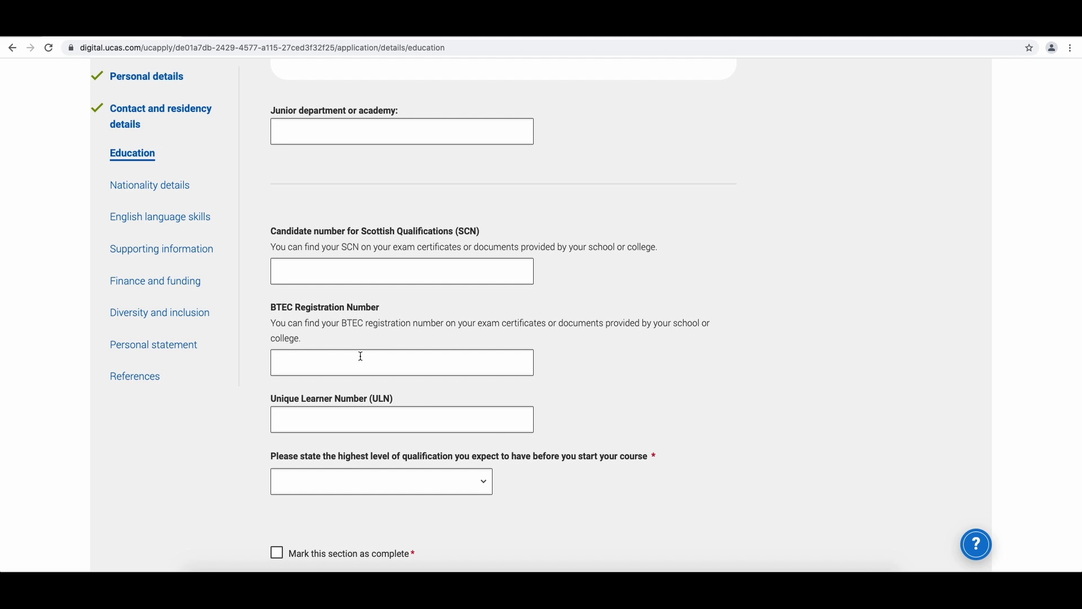
{"action": "scroll", "coordinate": [364, 339], "scroll_direction": "up", "scroll_amount": 3}
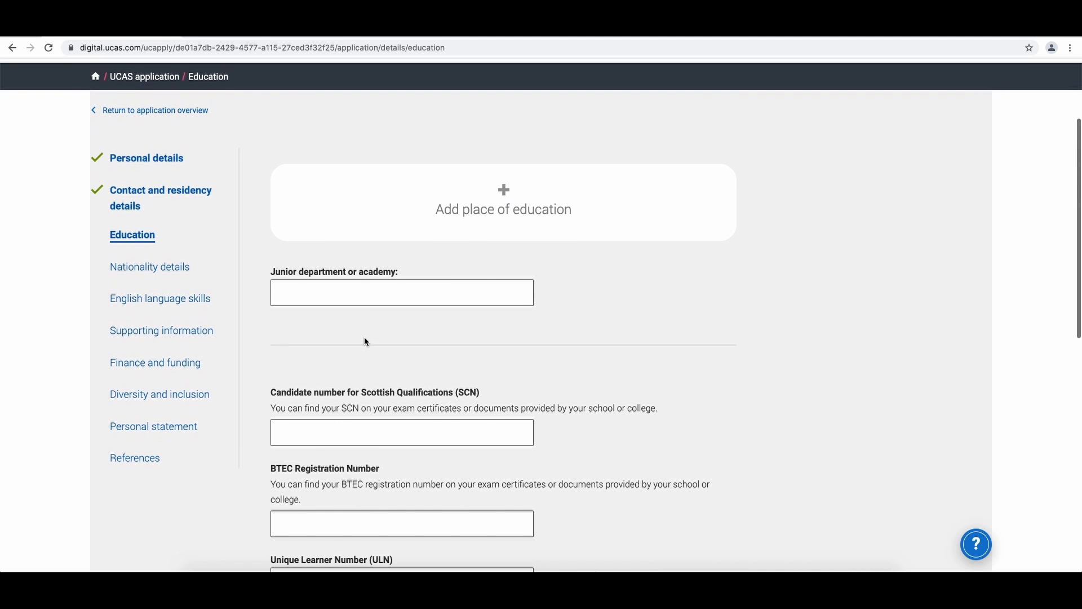
{"action": "left_click", "coordinate": [468, 188]}
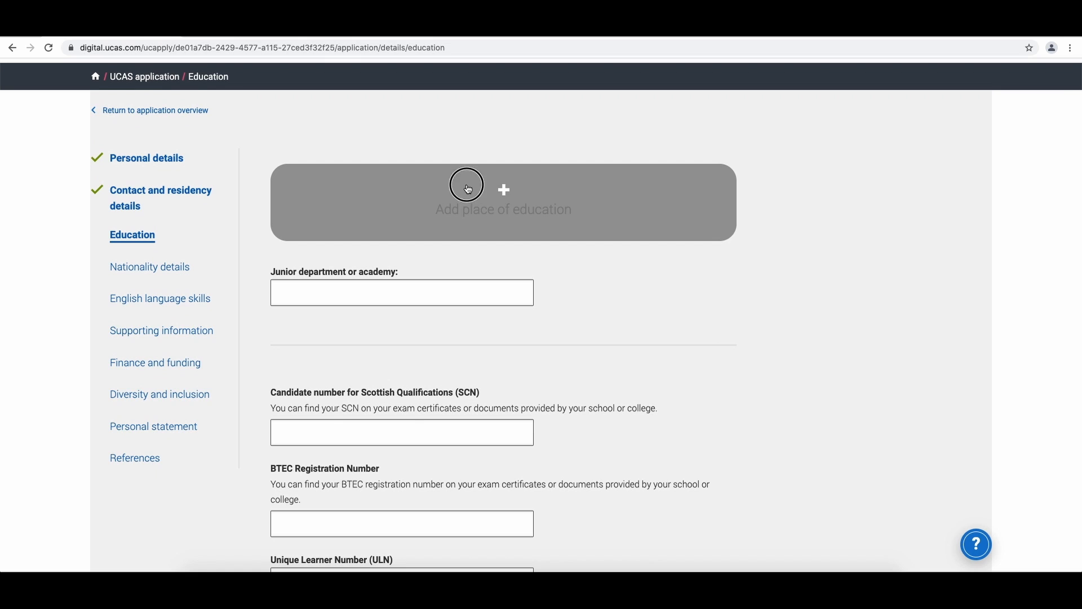
{"action": "left_click", "coordinate": [444, 210]}
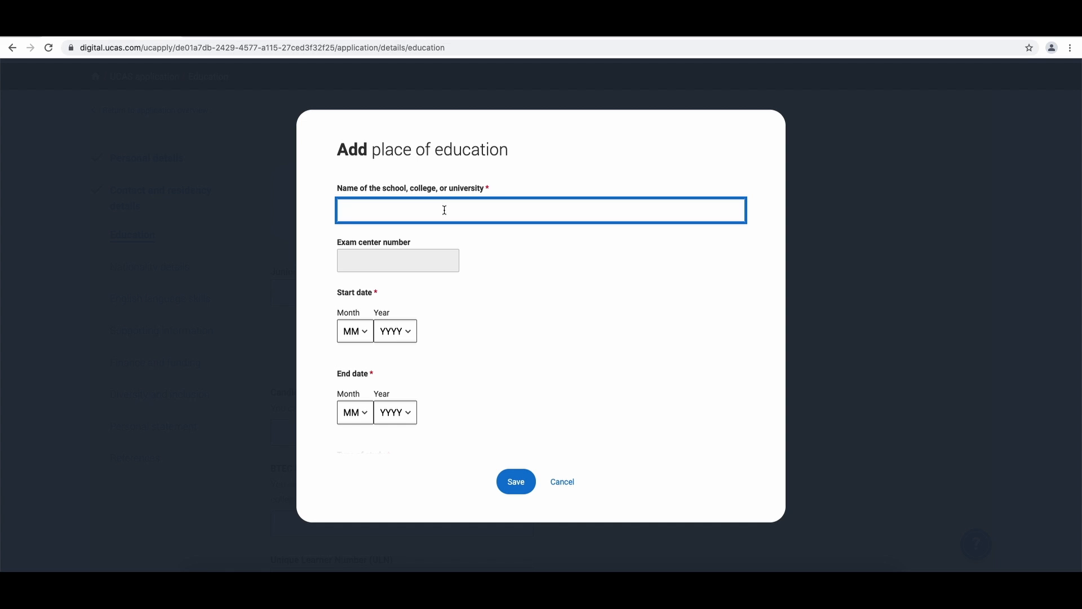
- Add Royal Conservatoire of Scotland as a full-time place of education from September 2017 to July 2021 and save it
{"action": "type", "text": "Royal Conservat"}
{"action": "left_click", "coordinate": [481, 259]}
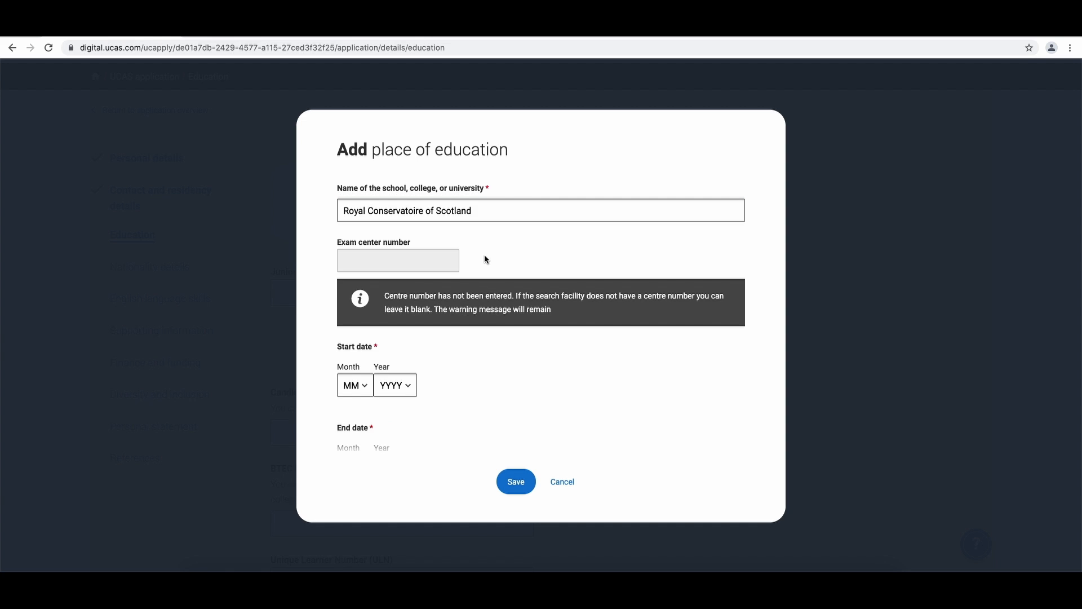
{"action": "scroll", "coordinate": [484, 255], "scroll_direction": "down", "scroll_amount": 3}
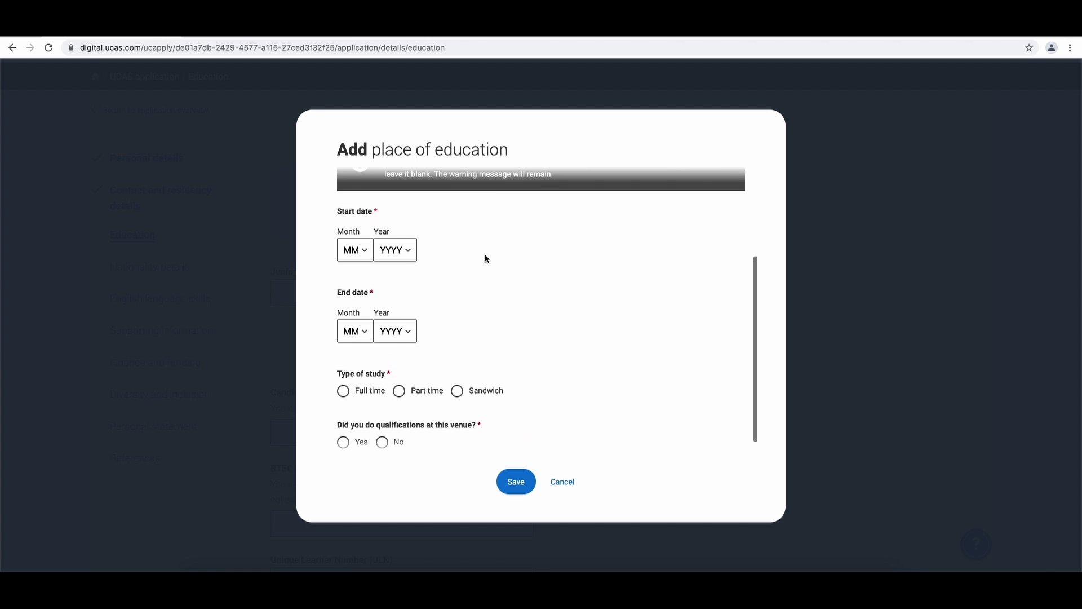
{"action": "left_click", "coordinate": [363, 252]}
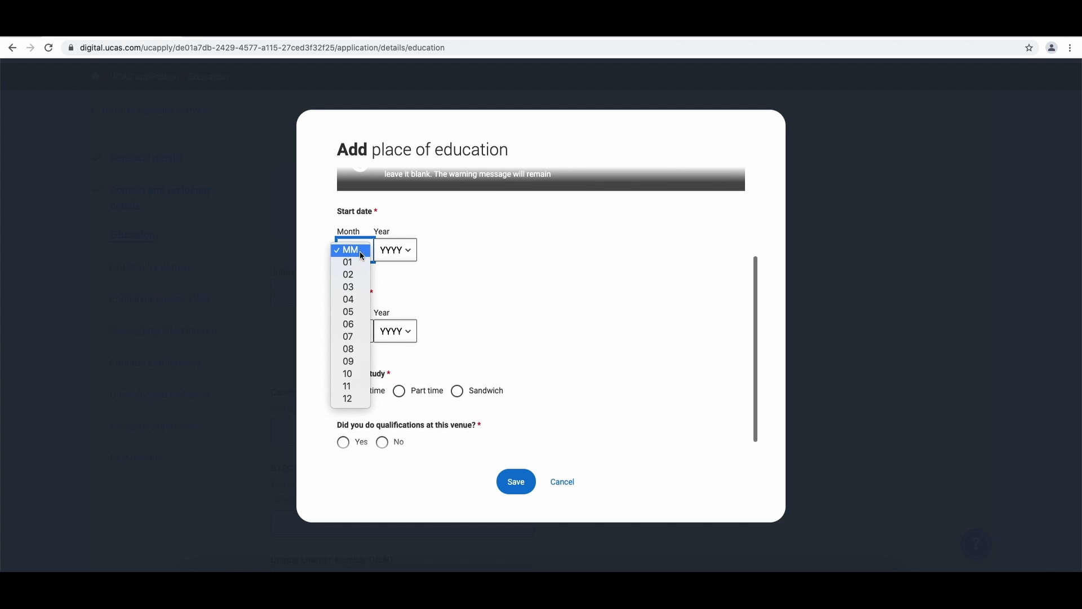
{"action": "left_click", "coordinate": [356, 361]}
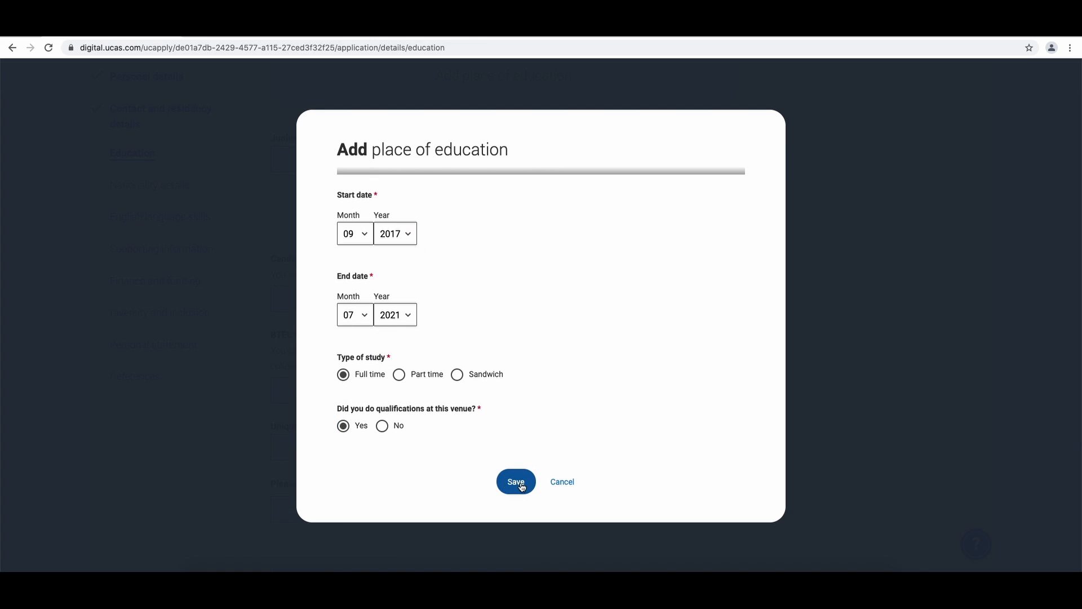
{"action": "left_click", "coordinate": [516, 481]}
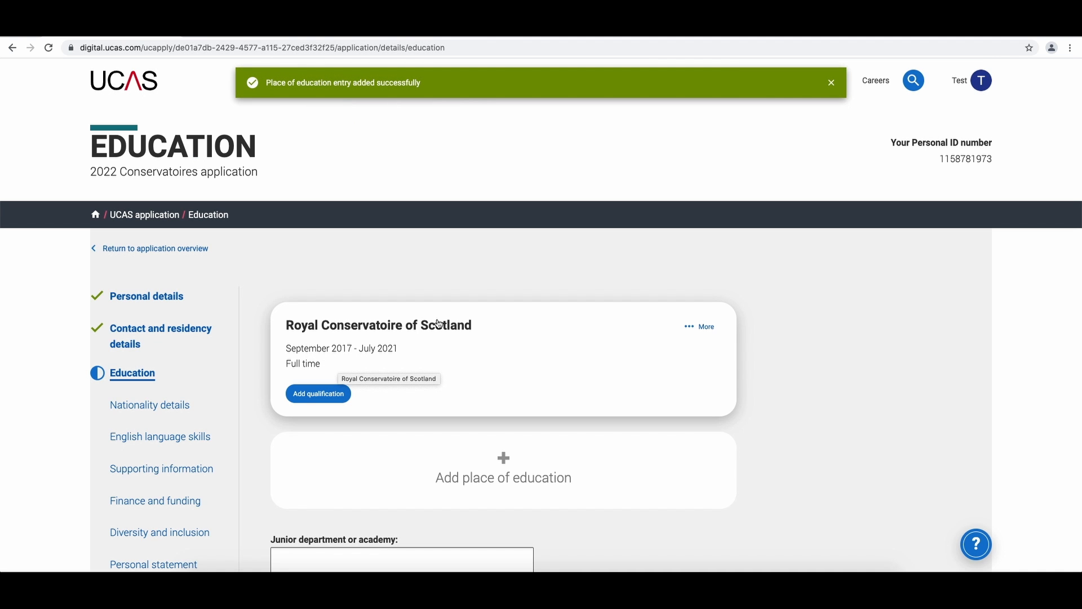
- Start adding a qualification to that school, searching for Scottish High and choosing SQA Scottish Highers
{"action": "left_click", "coordinate": [319, 394]}
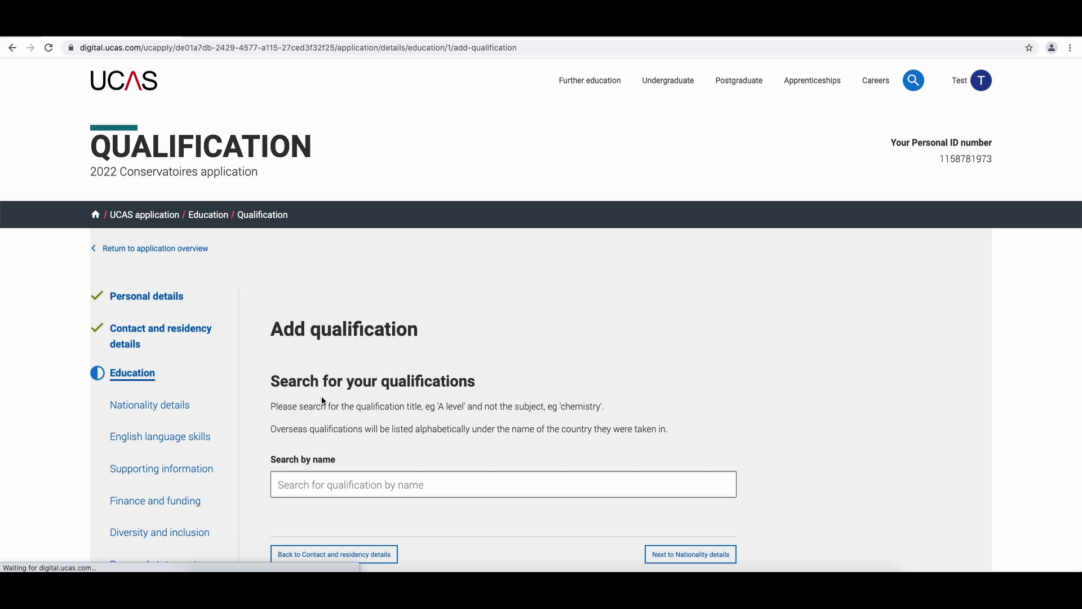
{"action": "scroll", "coordinate": [323, 401], "scroll_direction": "down", "scroll_amount": 2}
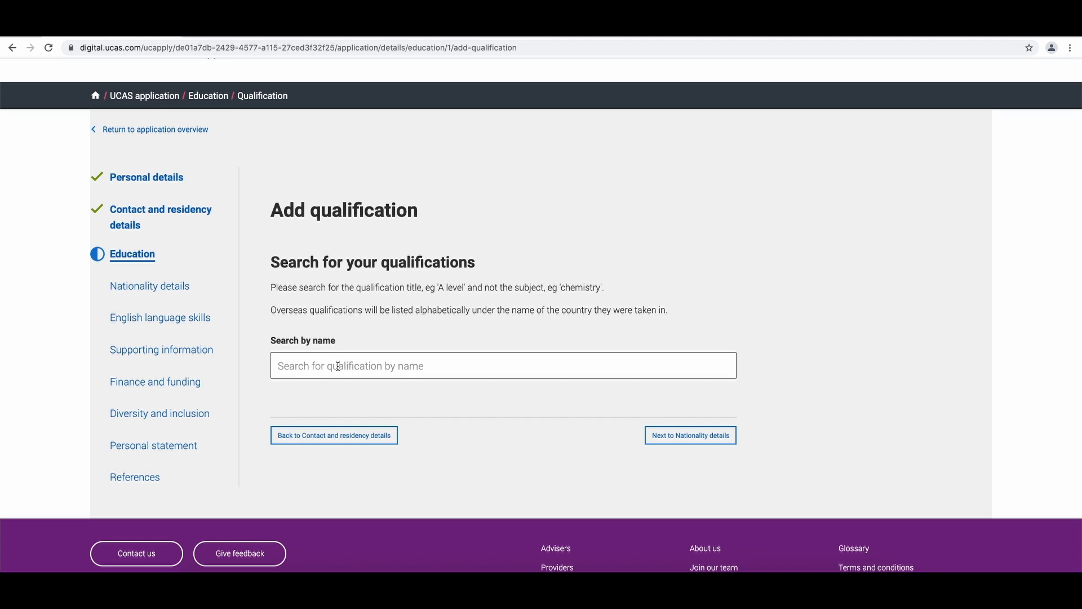
{"action": "left_click", "coordinate": [337, 367]}
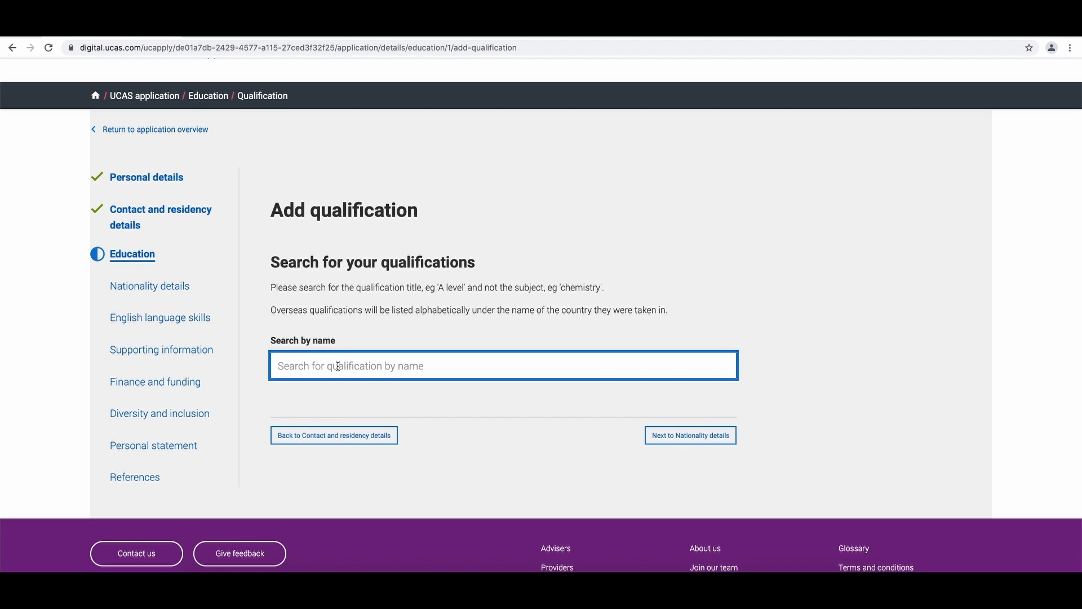
{"action": "type", "text": "Scottish High"}
{"action": "scroll", "coordinate": [412, 331], "scroll_direction": "down", "scroll_amount": 1}
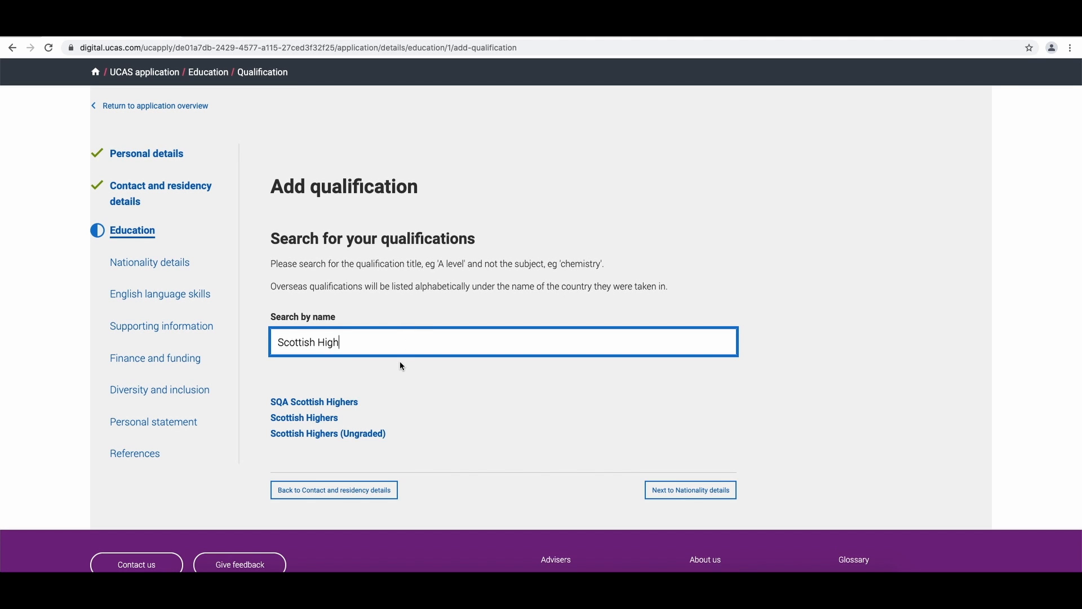
{"action": "left_click", "coordinate": [330, 404]}
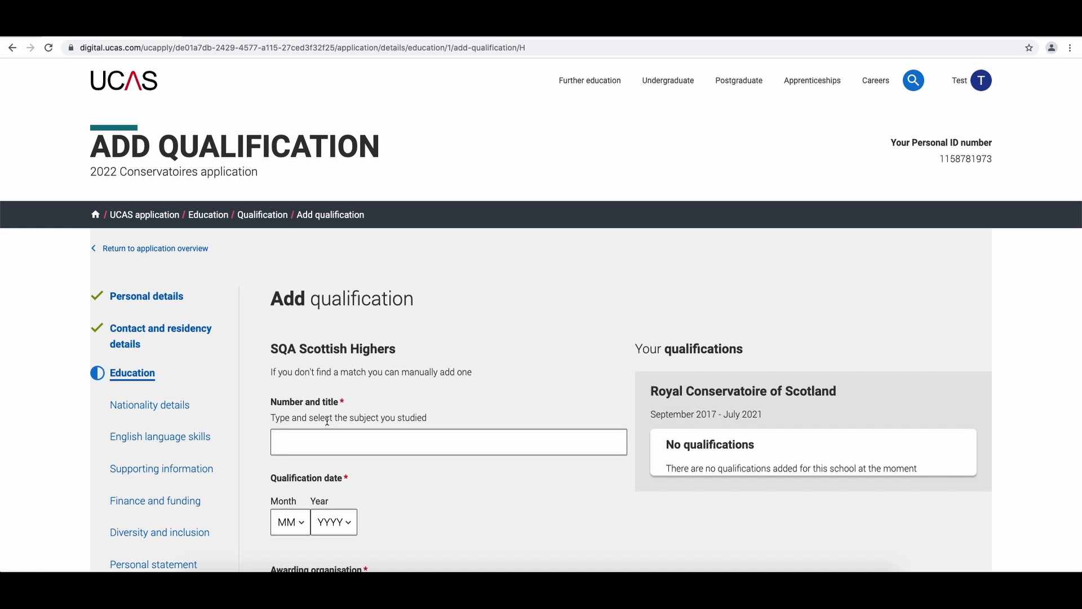
- Enter Music C850 as the qualification's number and title
{"action": "scroll", "coordinate": [327, 421], "scroll_direction": "down", "scroll_amount": 2}
{"action": "left_click", "coordinate": [347, 386]}
{"action": "type", "text": "Music"}
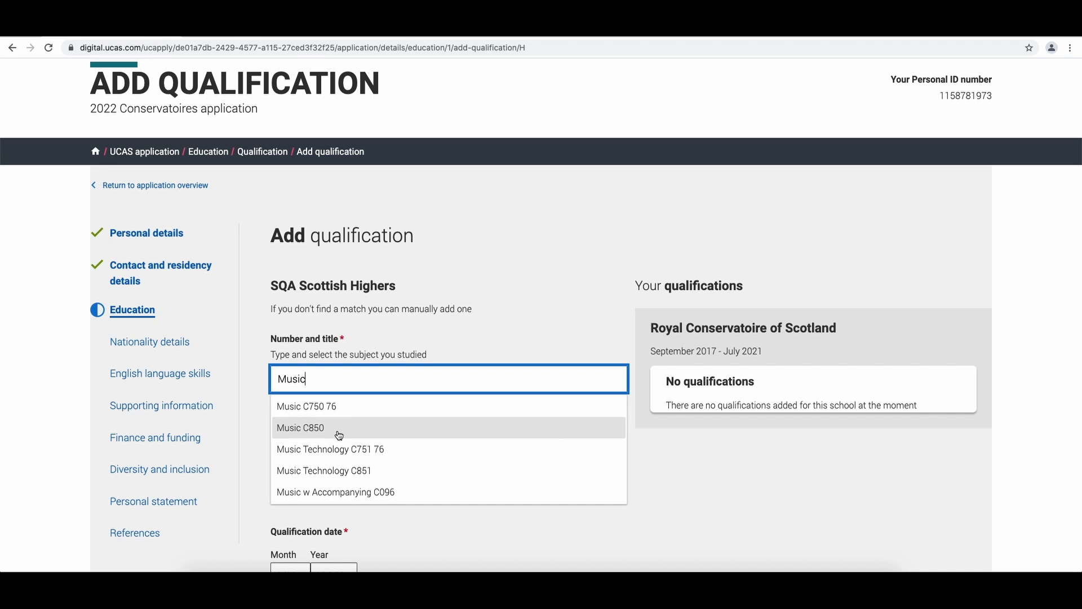
{"action": "left_click", "coordinate": [339, 435]}
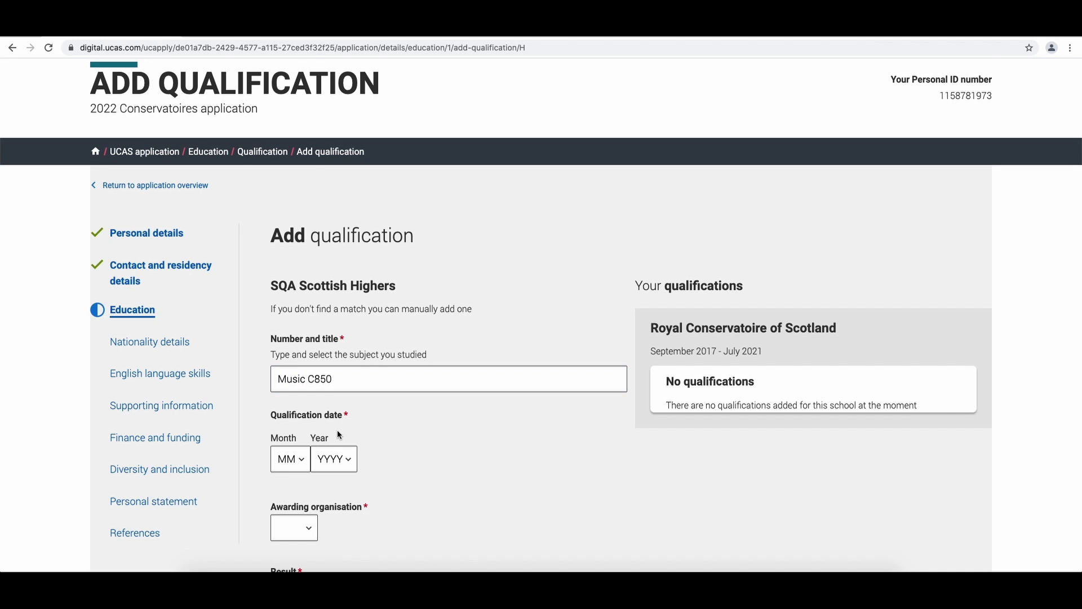
- Set the qualification date to 07 2021, awarding organisation SQA and result Pending, then save the qualification
{"action": "scroll", "coordinate": [382, 434], "scroll_direction": "down", "scroll_amount": 3}
{"action": "left_click", "coordinate": [293, 324]}
{"action": "left_click", "coordinate": [287, 418]}
{"action": "left_click", "coordinate": [339, 332]}
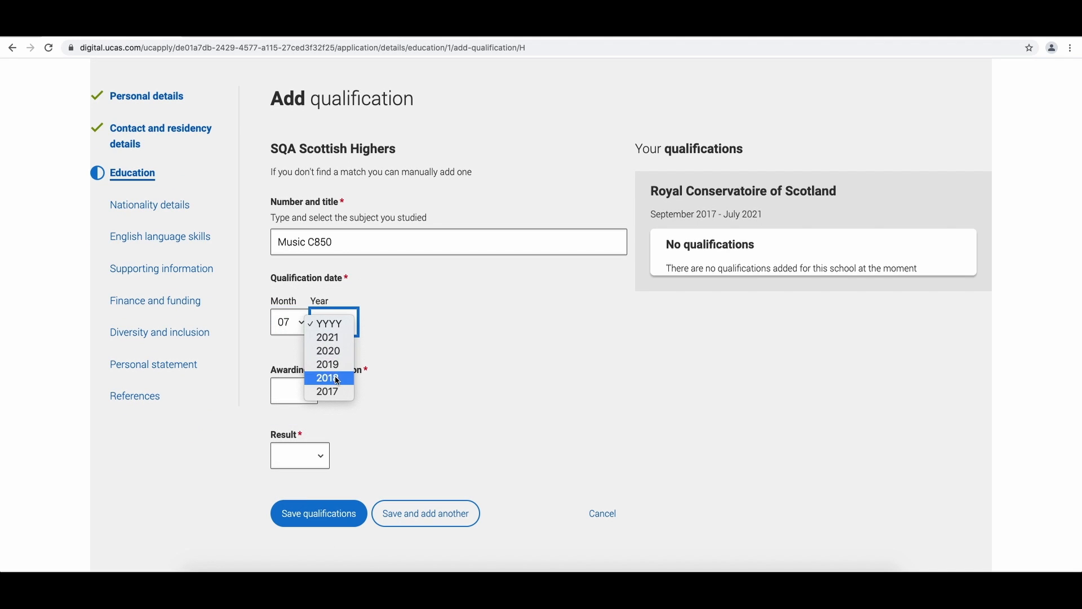
{"action": "left_click", "coordinate": [328, 337]}
{"action": "left_click", "coordinate": [294, 393]}
{"action": "left_click", "coordinate": [299, 407]}
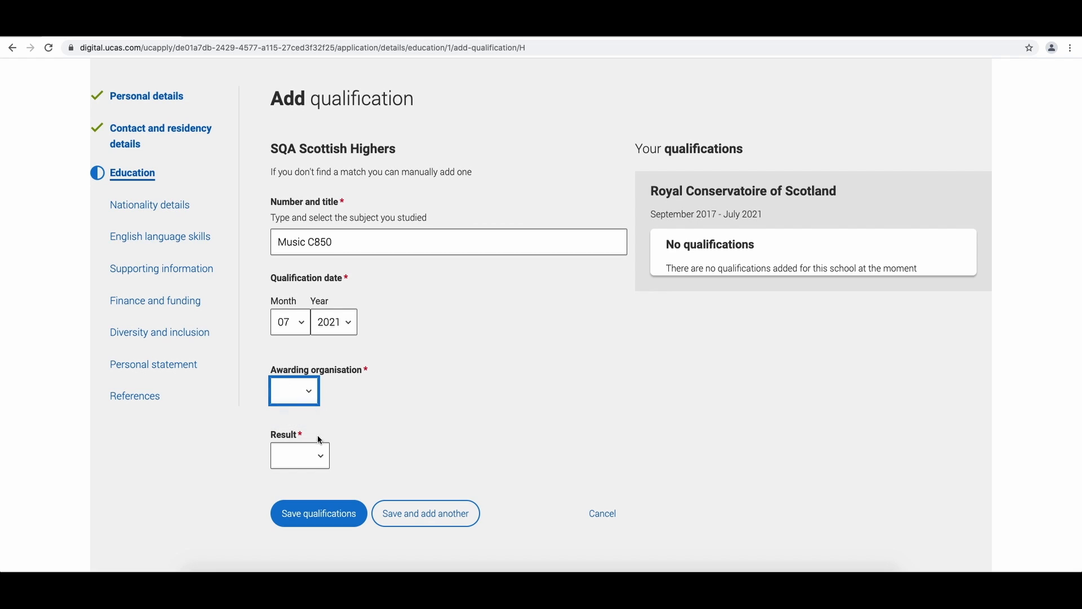
{"action": "left_click", "coordinate": [310, 456]}
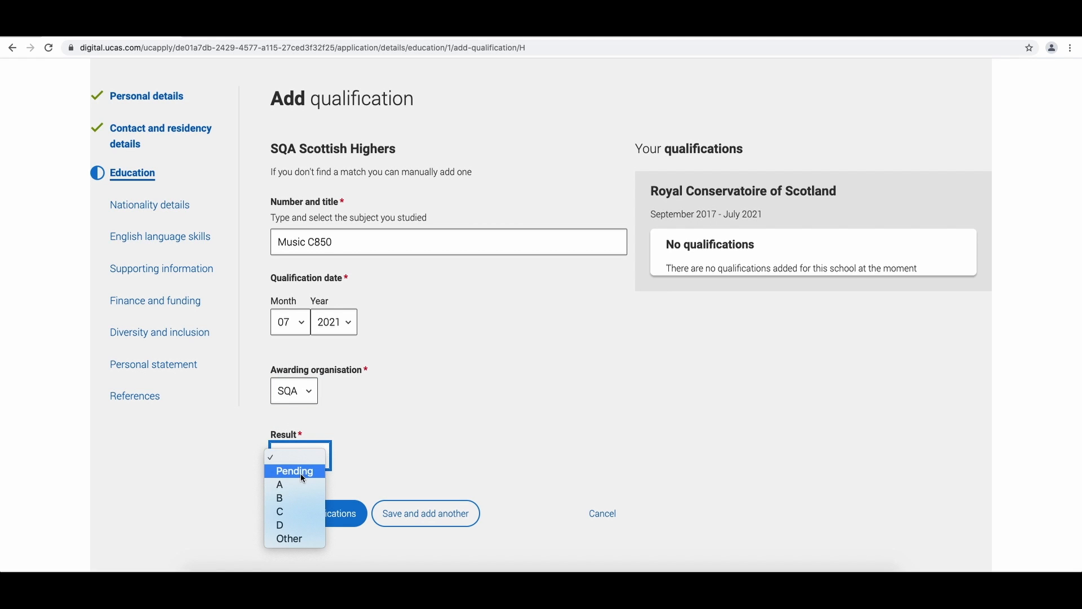
{"action": "left_click", "coordinate": [299, 472]}
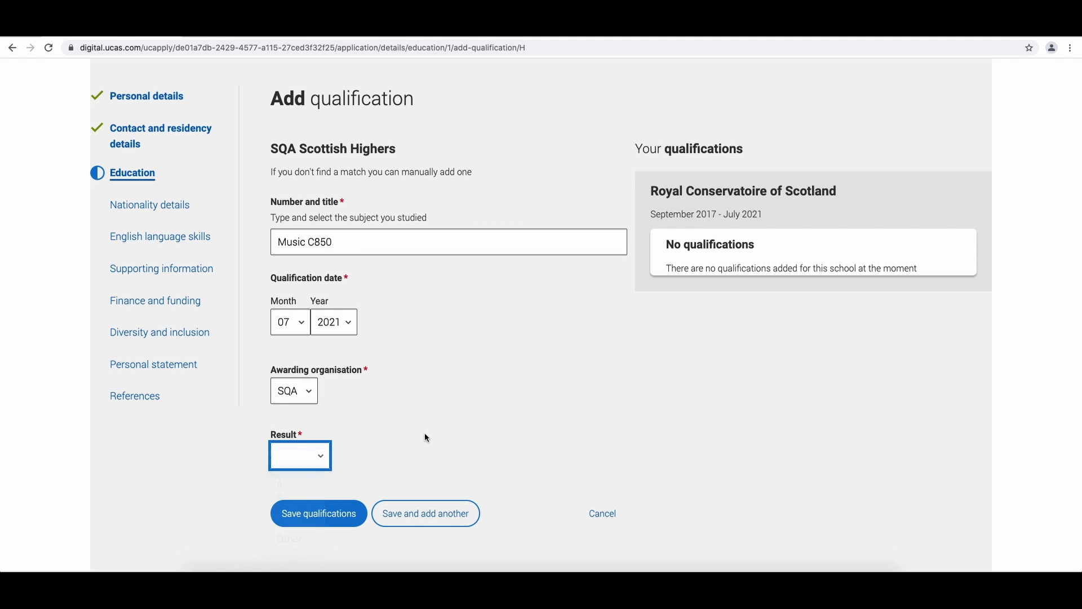
{"action": "left_click", "coordinate": [347, 514]}
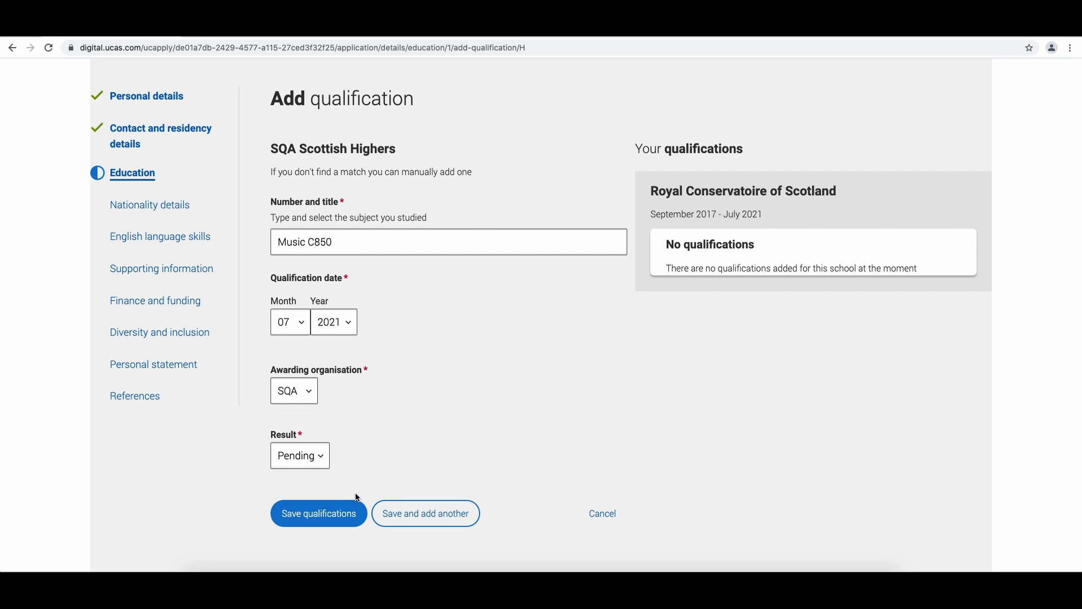
{"action": "left_click", "coordinate": [329, 516]}
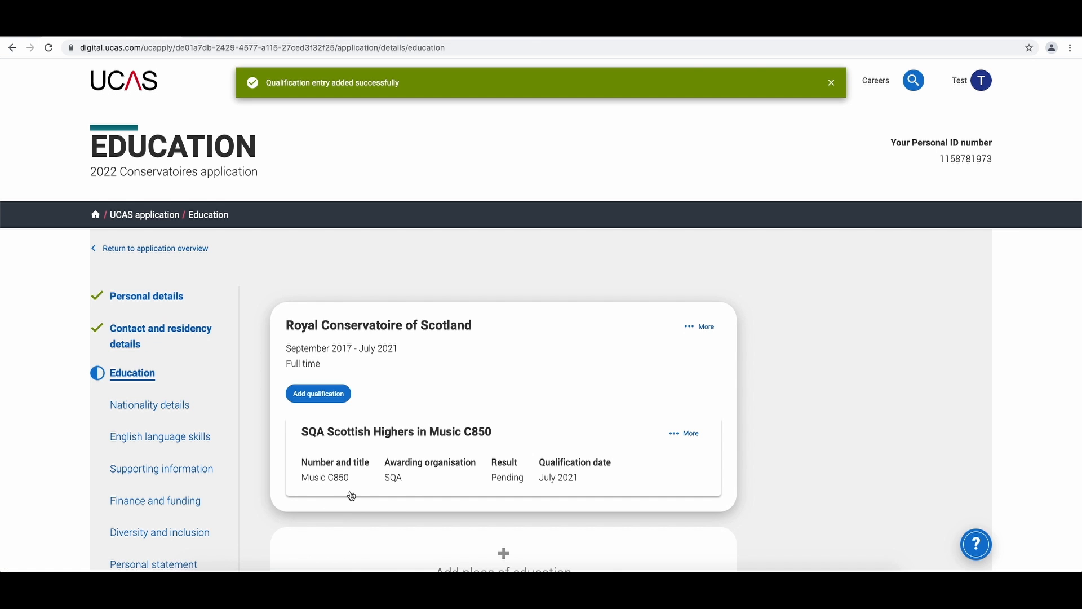
- Mark the Education section as complete and save it
{"action": "scroll", "coordinate": [328, 414], "scroll_direction": "down", "scroll_amount": 1}
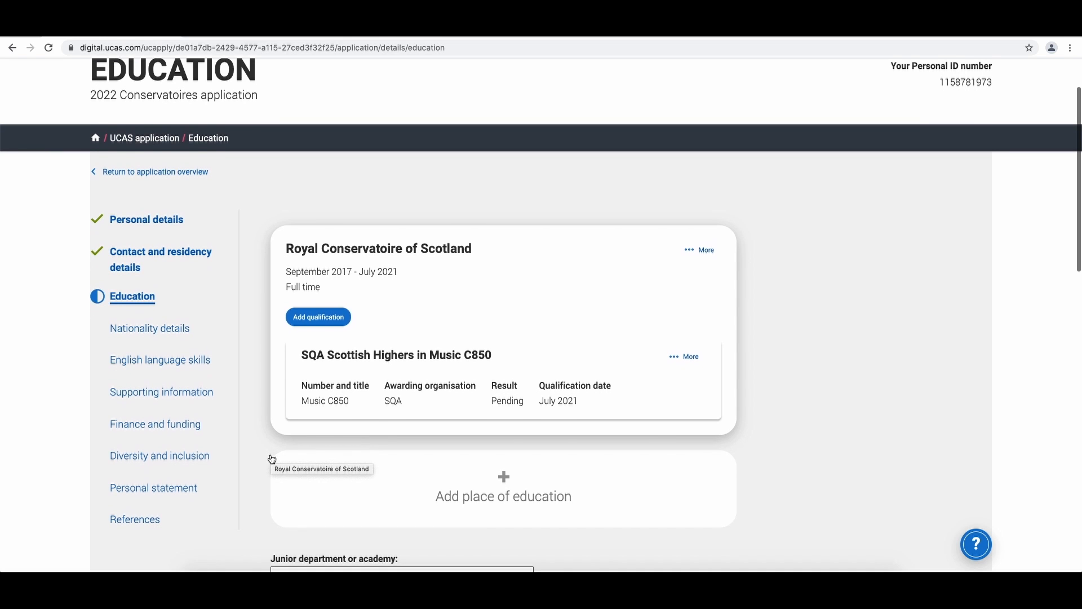
{"action": "scroll", "coordinate": [348, 328], "scroll_direction": "down", "scroll_amount": 10}
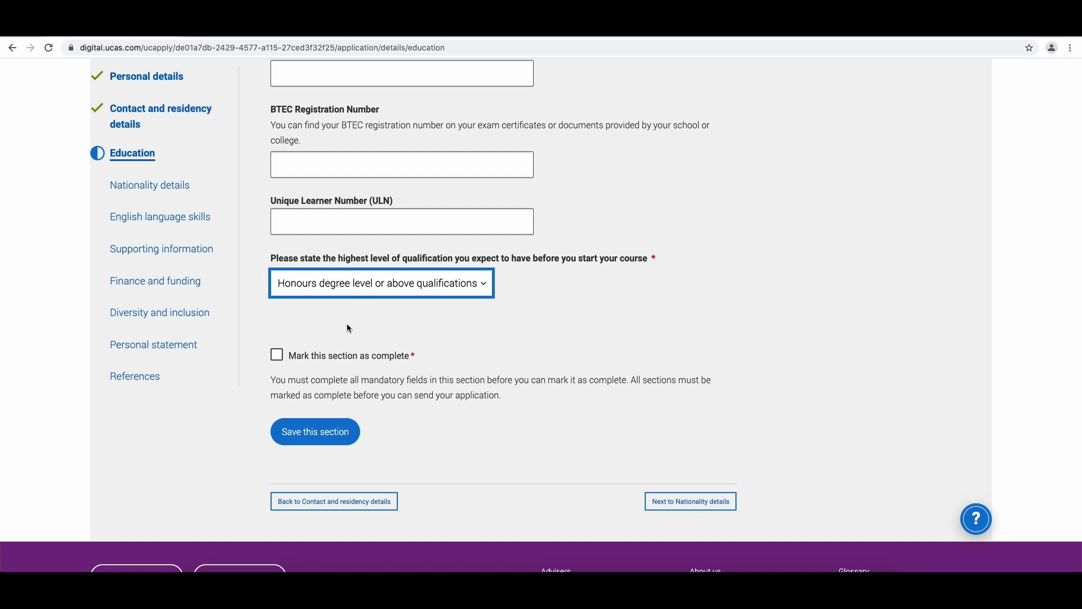
{"action": "left_click", "coordinate": [348, 328]}
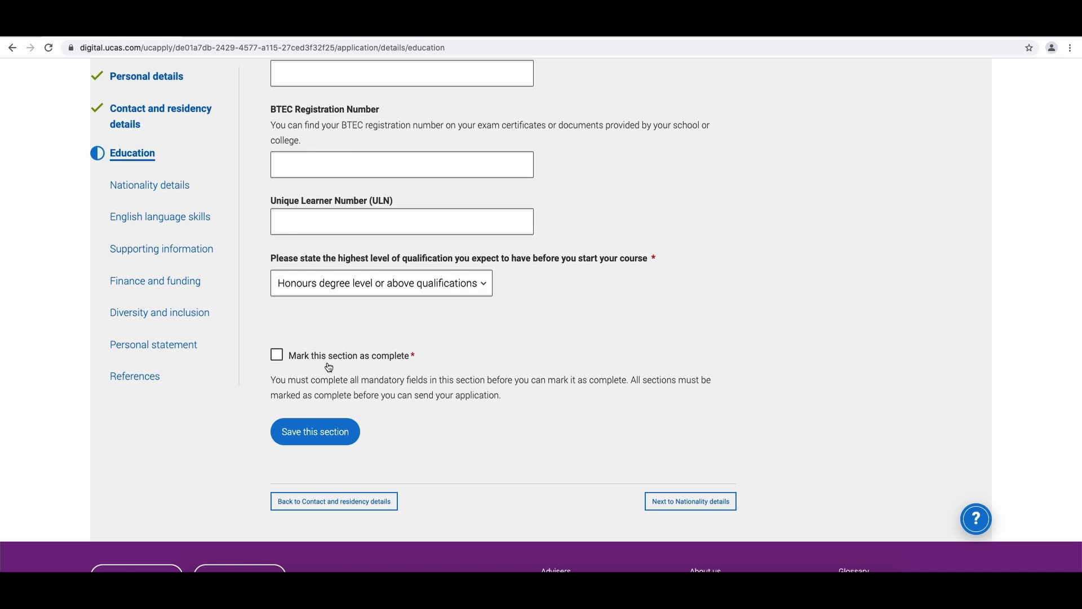
{"action": "left_click", "coordinate": [298, 362]}
{"action": "left_click", "coordinate": [310, 443]}
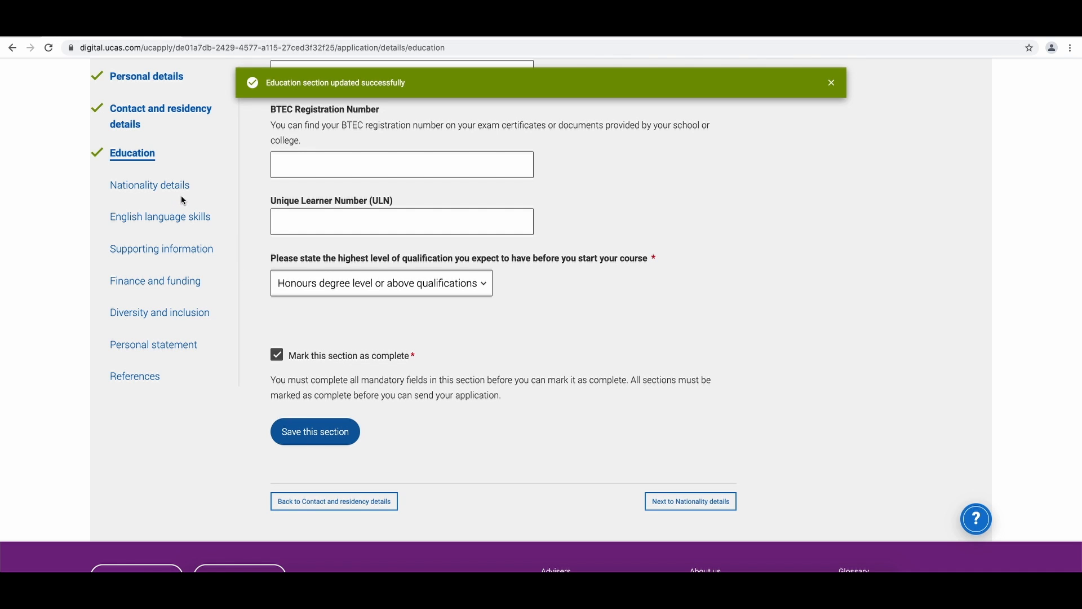
- Open Nationality details and set country of birth to United Kingdom and nationality to UK national
{"action": "left_click", "coordinate": [161, 188]}
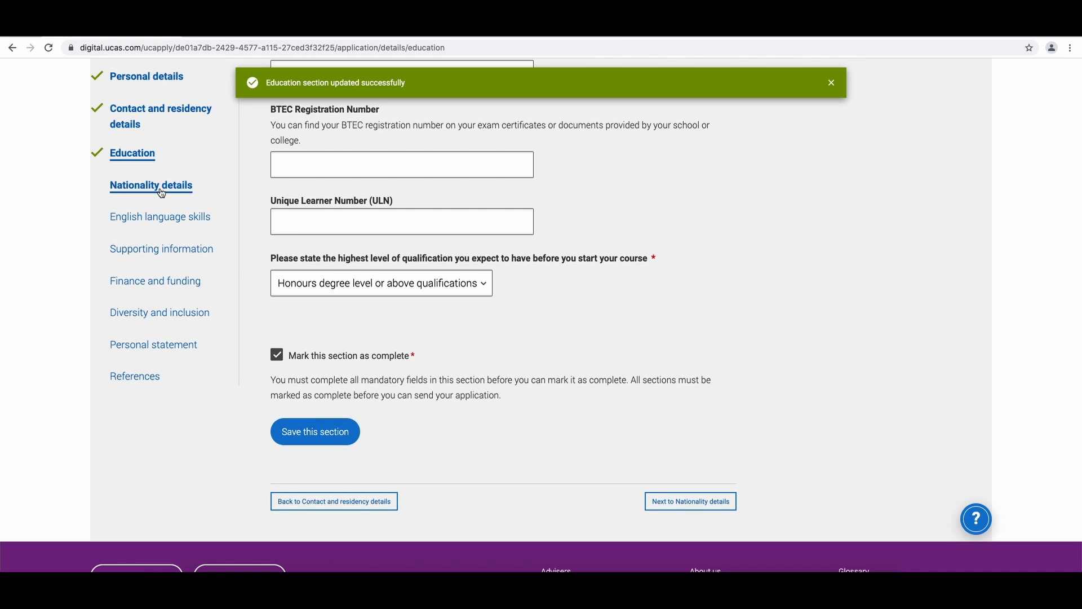
{"action": "scroll", "coordinate": [355, 225], "scroll_direction": "down", "scroll_amount": 1}
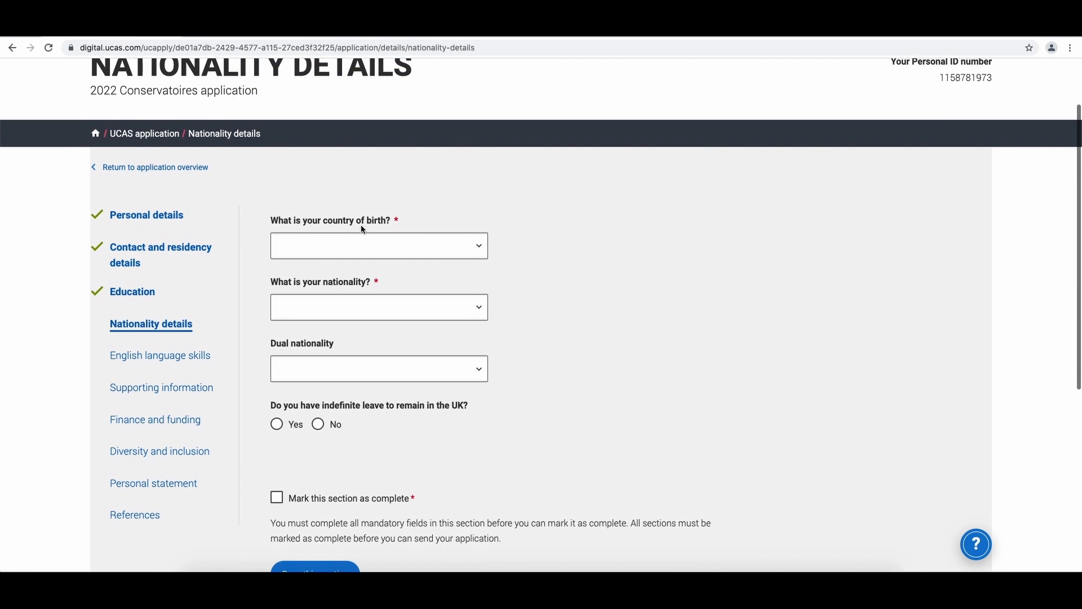
{"action": "left_click", "coordinate": [375, 245]}
{"action": "left_click", "coordinate": [378, 260]}
{"action": "left_click", "coordinate": [377, 307]}
{"action": "left_click", "coordinate": [374, 322]}
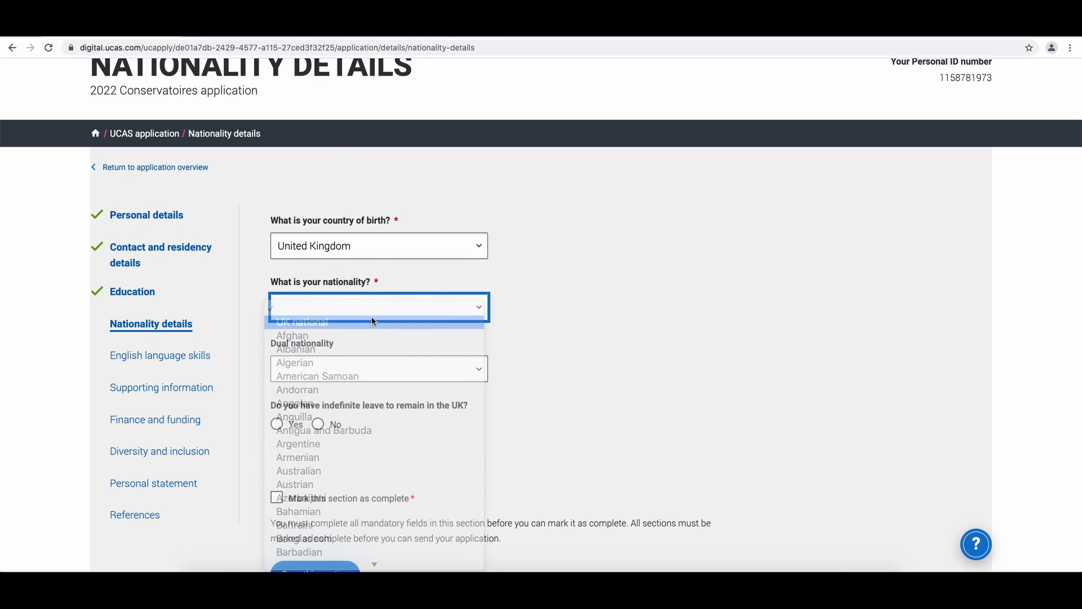
- Answer Yes to indefinite leave to remain in the UK, mark the section complete, and save
{"action": "scroll", "coordinate": [372, 315], "scroll_direction": "down", "scroll_amount": 5}
{"action": "left_click", "coordinate": [277, 198]}
{"action": "left_click", "coordinate": [369, 275]}
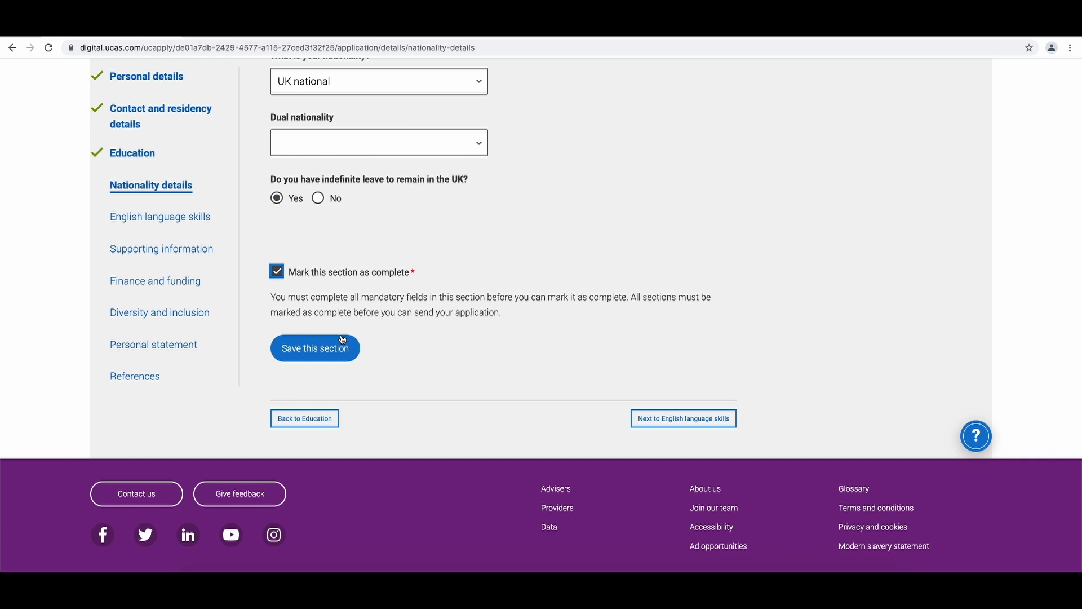
{"action": "left_click", "coordinate": [323, 355]}
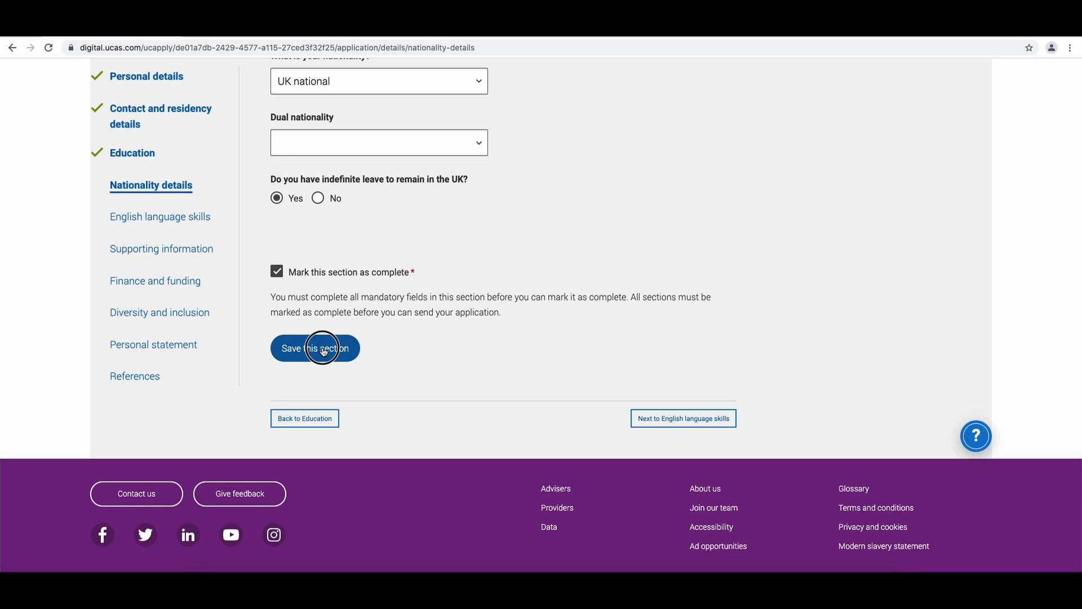
- Open English language skills, answer Yes to English being the first language, mark complete, and save
{"action": "left_click", "coordinate": [191, 224]}
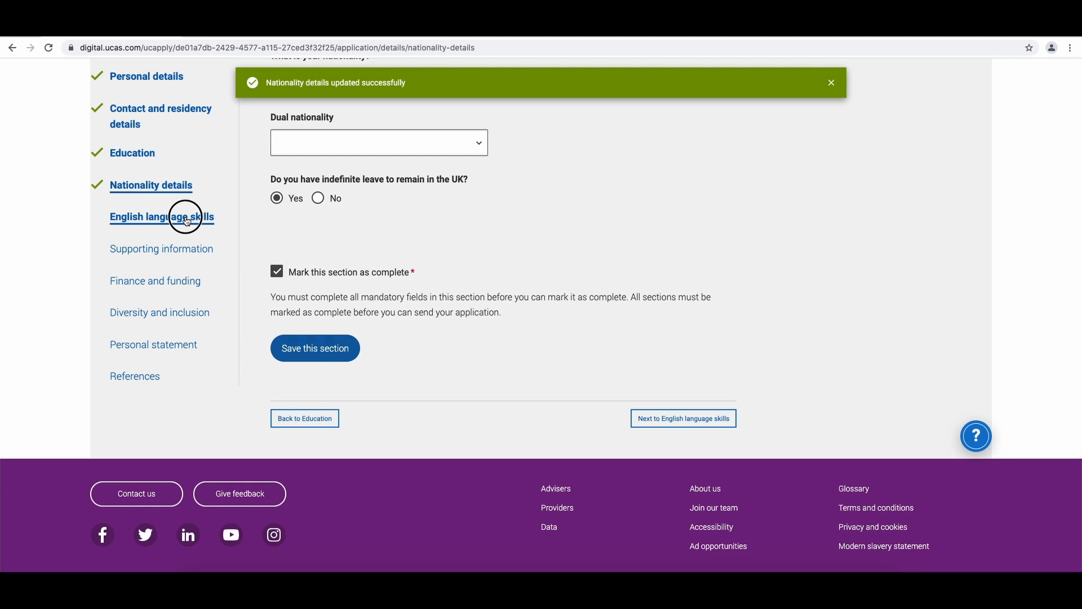
{"action": "scroll", "coordinate": [316, 339], "scroll_direction": "down", "scroll_amount": 2}
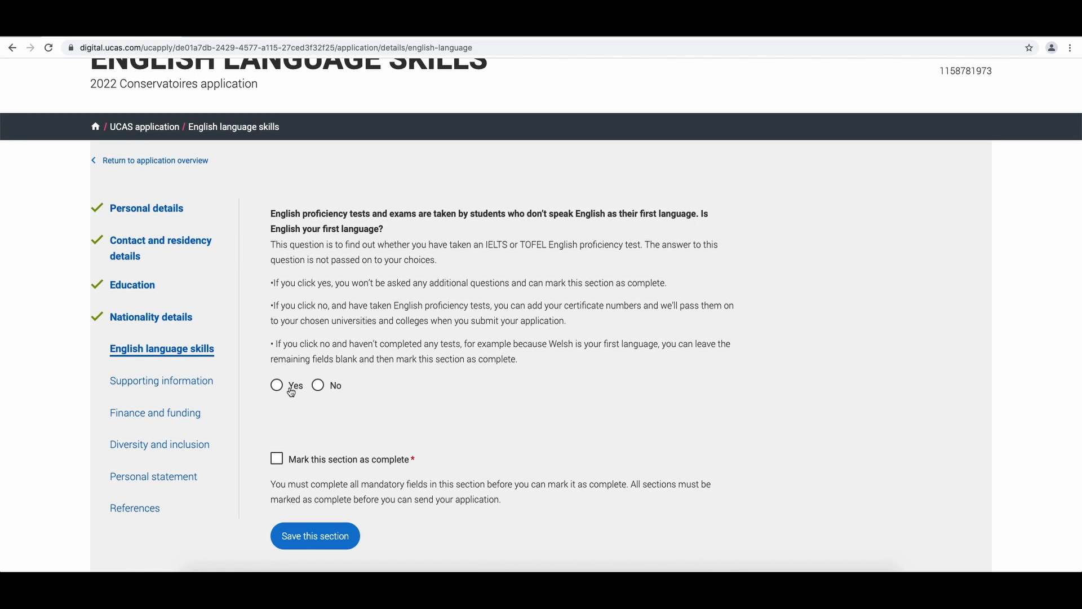
{"action": "left_click", "coordinate": [291, 391]}
{"action": "left_click", "coordinate": [293, 458]}
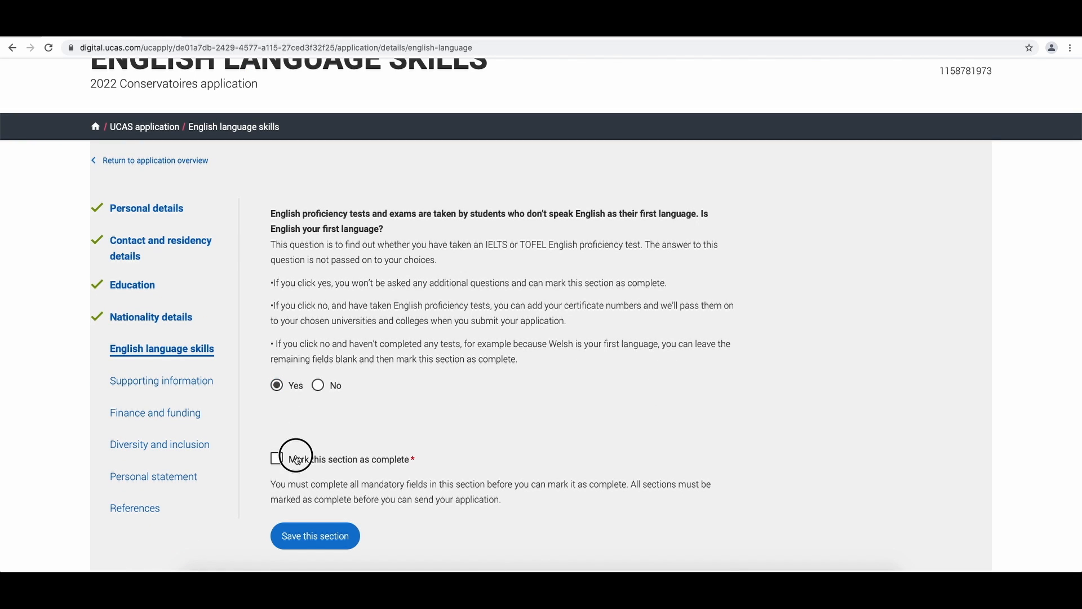
{"action": "left_click", "coordinate": [314, 538]}
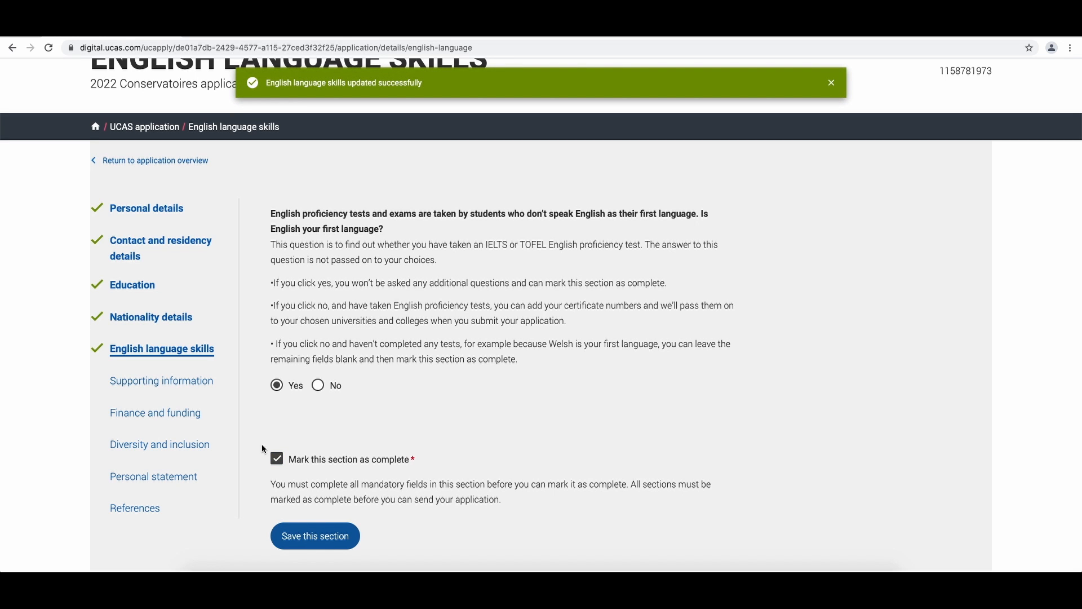
- Open Supporting information, choose No disability, and mark the section as complete
{"action": "scroll", "coordinate": [201, 389], "scroll_direction": "down", "scroll_amount": 1}
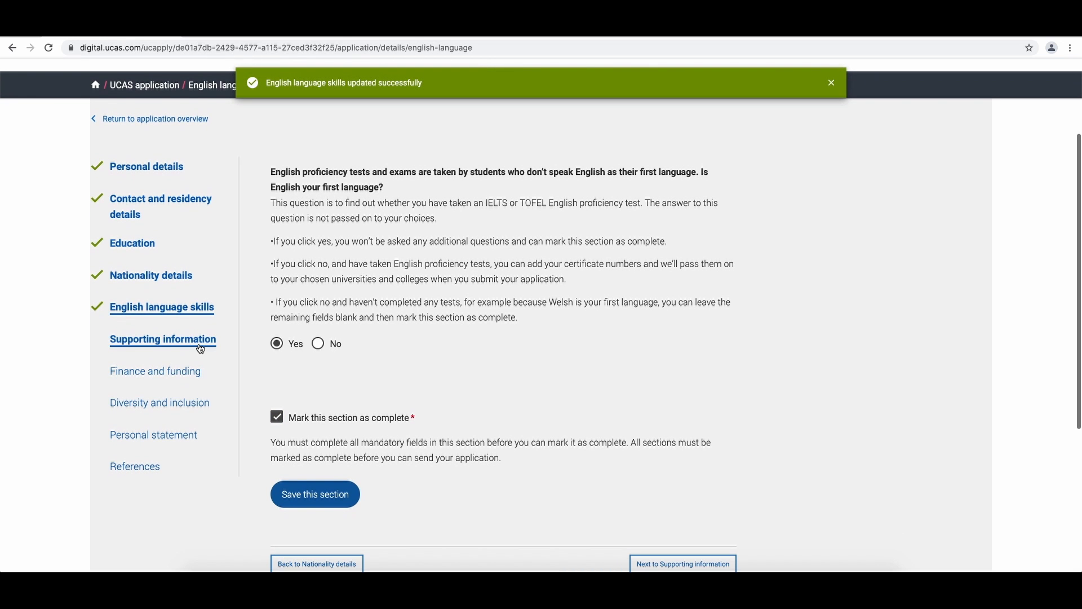
{"action": "left_click", "coordinate": [200, 347]}
{"action": "scroll", "coordinate": [357, 370], "scroll_direction": "down", "scroll_amount": 2}
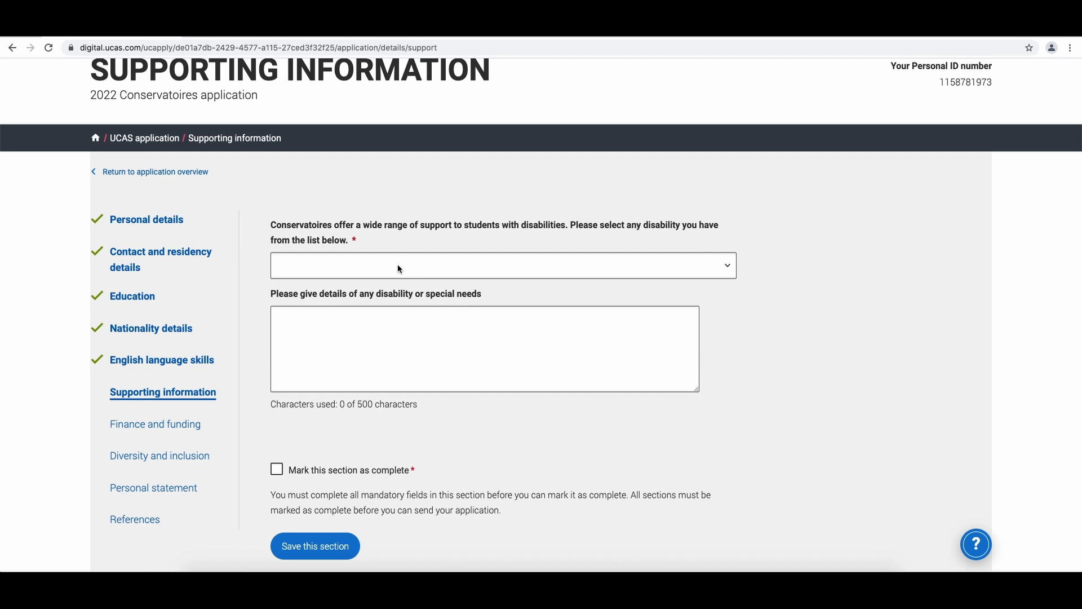
{"action": "left_click", "coordinate": [398, 268]}
{"action": "left_click", "coordinate": [395, 280]}
{"action": "left_click", "coordinate": [330, 470]}
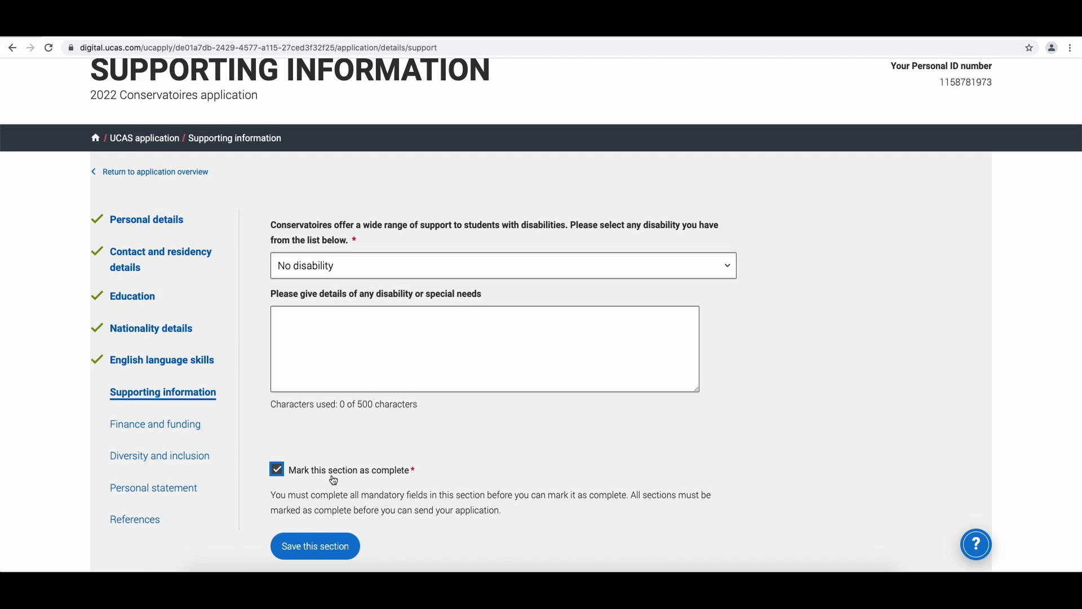
{"action": "scroll", "coordinate": [332, 475], "scroll_direction": "down", "scroll_amount": 1}
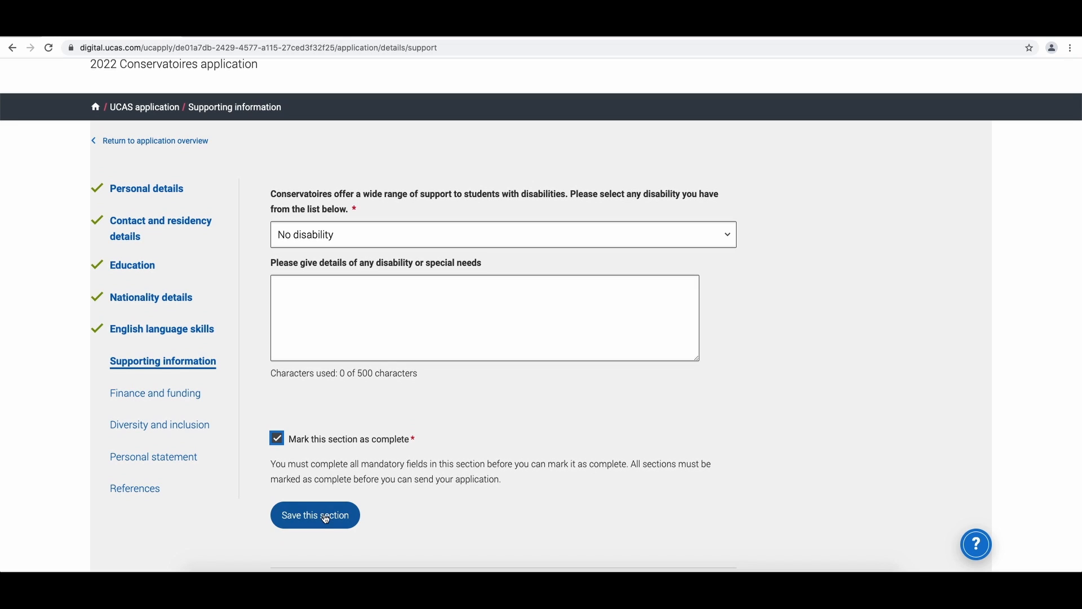
- Save Supporting information, and in Finance and funding choose Not known as the main funding source, mark complete and save
{"action": "left_click", "coordinate": [325, 516]}
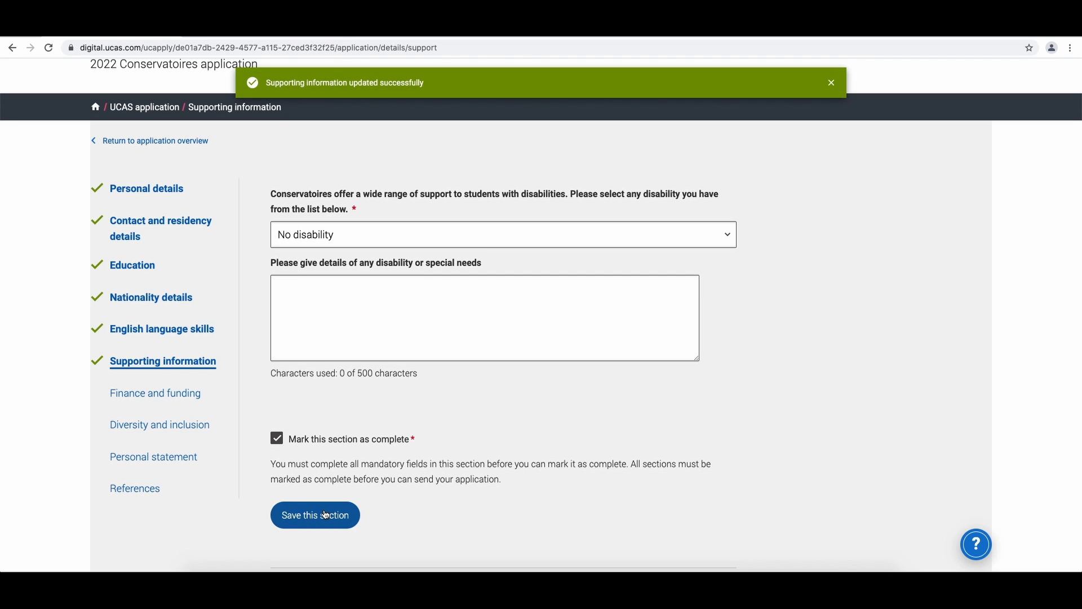
{"action": "left_click", "coordinate": [173, 398]}
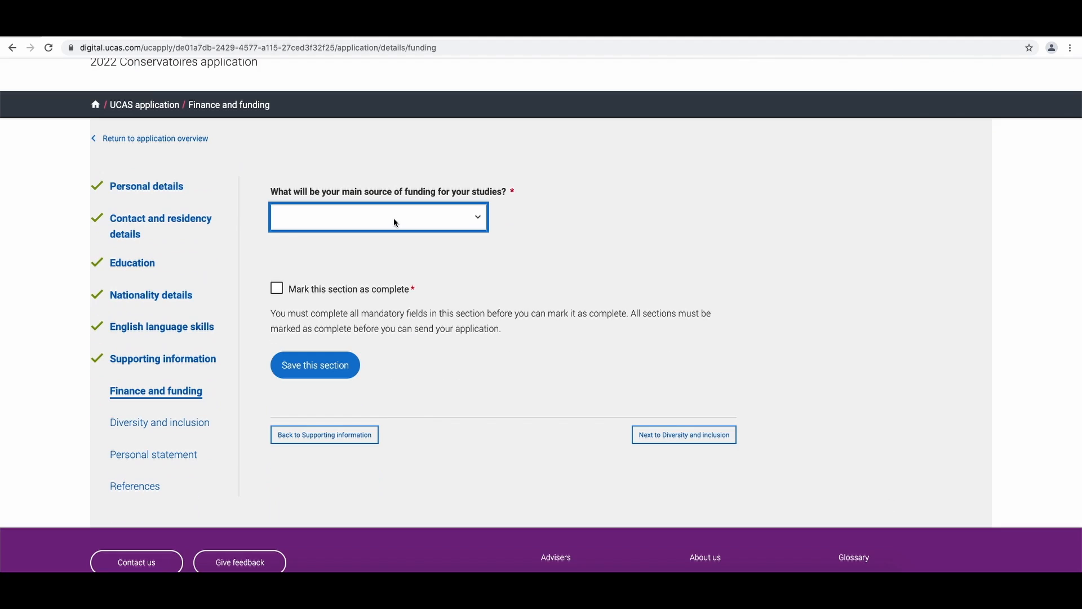
{"action": "left_click", "coordinate": [388, 218]}
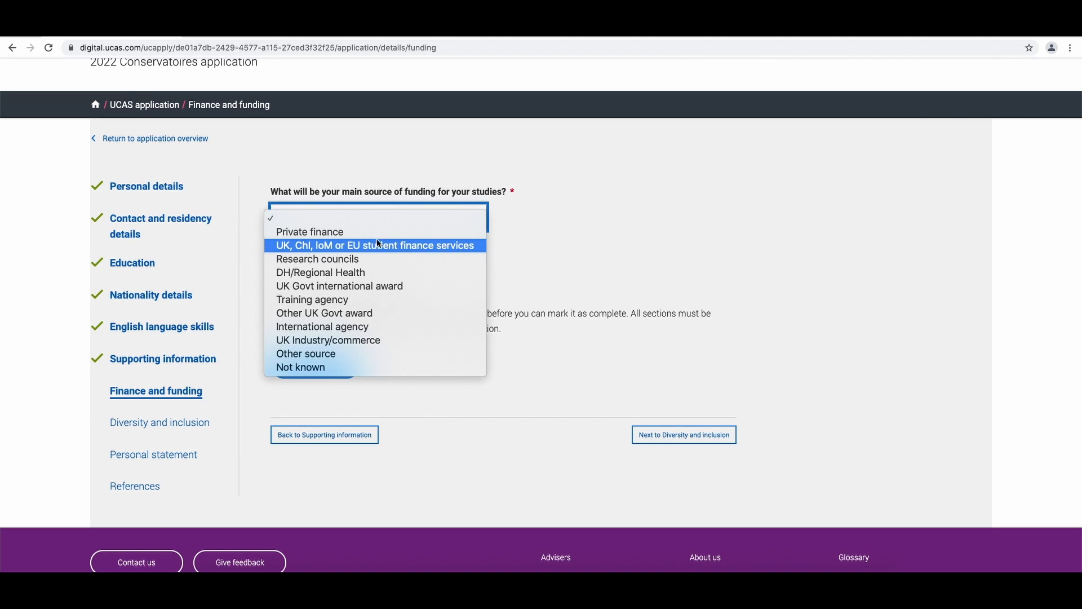
{"action": "left_click", "coordinate": [321, 370]}
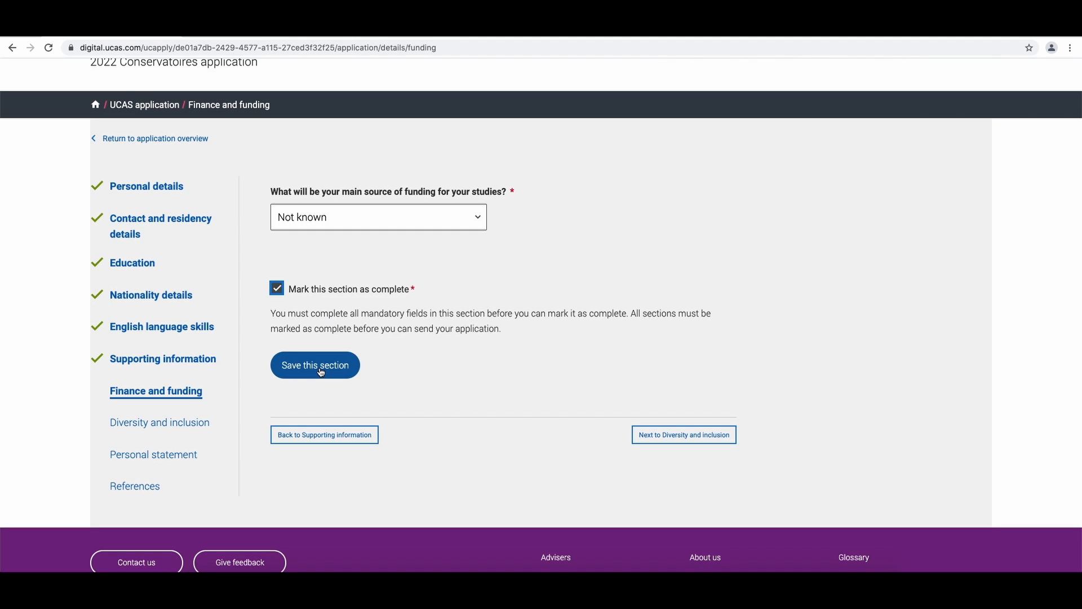
{"action": "left_click", "coordinate": [321, 371]}
- Open Diversity and inclusion, answer No to Welsh-language correspondence, mark the section complete, and save it
{"action": "left_click", "coordinate": [181, 429]}
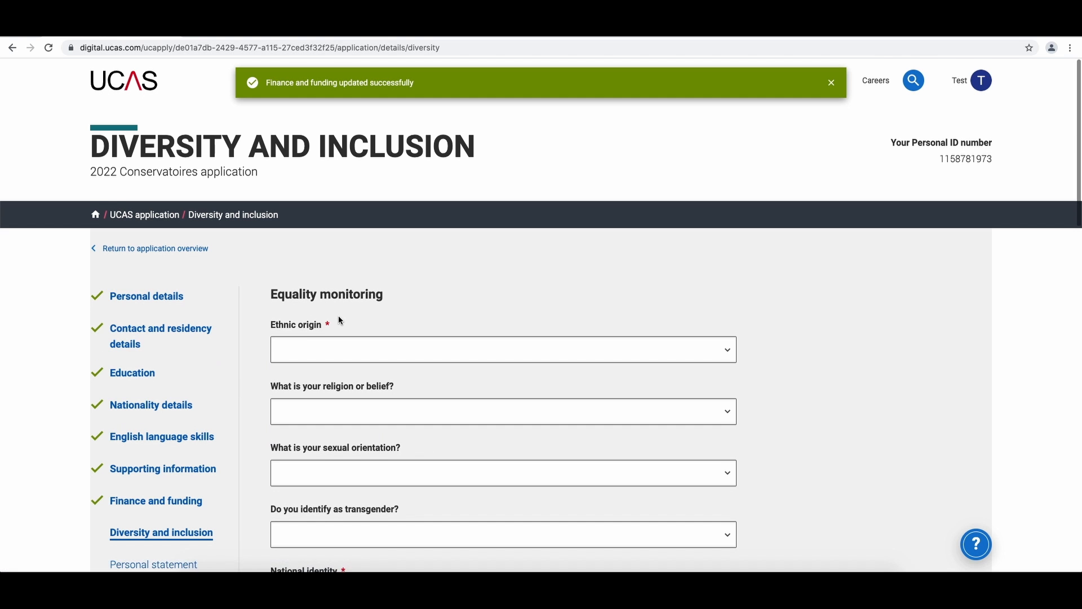
{"action": "scroll", "coordinate": [339, 316], "scroll_direction": "down", "scroll_amount": 2}
{"action": "scroll", "coordinate": [346, 320], "scroll_direction": "down", "scroll_amount": 10}
{"action": "left_click", "coordinate": [338, 350]}
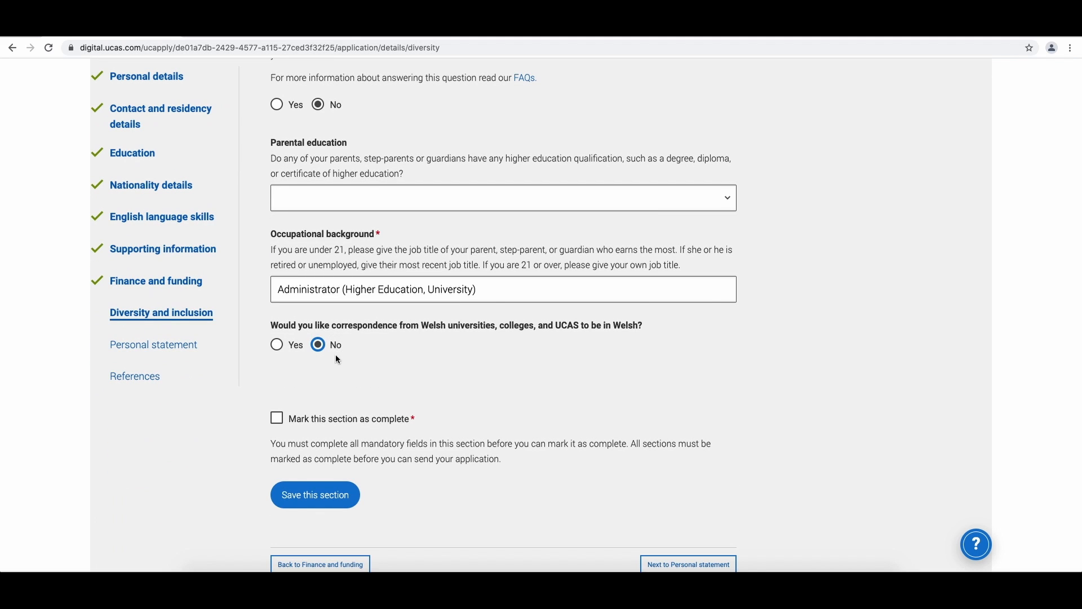
{"action": "scroll", "coordinate": [338, 353], "scroll_direction": "down", "scroll_amount": 2}
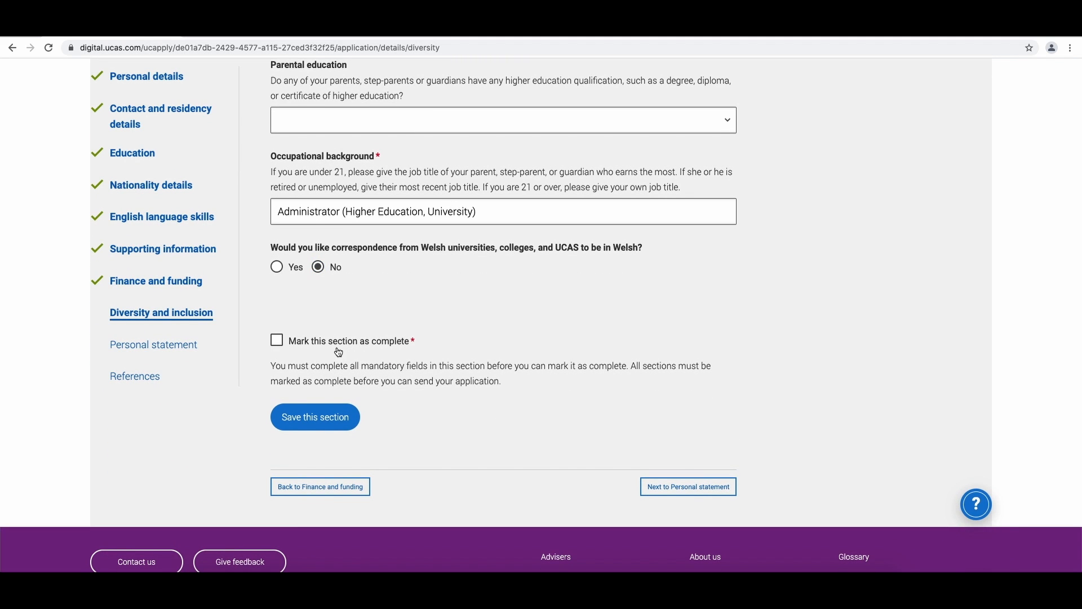
{"action": "left_click", "coordinate": [338, 343]}
{"action": "left_click", "coordinate": [314, 418]}
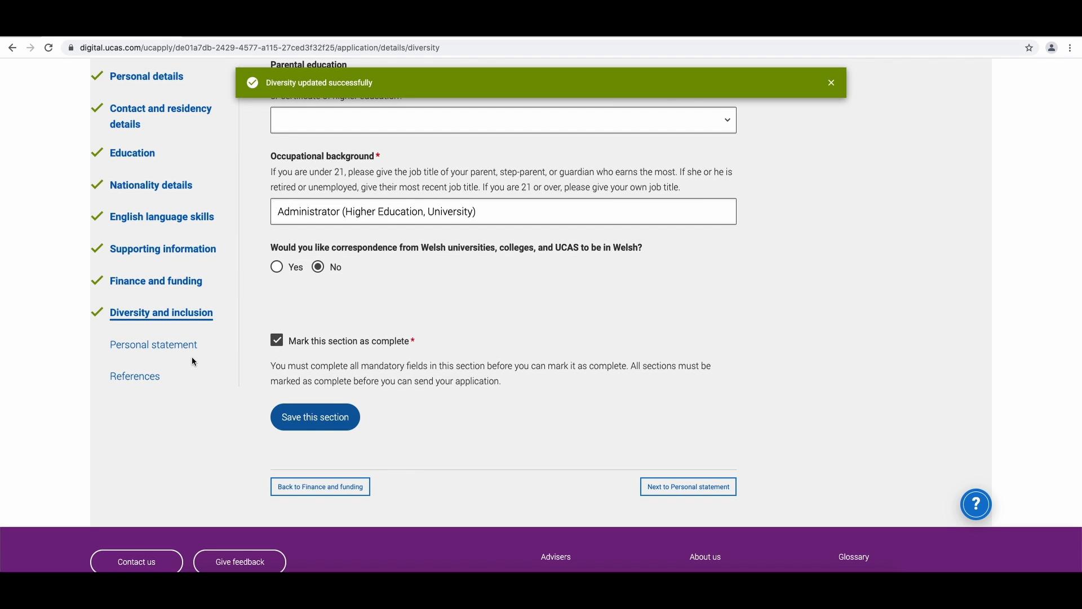
- Return to the application overview and open the Personal statement section
{"action": "scroll", "coordinate": [227, 357], "scroll_direction": "up", "scroll_amount": 10}
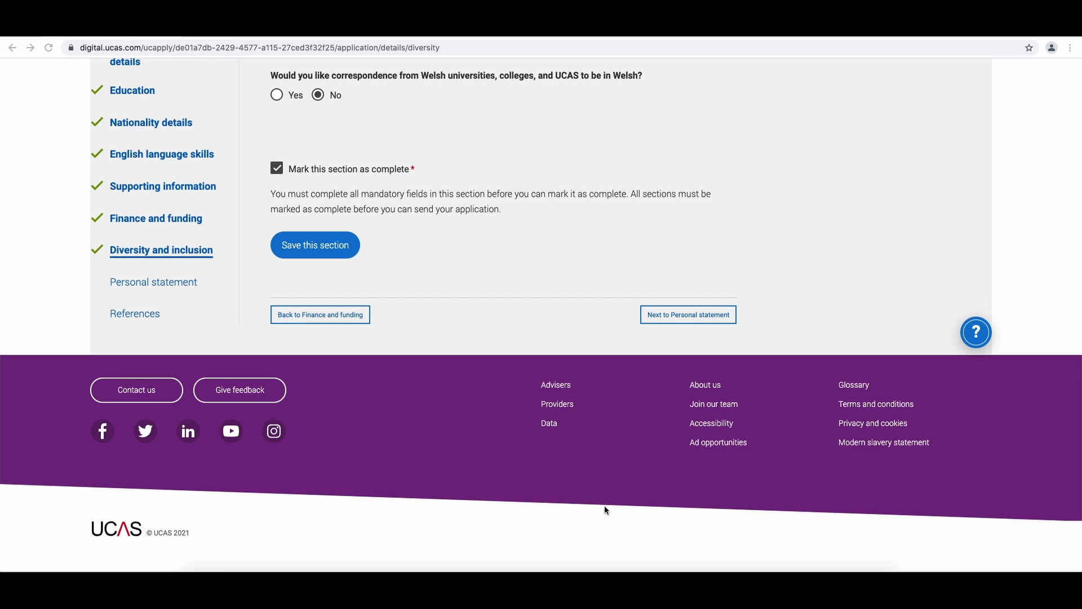
{"action": "scroll", "coordinate": [604, 505], "scroll_direction": "up", "scroll_amount": 15}
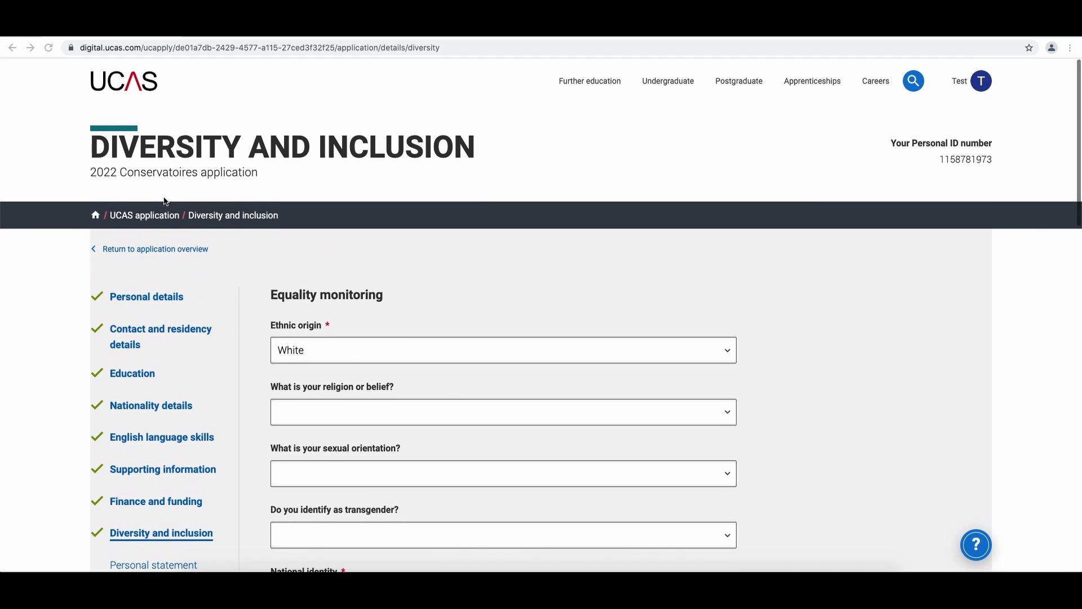
{"action": "left_click", "coordinate": [144, 251]}
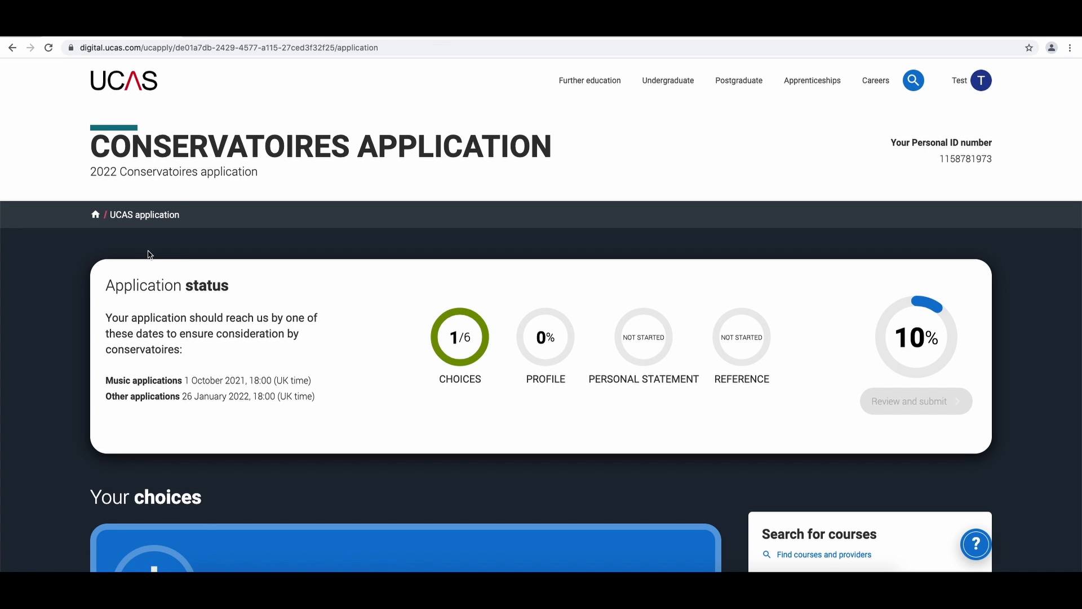
{"action": "scroll", "coordinate": [174, 251], "scroll_direction": "down", "scroll_amount": 3}
{"action": "scroll", "coordinate": [174, 251], "scroll_direction": "down", "scroll_amount": 12}
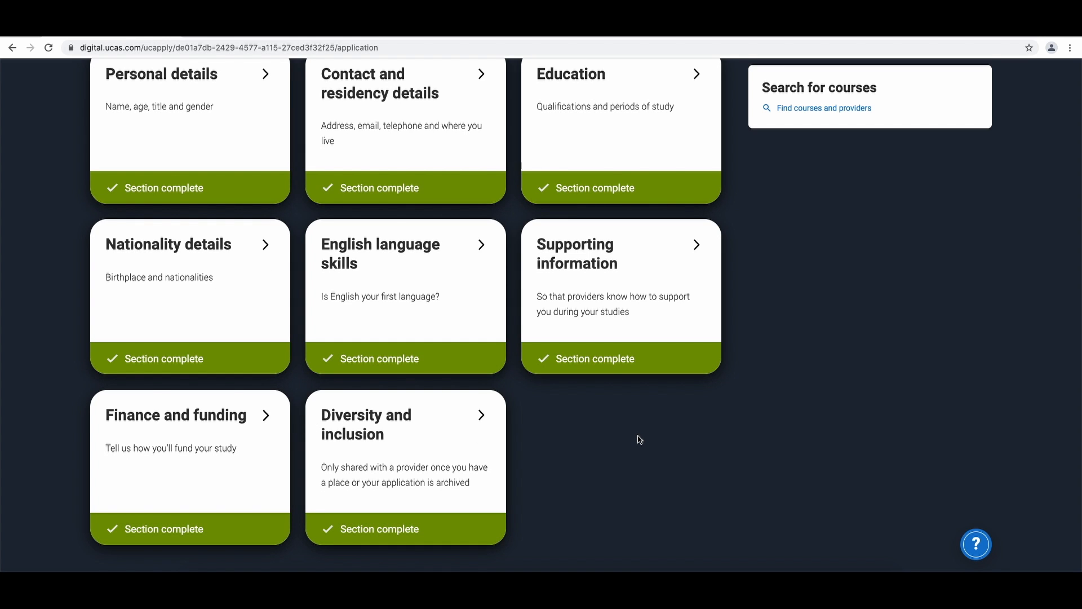
{"action": "scroll", "coordinate": [640, 439], "scroll_direction": "down", "scroll_amount": 7}
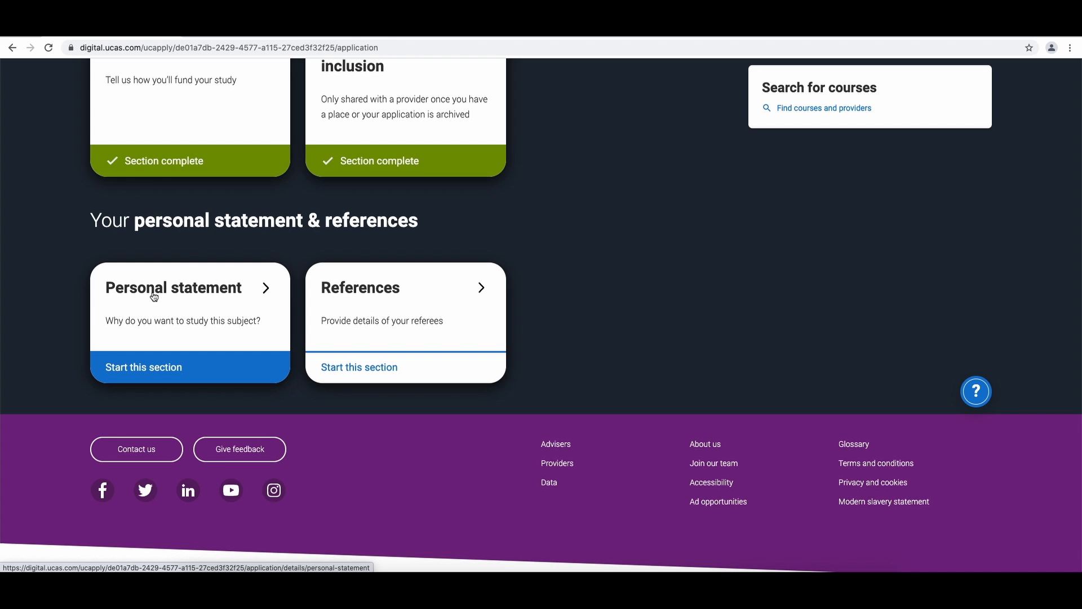
{"action": "left_click", "coordinate": [154, 296]}
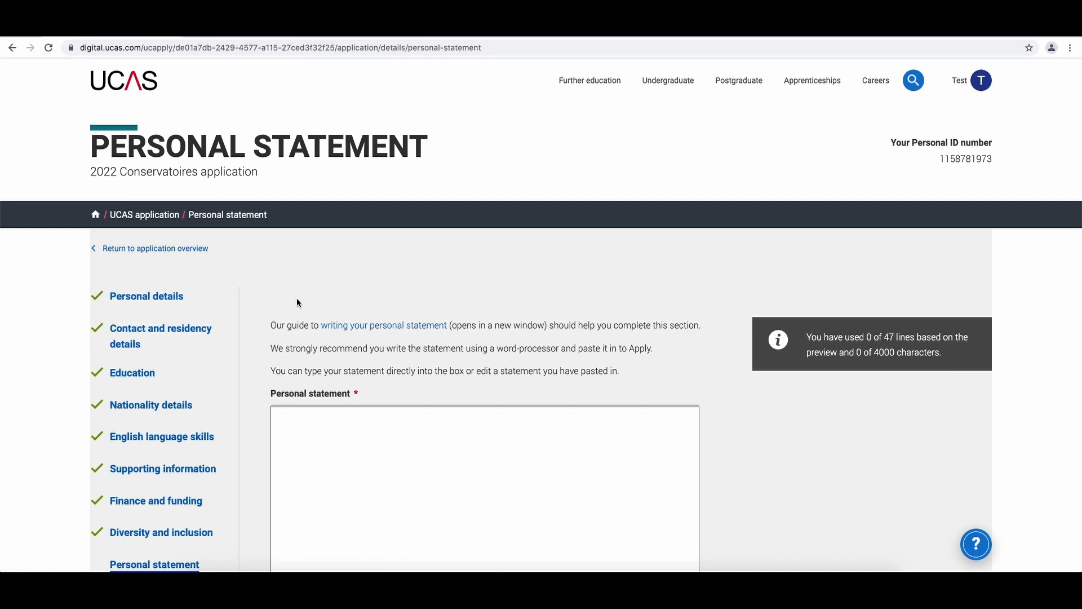
- Paste the text 'Personal Statement' into the personal statement box and save and preview it
{"action": "scroll", "coordinate": [296, 297], "scroll_direction": "down", "scroll_amount": 3}
{"action": "left_click", "coordinate": [326, 271]}
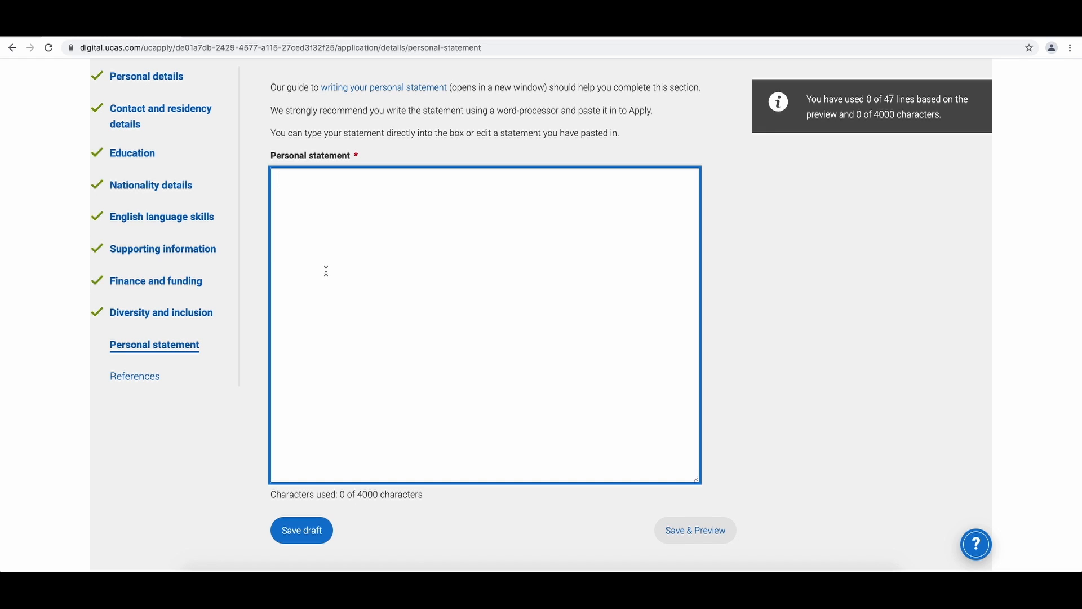
{"action": "type", "text": "Personal Statement"}
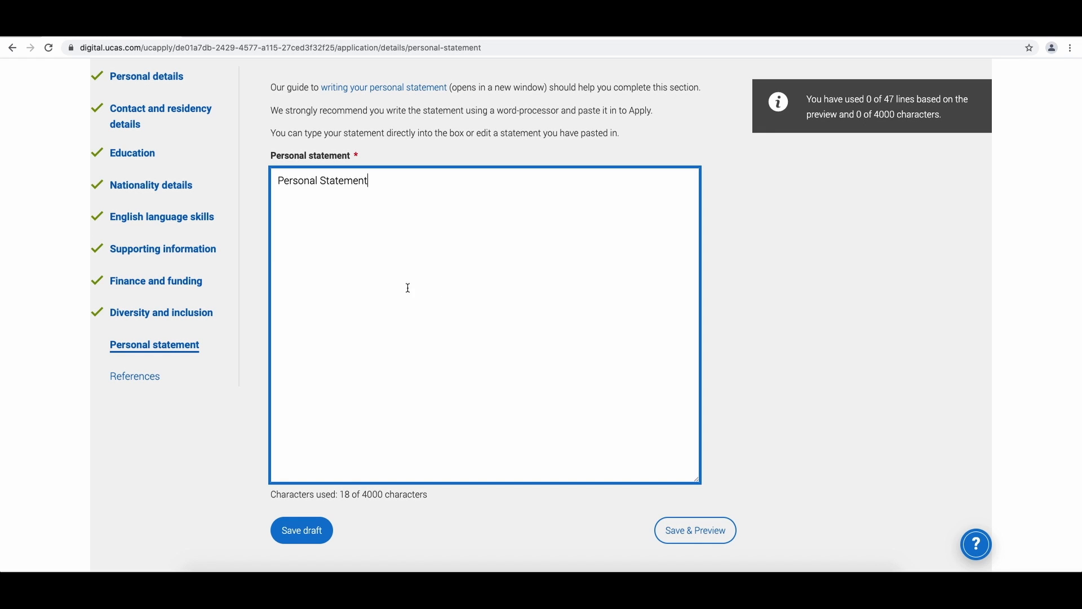
{"action": "scroll", "coordinate": [713, 486], "scroll_direction": "down", "scroll_amount": 3}
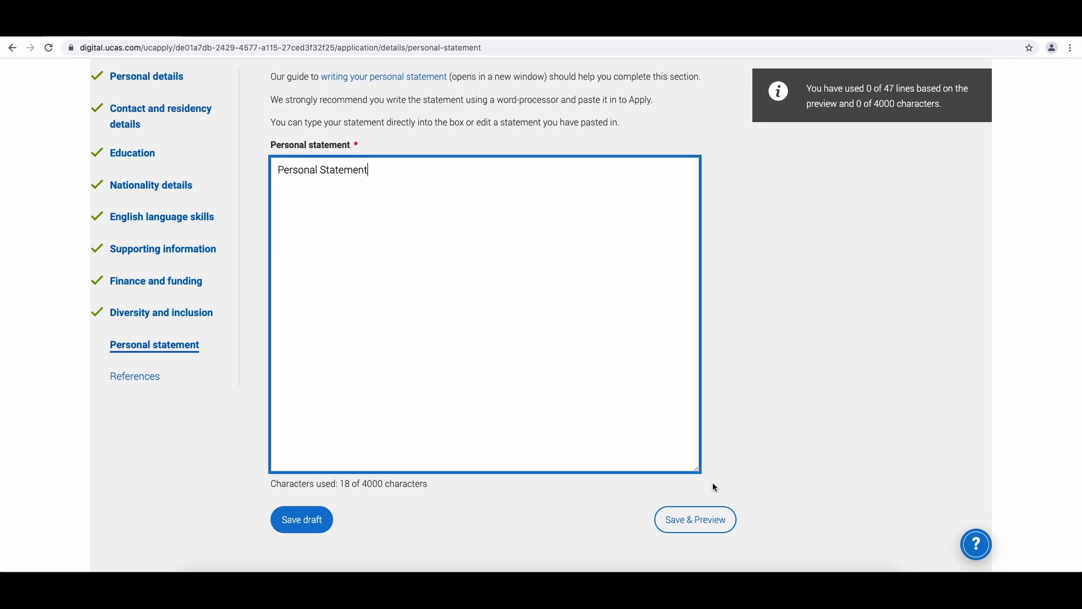
{"action": "left_click", "coordinate": [702, 458]}
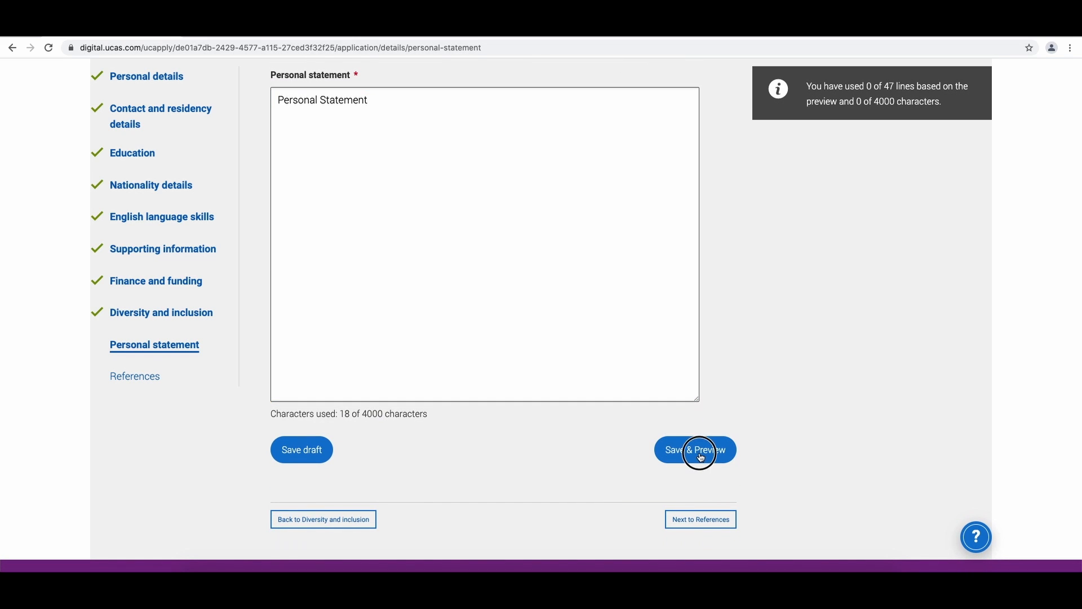
- Mark the personal statement section as complete and save it
{"action": "scroll", "coordinate": [630, 404], "scroll_direction": "up", "scroll_amount": 3}
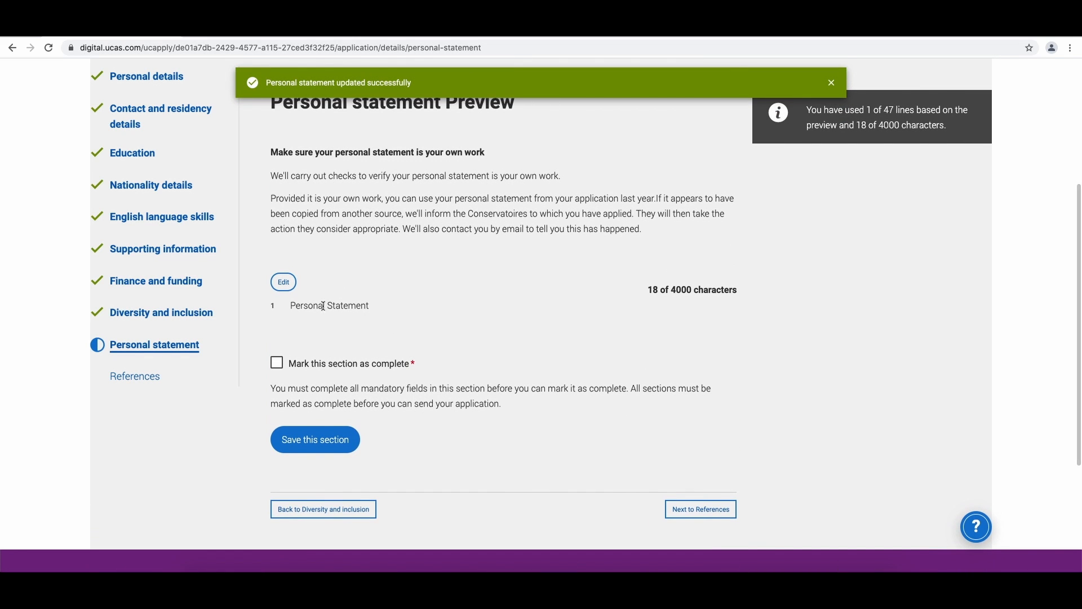
{"action": "left_click", "coordinate": [323, 366]}
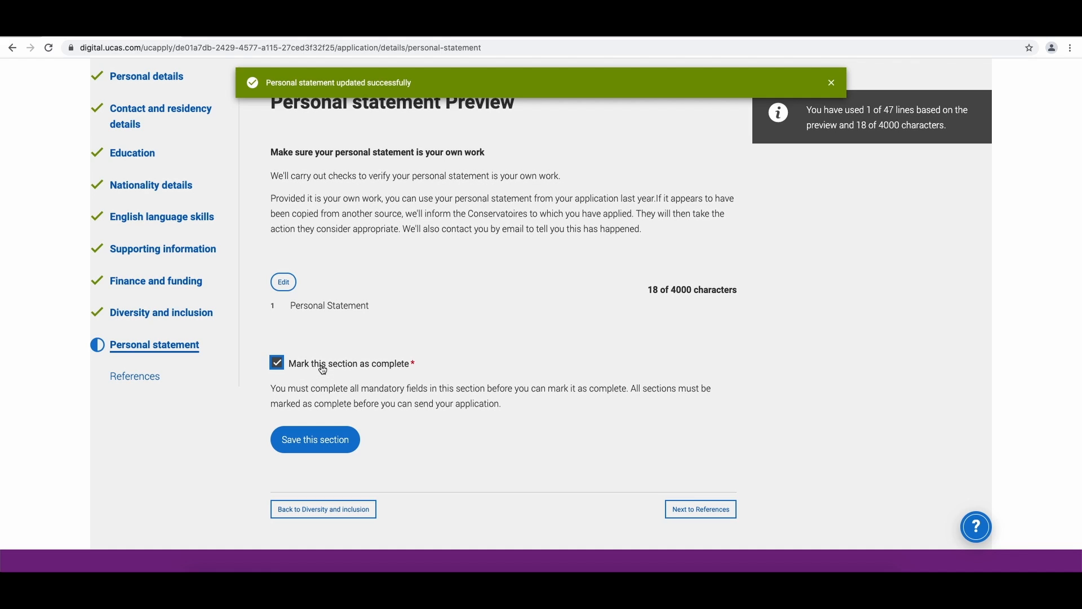
{"action": "left_click", "coordinate": [319, 441]}
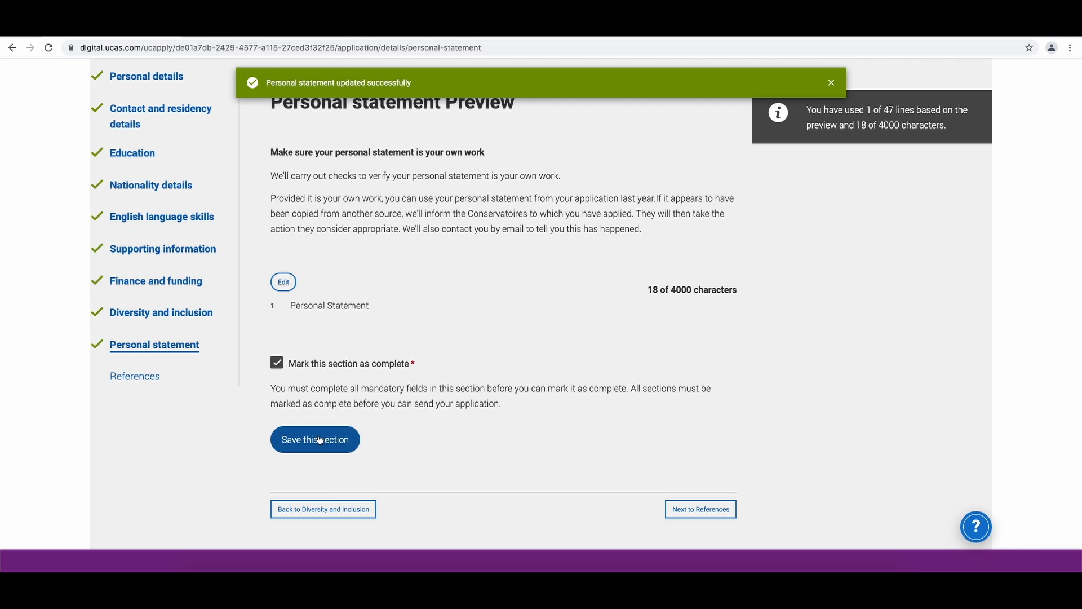
- Open References, fill in the academic referee's telephone and e-mail, opt for direct sending to the Conservatoires, and request the reference
{"action": "left_click", "coordinate": [147, 383]}
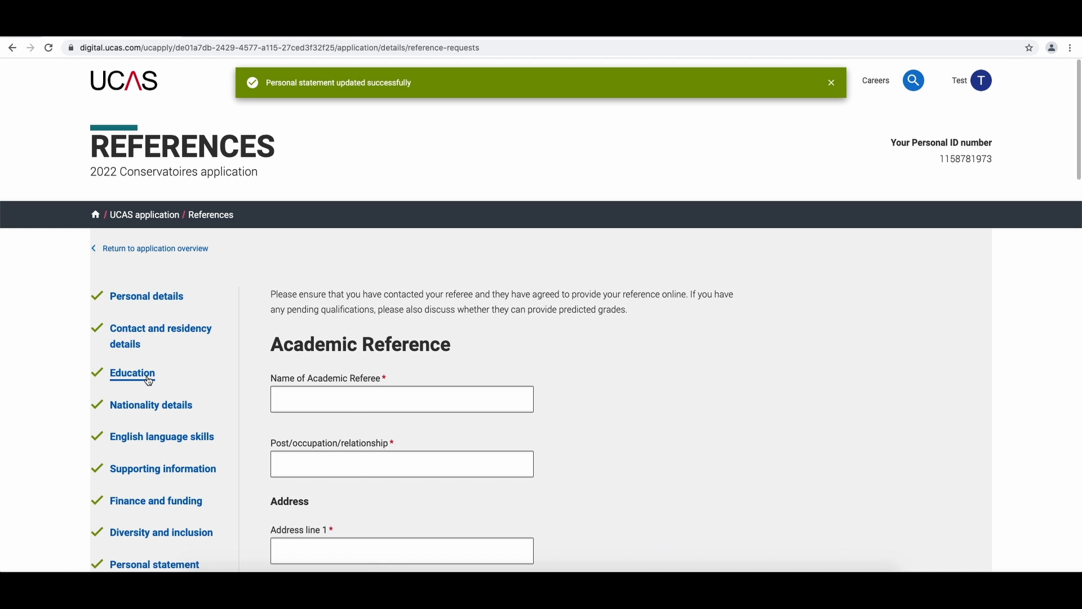
{"action": "scroll", "coordinate": [267, 400], "scroll_direction": "down", "scroll_amount": 2}
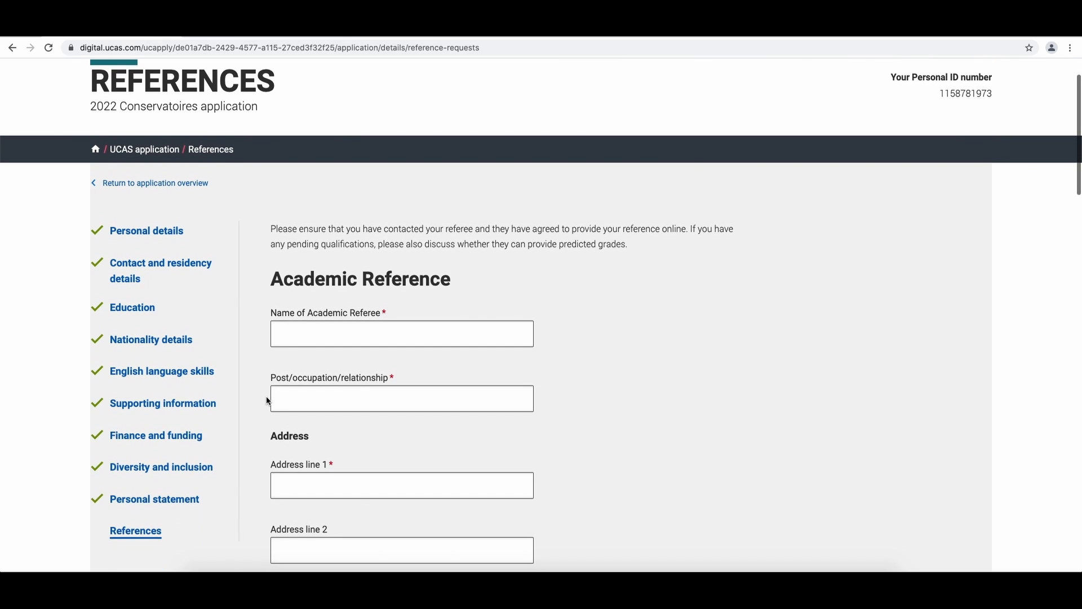
{"action": "scroll", "coordinate": [269, 400], "scroll_direction": "down", "scroll_amount": 4}
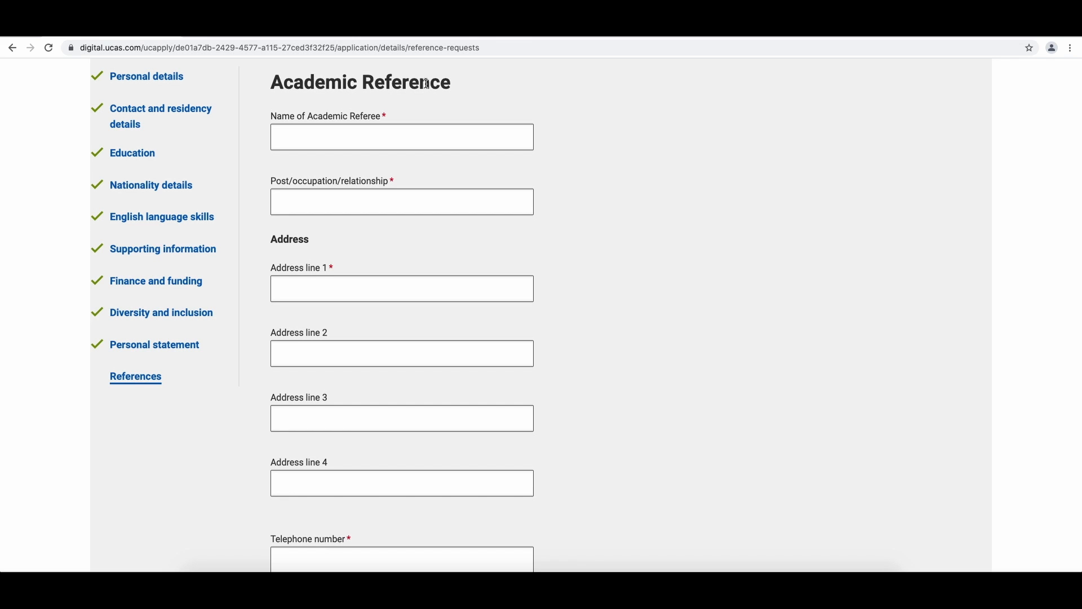
{"action": "scroll", "coordinate": [427, 84], "scroll_direction": "down", "scroll_amount": 10}
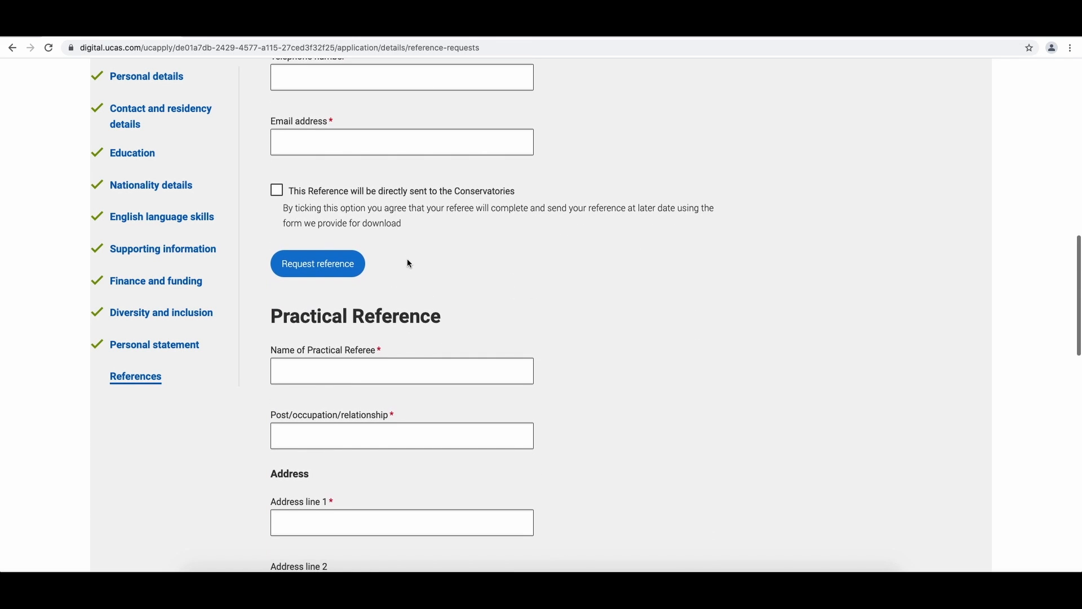
{"action": "scroll", "coordinate": [397, 335], "scroll_direction": "up", "scroll_amount": 8}
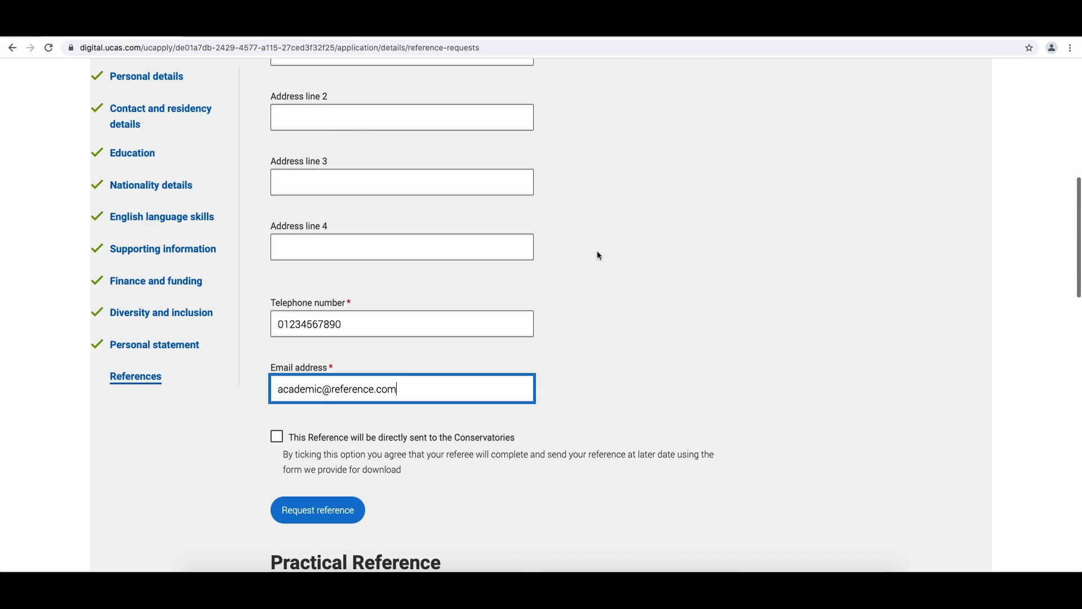
{"action": "left_click", "coordinate": [608, 262]}
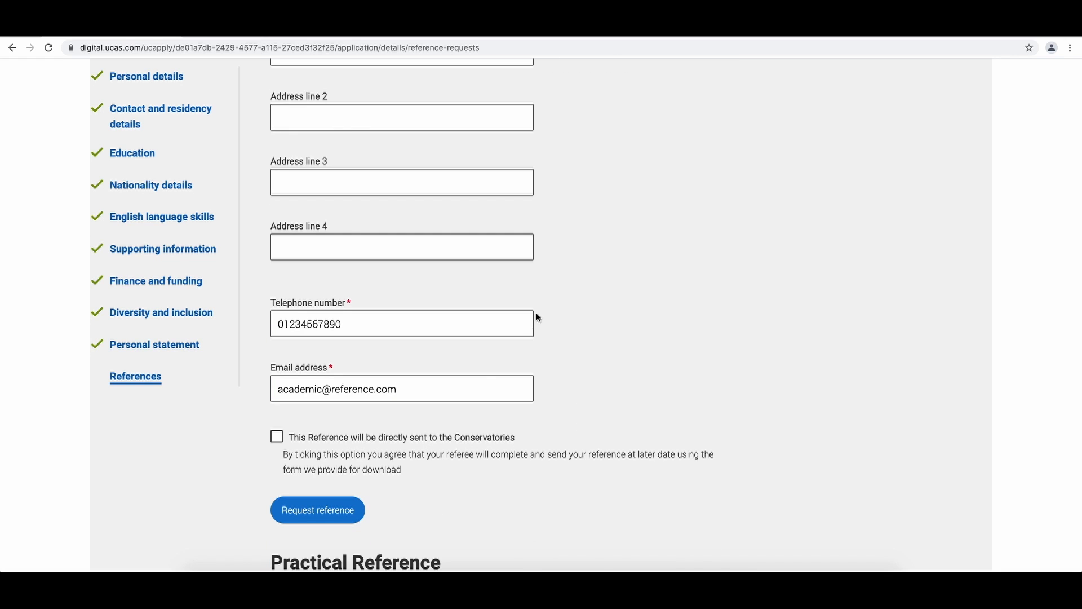
{"action": "left_click", "coordinate": [370, 443]}
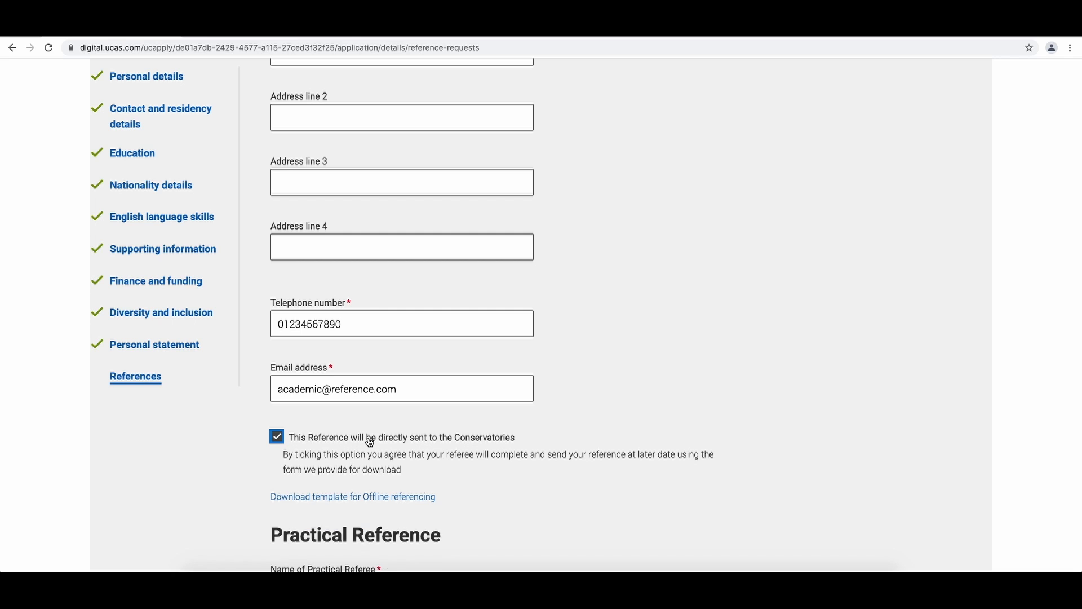
{"action": "scroll", "coordinate": [370, 443], "scroll_direction": "down", "scroll_amount": 1}
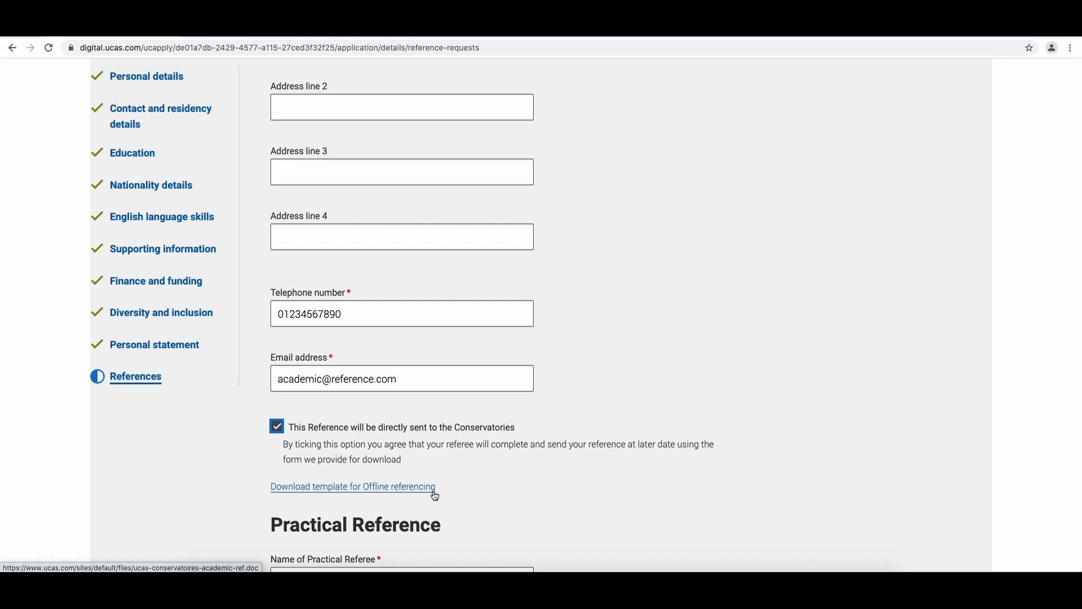
{"action": "left_click", "coordinate": [402, 428]}
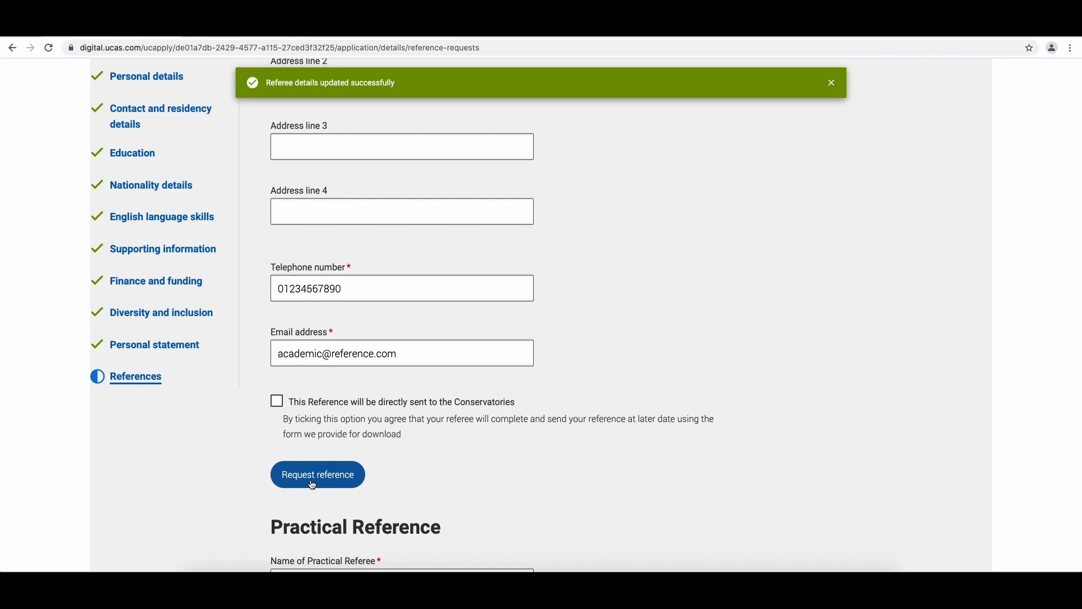
- Fill in the practical referee's details including telephone and e-mail, and tick direct sending to the Conservatoires
{"action": "scroll", "coordinate": [390, 486], "scroll_direction": "down", "scroll_amount": 1}
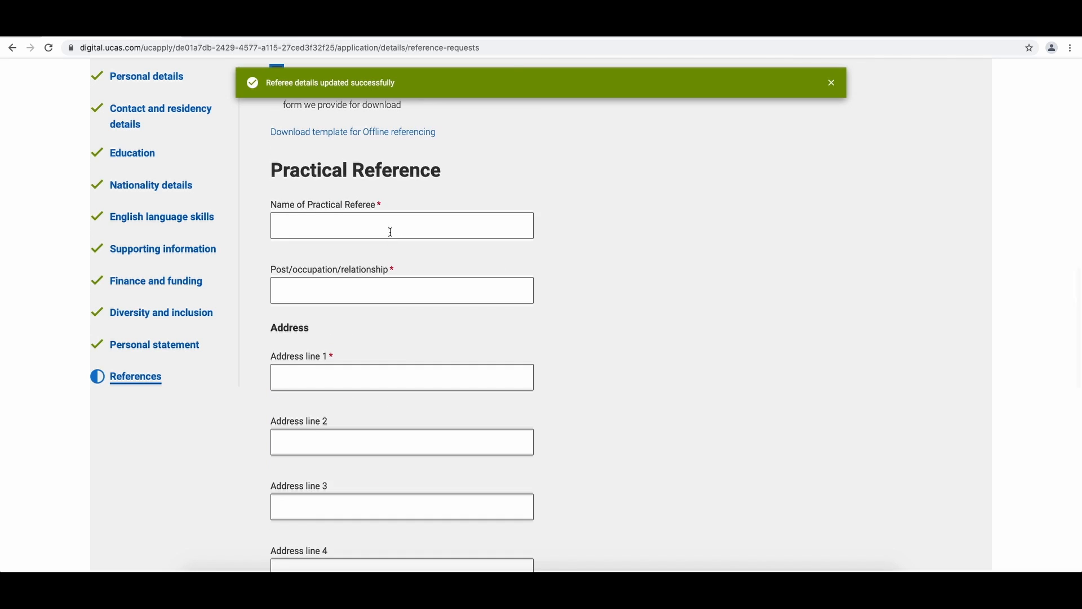
{"action": "scroll", "coordinate": [391, 232], "scroll_direction": "down", "scroll_amount": 1}
{"action": "left_click", "coordinate": [391, 222]}
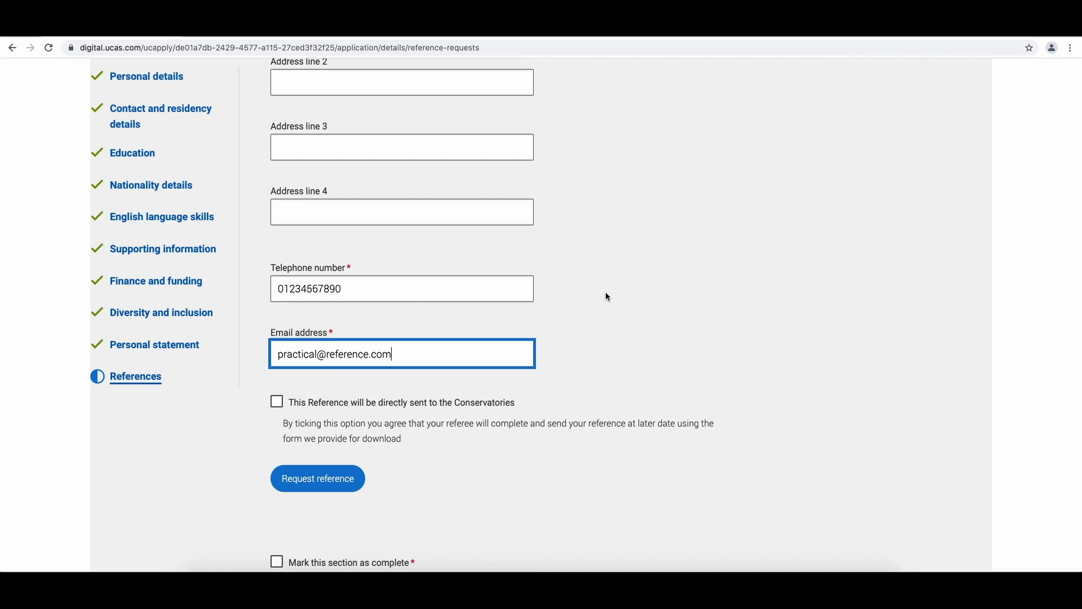
{"action": "left_click", "coordinate": [608, 293]}
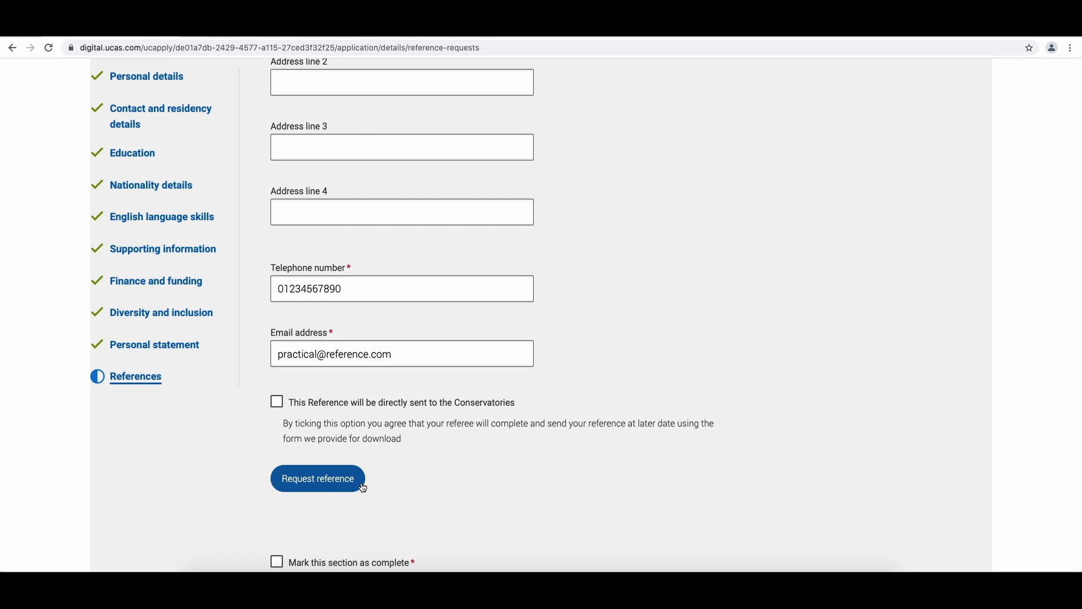
{"action": "left_click", "coordinate": [277, 402]}
{"action": "scroll", "coordinate": [280, 404], "scroll_direction": "down", "scroll_amount": 5}
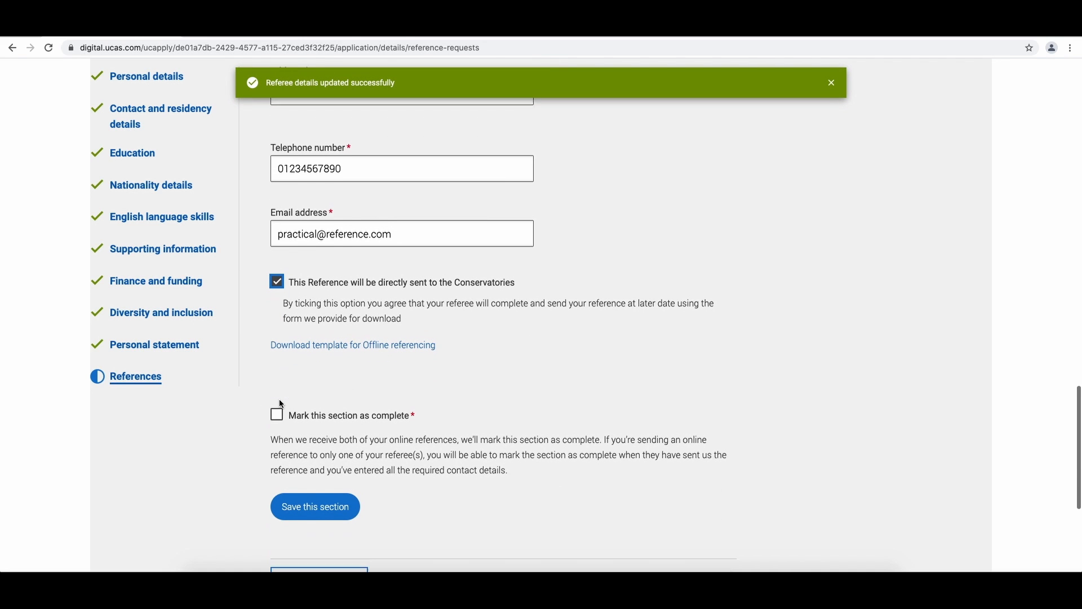
{"action": "scroll", "coordinate": [281, 406], "scroll_direction": "down", "scroll_amount": 2}
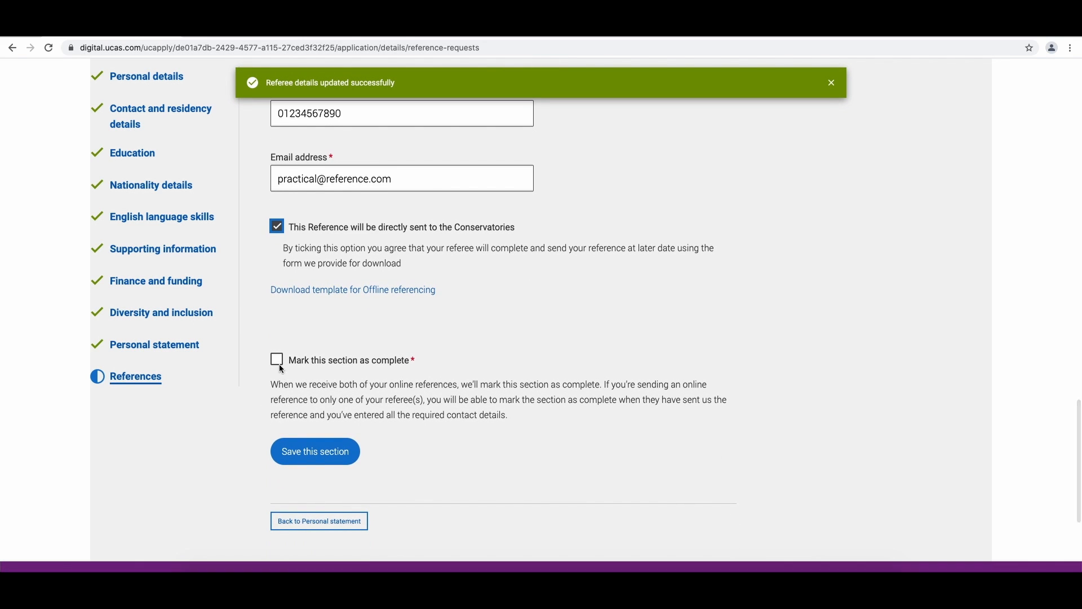
- Mark the References section as complete, save it, and return to the application overview
{"action": "left_click", "coordinate": [279, 363]}
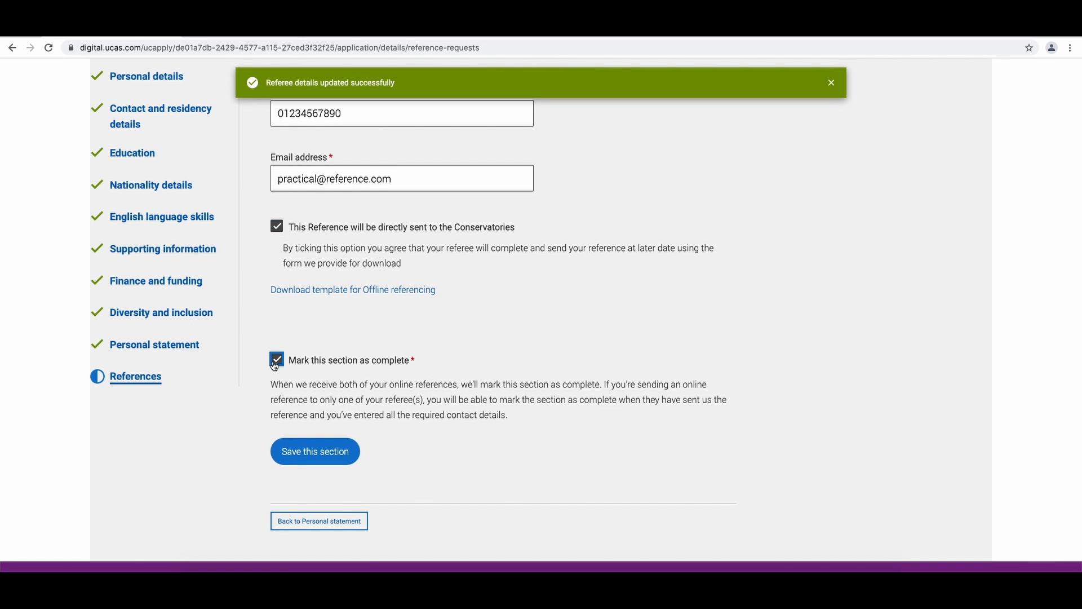
{"action": "left_click", "coordinate": [312, 458]}
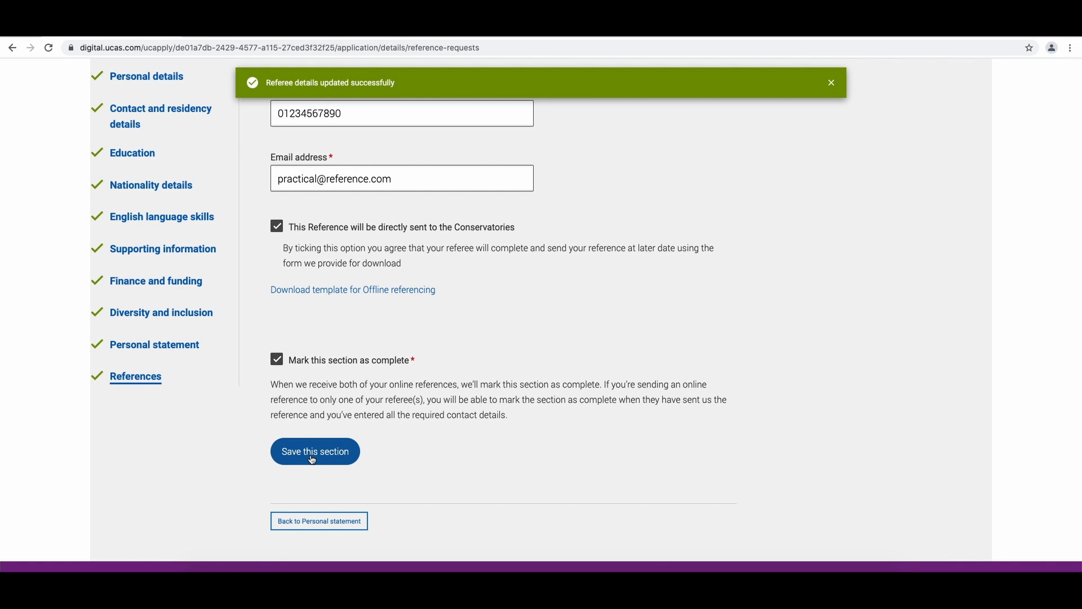
{"action": "scroll", "coordinate": [378, 317], "scroll_direction": "up", "scroll_amount": 3}
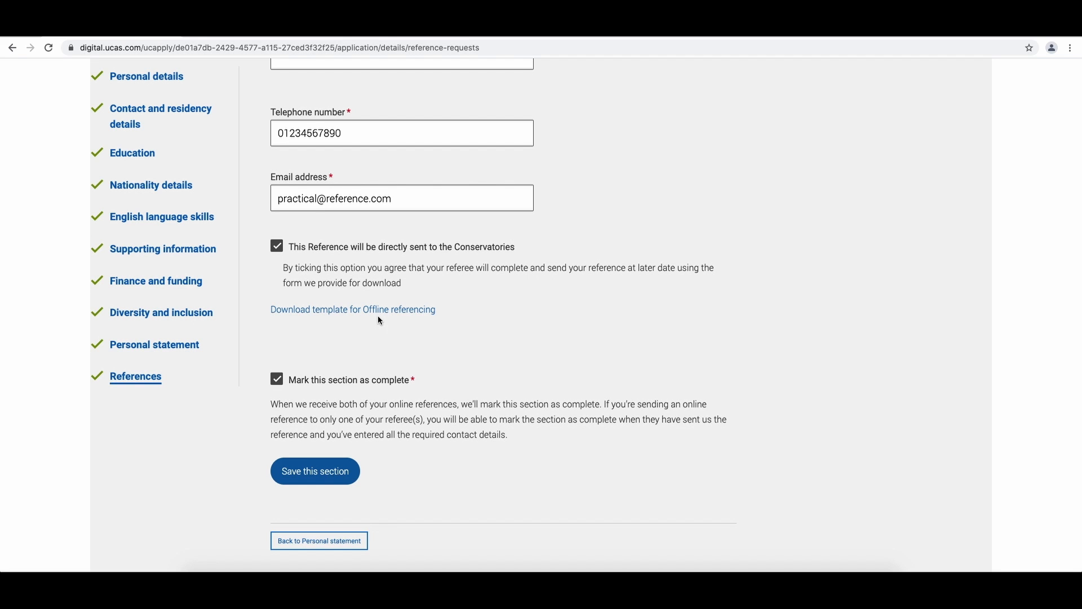
{"action": "scroll", "coordinate": [380, 319], "scroll_direction": "up", "scroll_amount": 15}
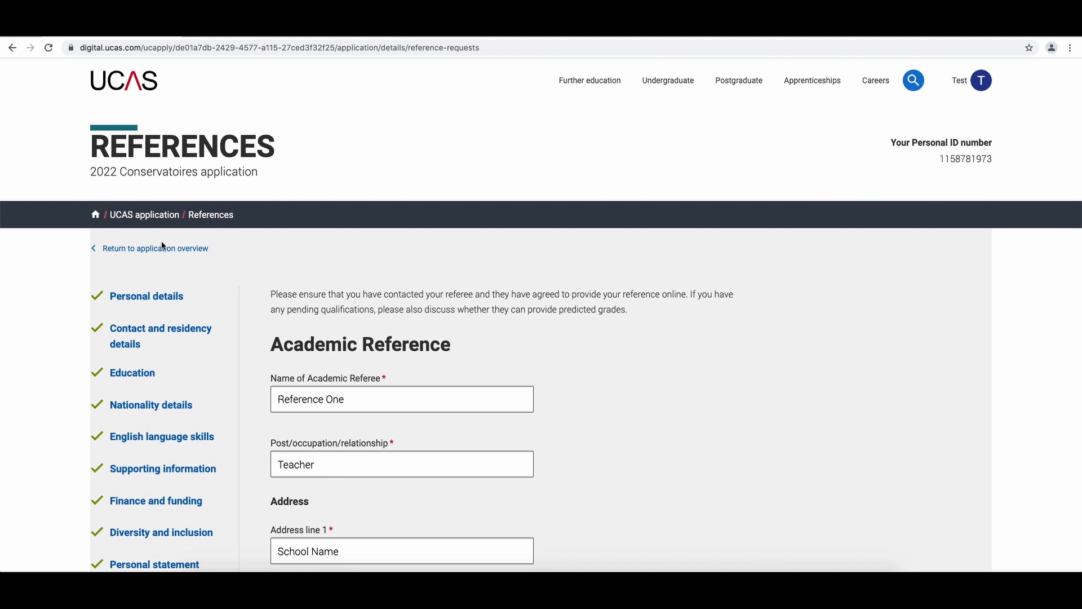
{"action": "left_click", "coordinate": [150, 250]}
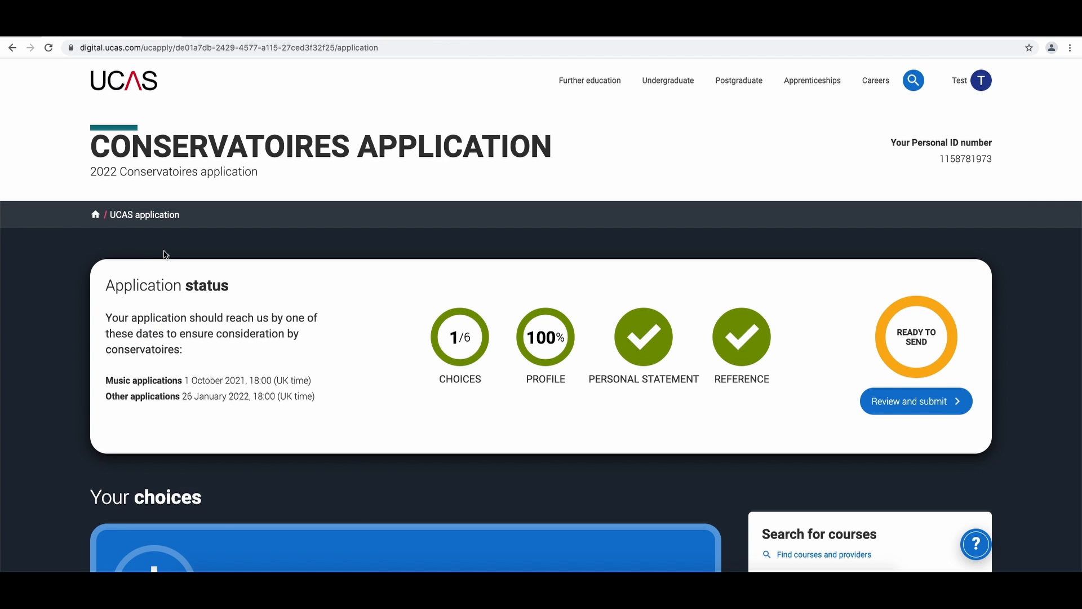
- Start Review and submit, scroll through the application overview to check it, and accept and proceed
{"action": "left_click", "coordinate": [918, 407]}
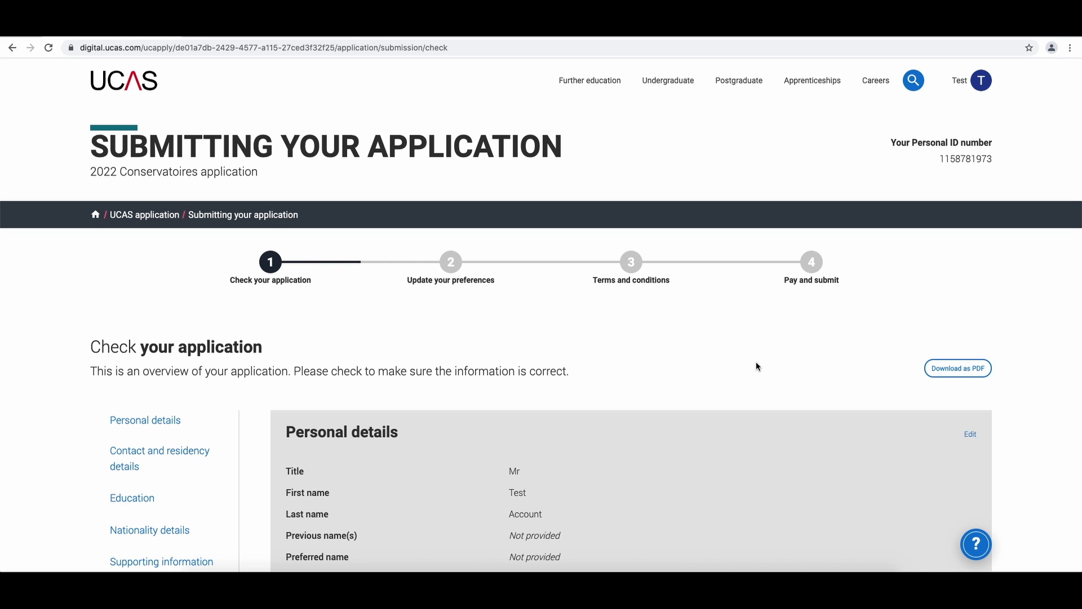
{"action": "scroll", "coordinate": [757, 363], "scroll_direction": "down", "scroll_amount": 20}
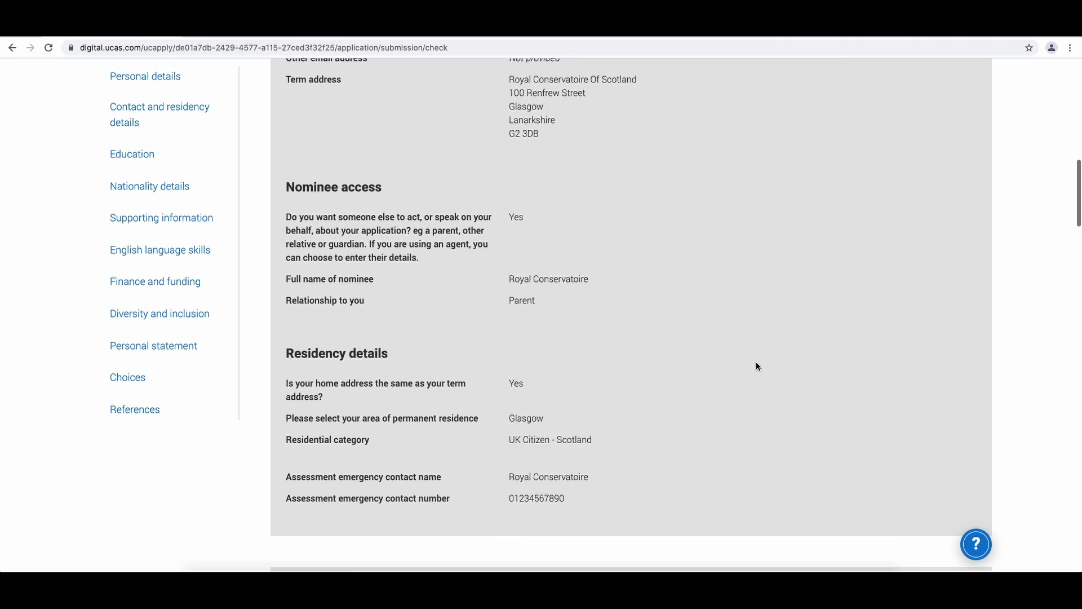
{"action": "scroll", "coordinate": [757, 363], "scroll_direction": "down", "scroll_amount": 20}
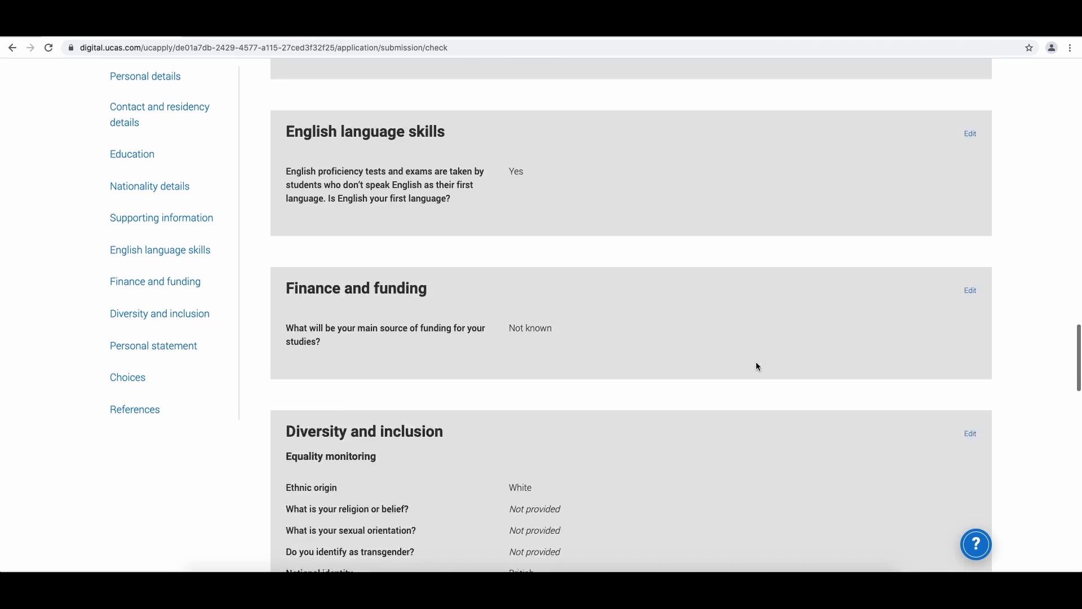
{"action": "scroll", "coordinate": [758, 367], "scroll_direction": "down", "scroll_amount": 20}
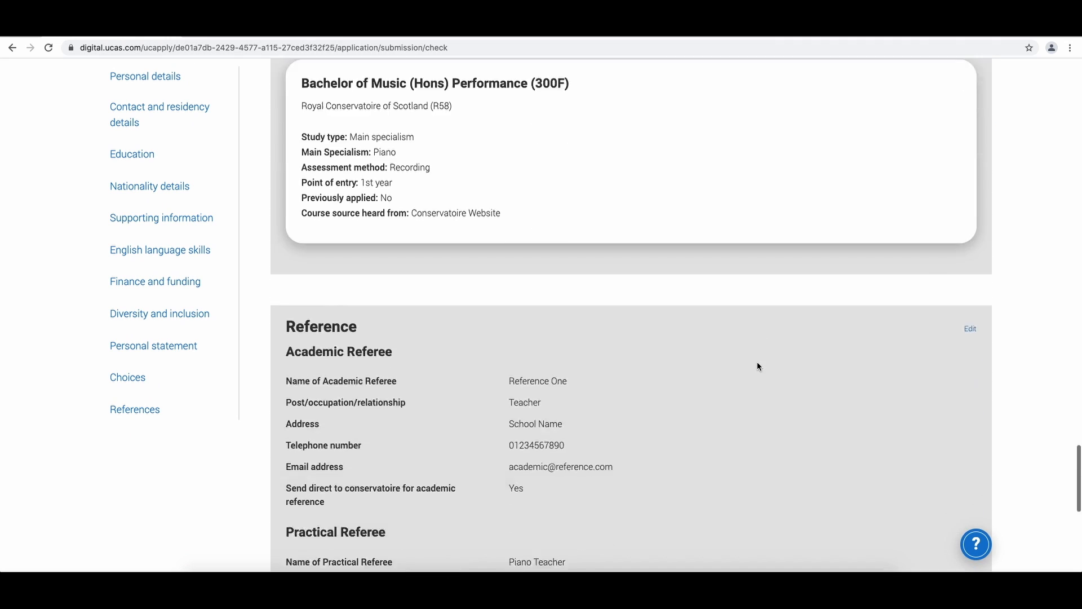
{"action": "scroll", "coordinate": [757, 366], "scroll_direction": "down", "scroll_amount": 4}
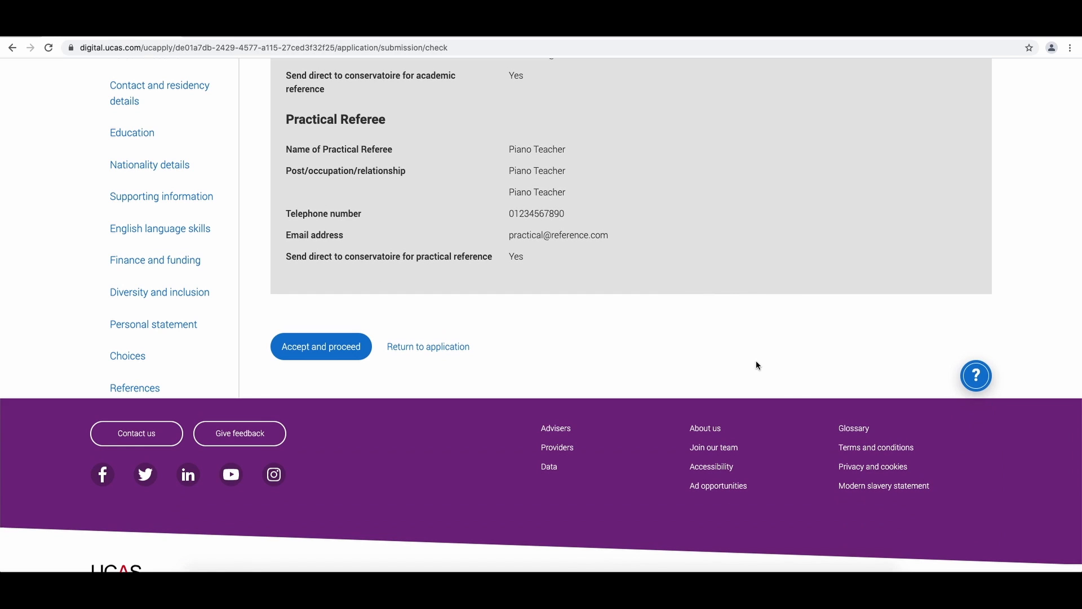
{"action": "left_click", "coordinate": [345, 348]}
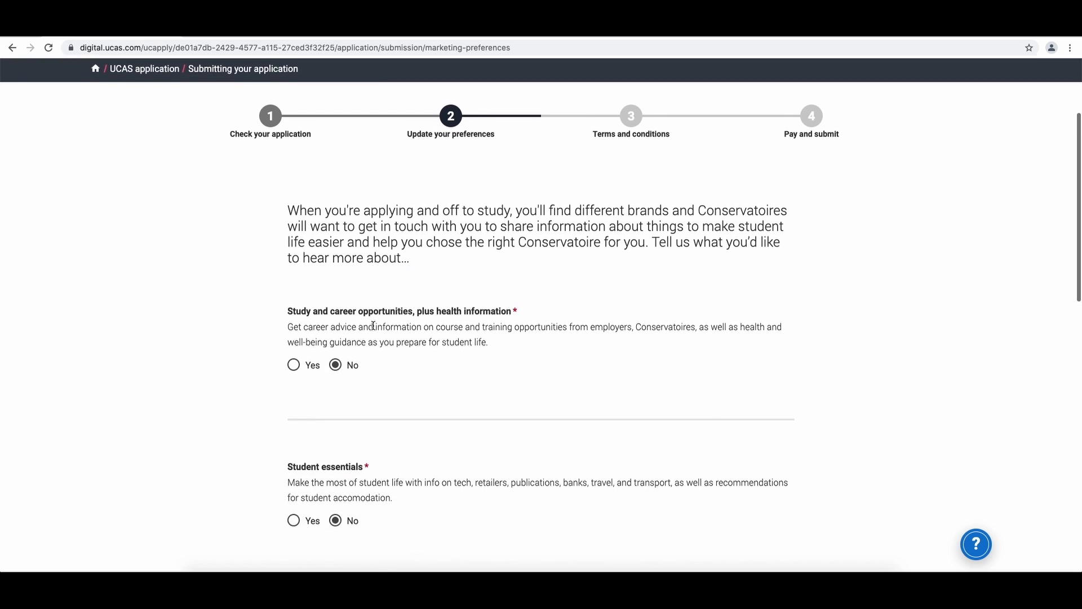
- Accept the marketing preferences with every option left at No and proceed to the terms
{"action": "scroll", "coordinate": [374, 324], "scroll_direction": "down", "scroll_amount": 4}
{"action": "scroll", "coordinate": [373, 324], "scroll_direction": "down", "scroll_amount": 6}
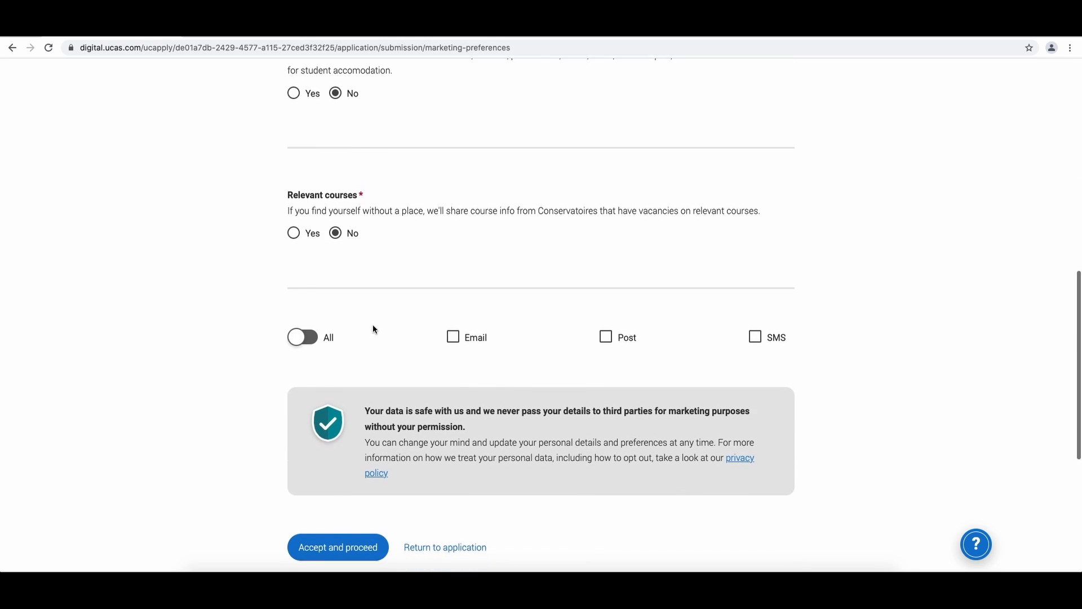
{"action": "scroll", "coordinate": [373, 324], "scroll_direction": "down", "scroll_amount": 1}
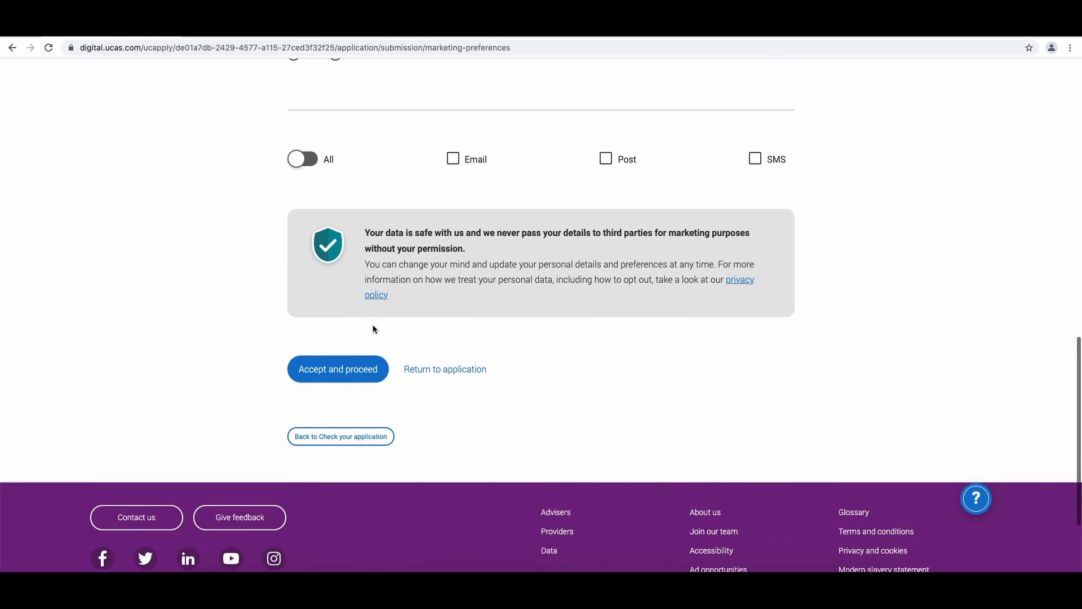
{"action": "left_click", "coordinate": [357, 373]}
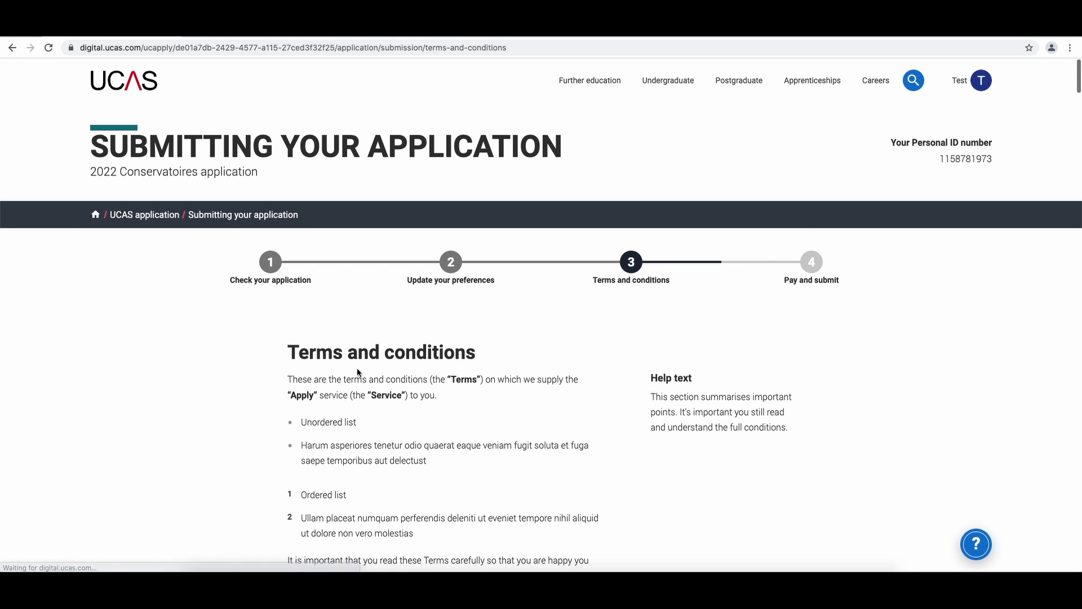
- Scroll through the terms and conditions and tick the box confirming you have read them and wish to submit
{"action": "scroll", "coordinate": [436, 366], "scroll_direction": "down", "scroll_amount": 3}
{"action": "scroll", "coordinate": [436, 366], "scroll_direction": "down", "scroll_amount": 10}
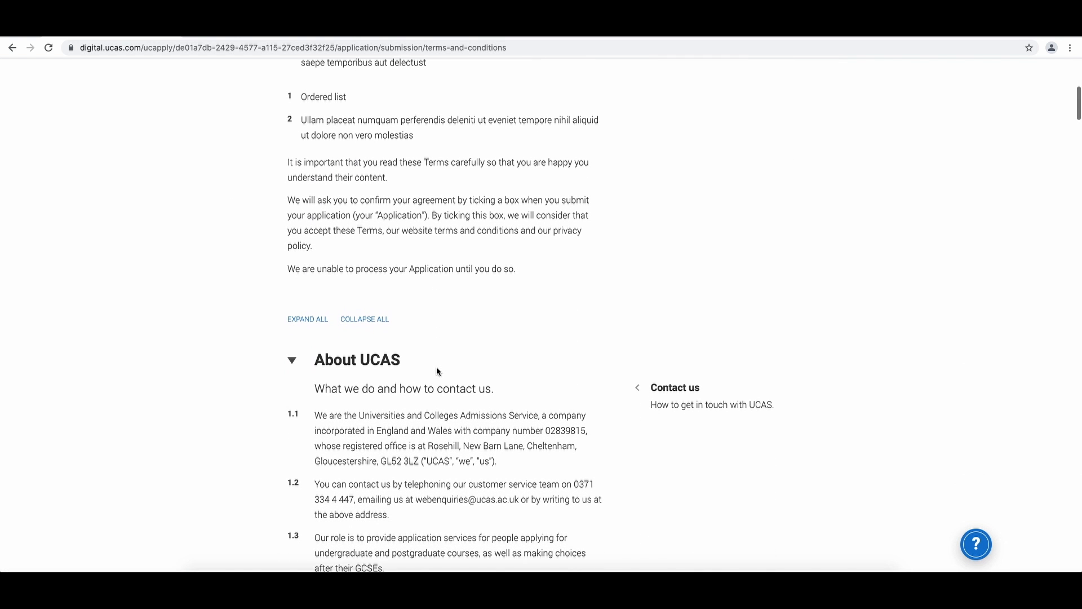
{"action": "scroll", "coordinate": [437, 368], "scroll_direction": "down", "scroll_amount": 15}
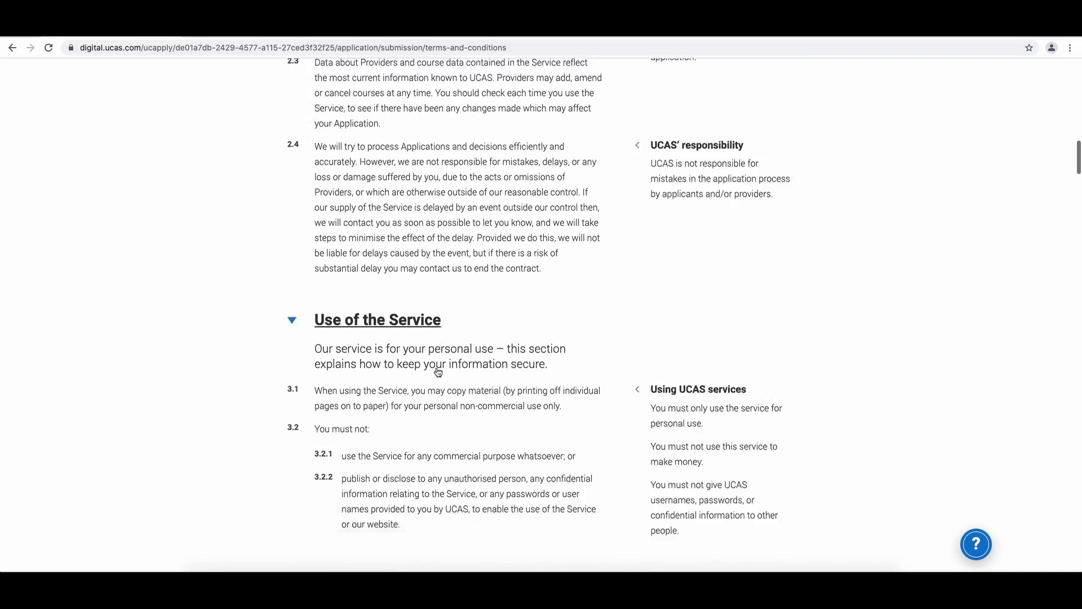
{"action": "scroll", "coordinate": [437, 367], "scroll_direction": "down", "scroll_amount": 15}
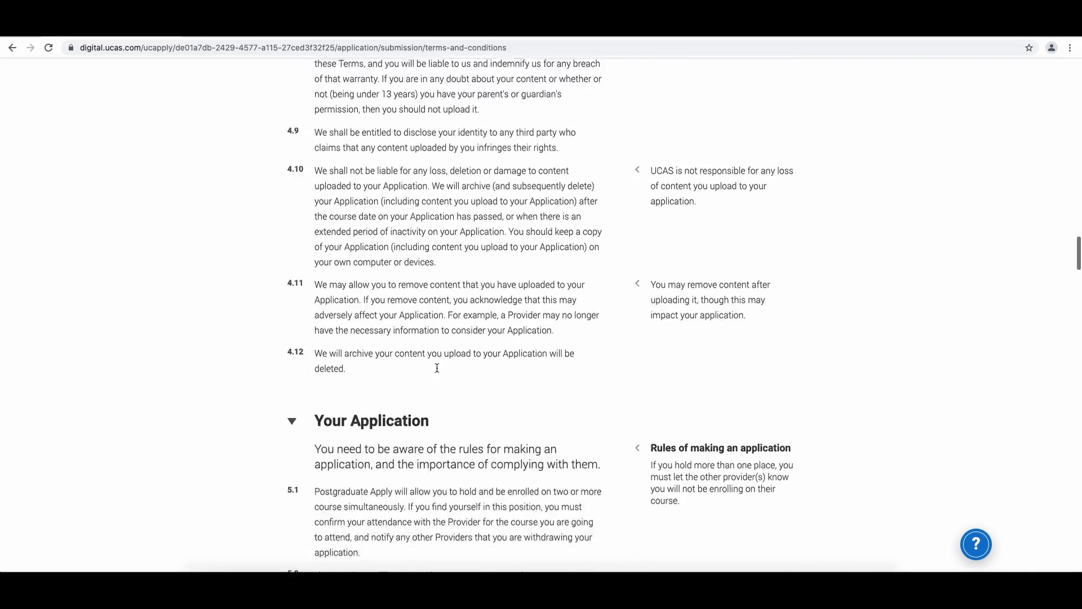
{"action": "scroll", "coordinate": [436, 368], "scroll_direction": "down", "scroll_amount": 9}
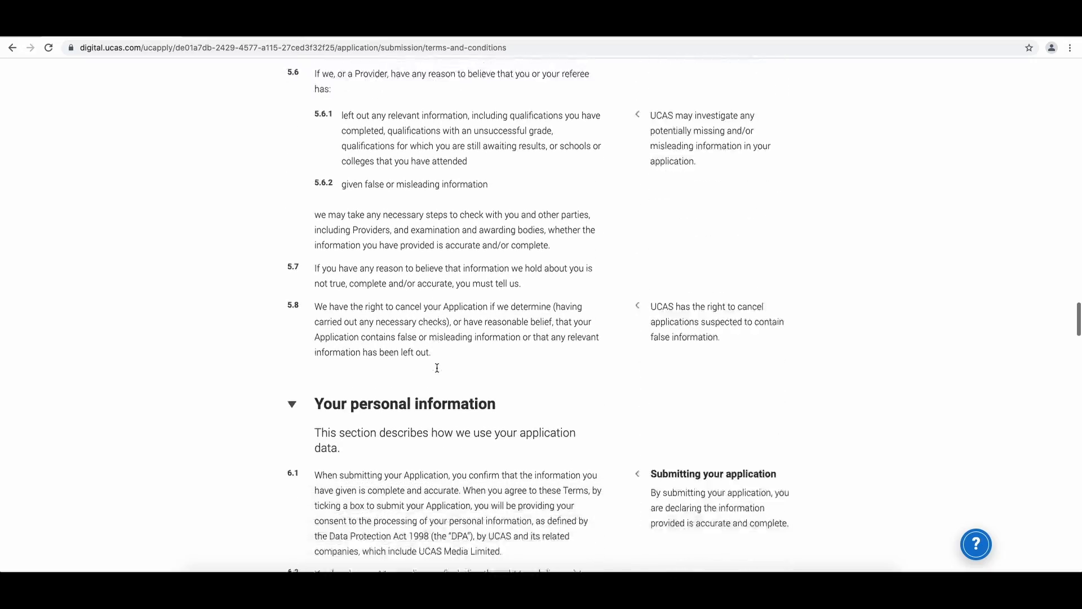
{"action": "scroll", "coordinate": [433, 370], "scroll_direction": "down", "scroll_amount": 15}
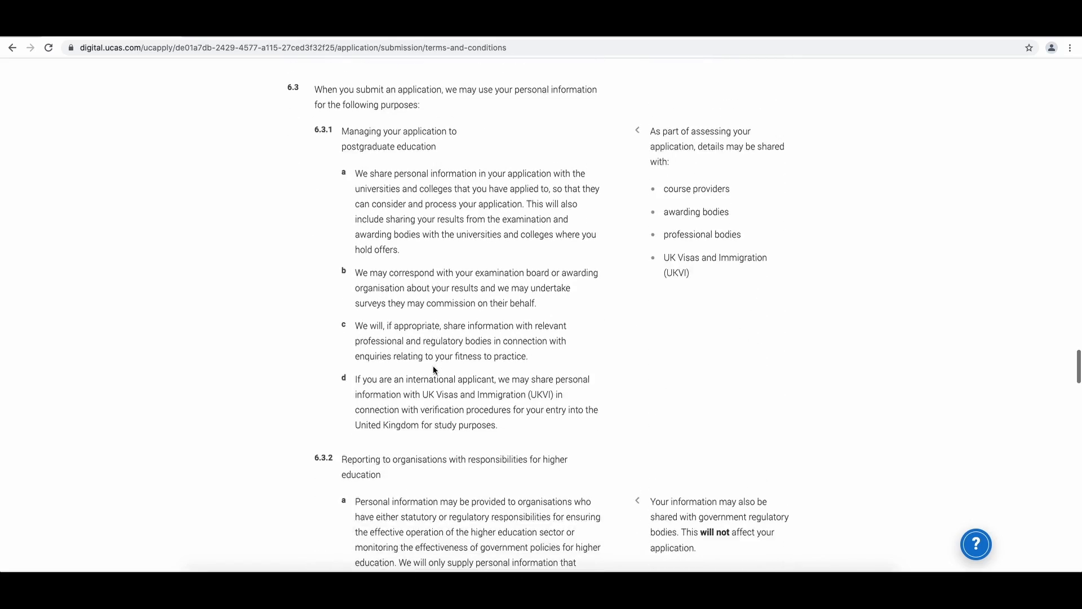
{"action": "scroll", "coordinate": [433, 367], "scroll_direction": "down", "scroll_amount": 15}
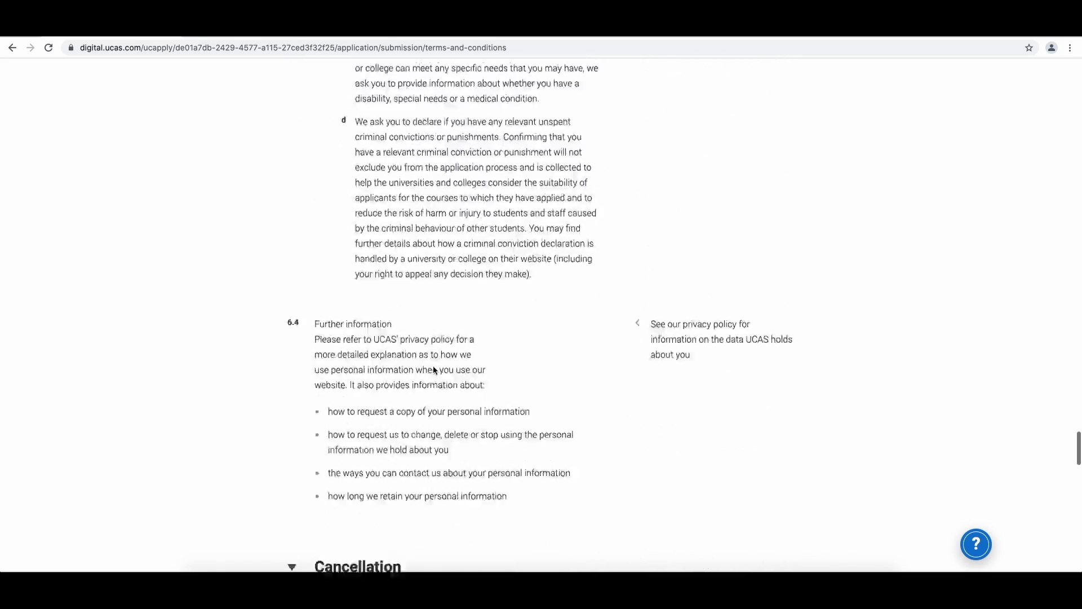
{"action": "scroll", "coordinate": [433, 370], "scroll_direction": "down", "scroll_amount": 10}
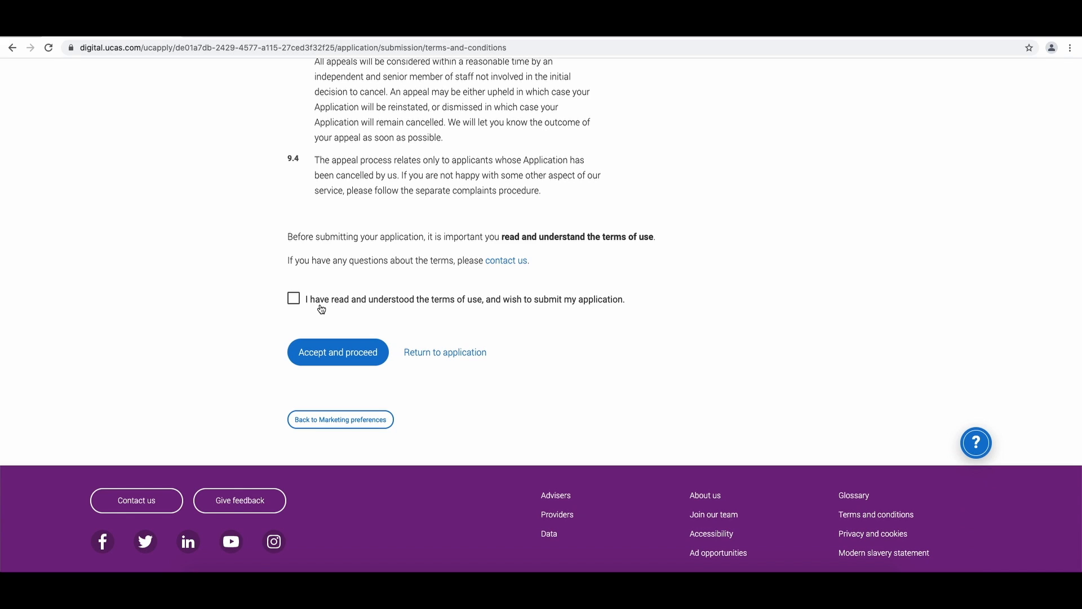
{"action": "left_click", "coordinate": [317, 307]}
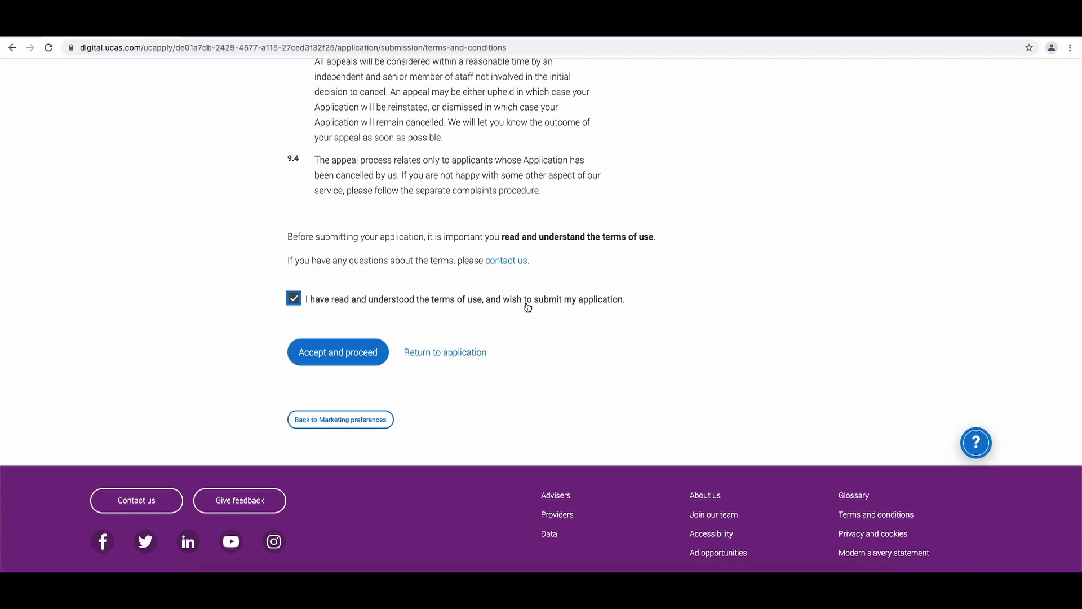